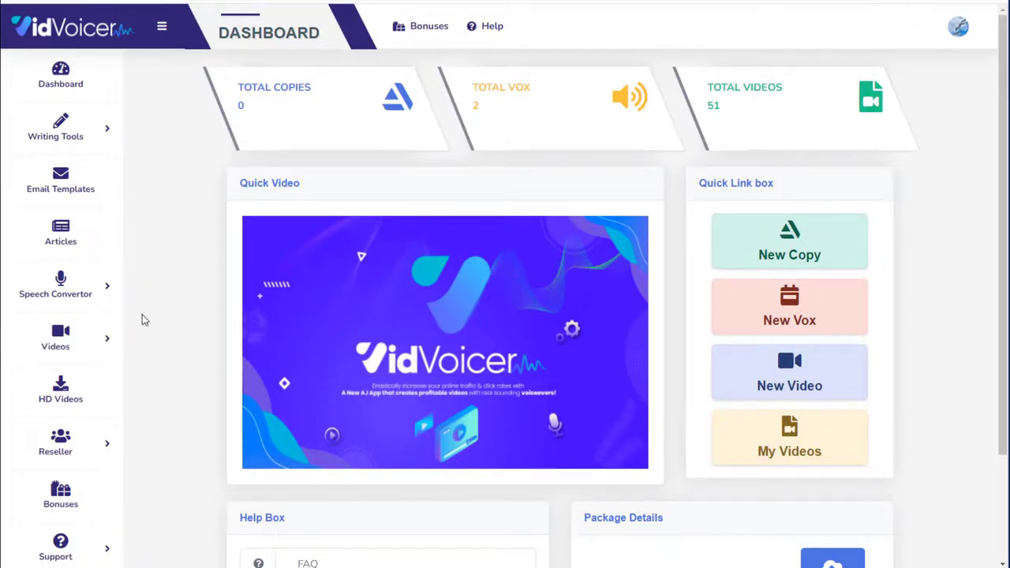
Expand Speech Convertor in the VidVoicer sidebar to show New Vox and My Vox
{"action": "scroll", "coordinate": [165, 355], "scroll_direction": "down", "scroll_amount": 1}
{"action": "scroll", "coordinate": [165, 355], "scroll_direction": "down", "scroll_amount": 3}
{"action": "scroll", "coordinate": [164, 365], "scroll_direction": "up", "scroll_amount": 4}
{"action": "left_click", "coordinate": [101, 291]}
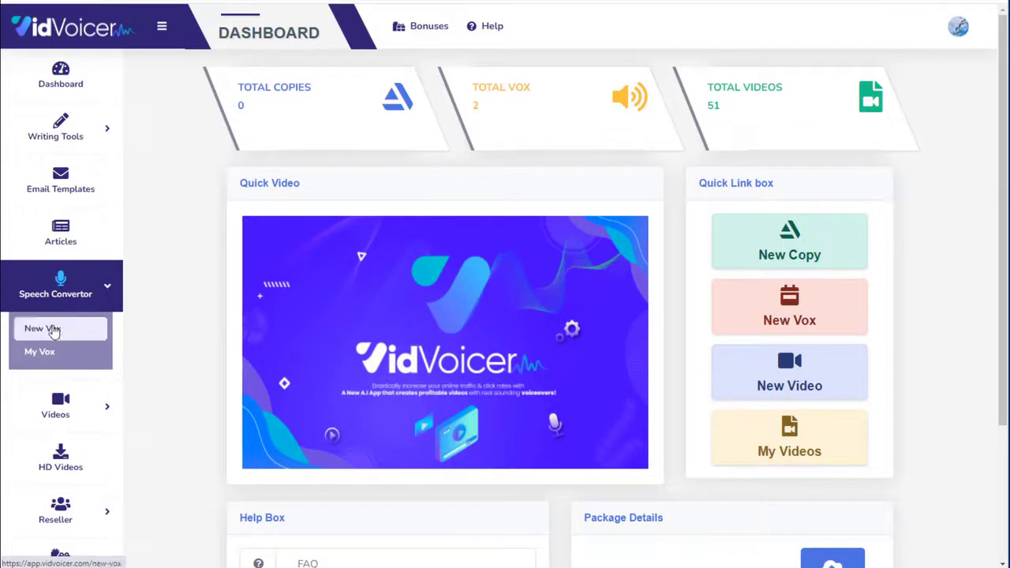
Start a New Vox voiceover and preview the female Amber voice
{"action": "left_click", "coordinate": [52, 329]}
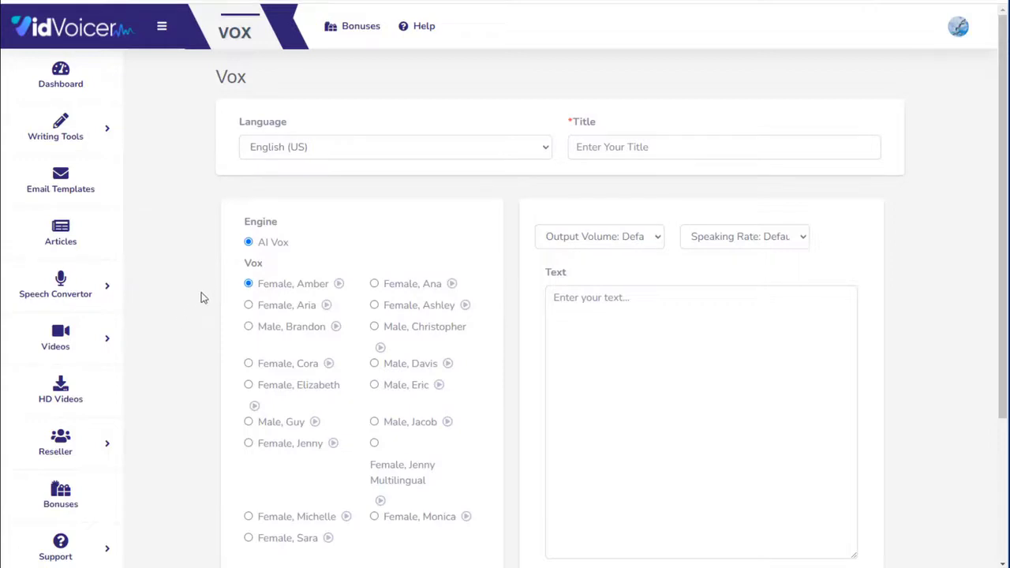
{"action": "scroll", "coordinate": [202, 304], "scroll_direction": "down", "scroll_amount": 3}
{"action": "scroll", "coordinate": [203, 311], "scroll_direction": "up", "scroll_amount": 2}
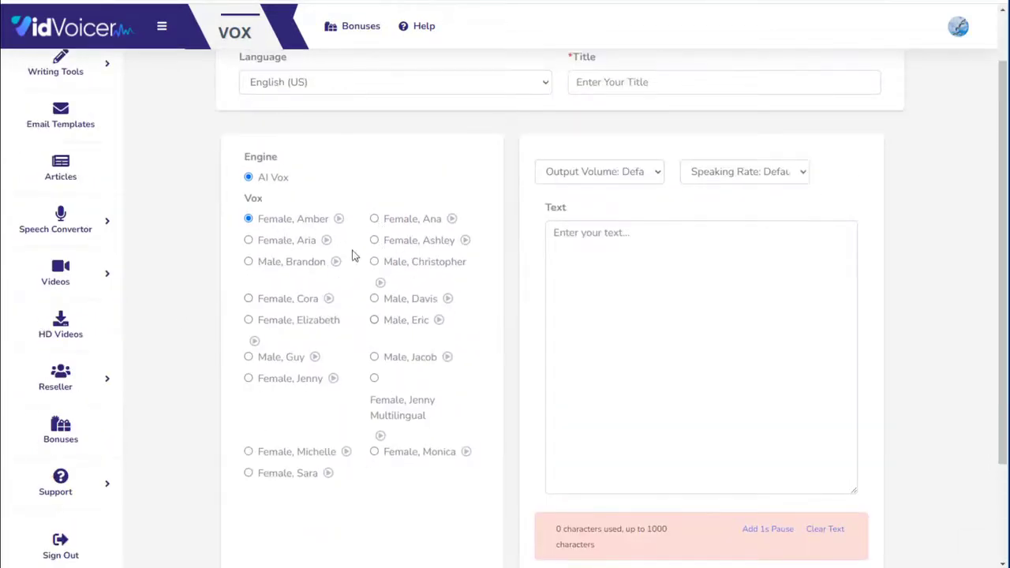
{"action": "scroll", "coordinate": [360, 281], "scroll_direction": "up", "scroll_amount": 1}
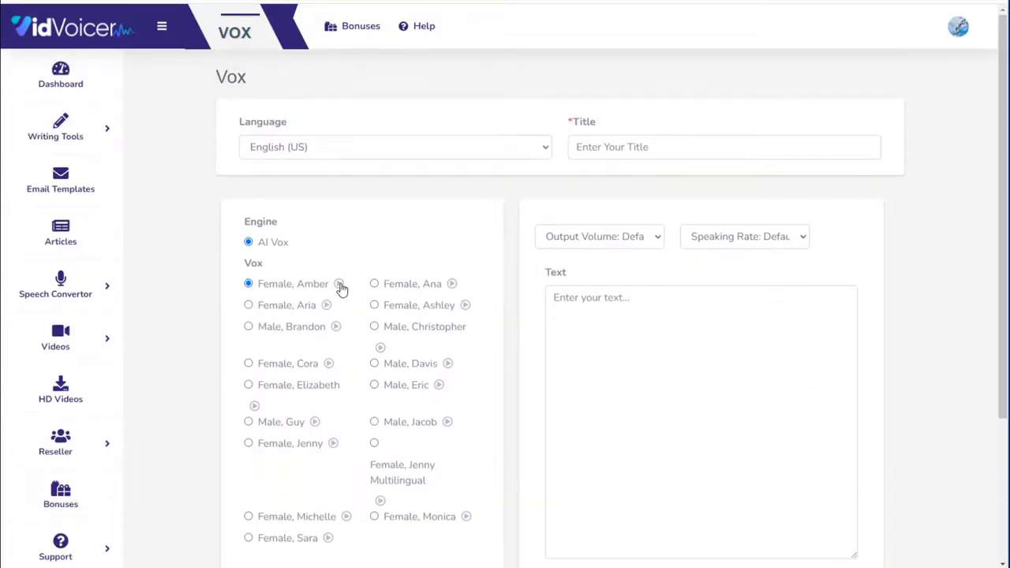
{"action": "left_click", "coordinate": [339, 284]}
{"action": "left_click", "coordinate": [339, 285]}
Set the voiceover language to English (Australia) and stop the Natasha preview
{"action": "left_click", "coordinate": [383, 147]}
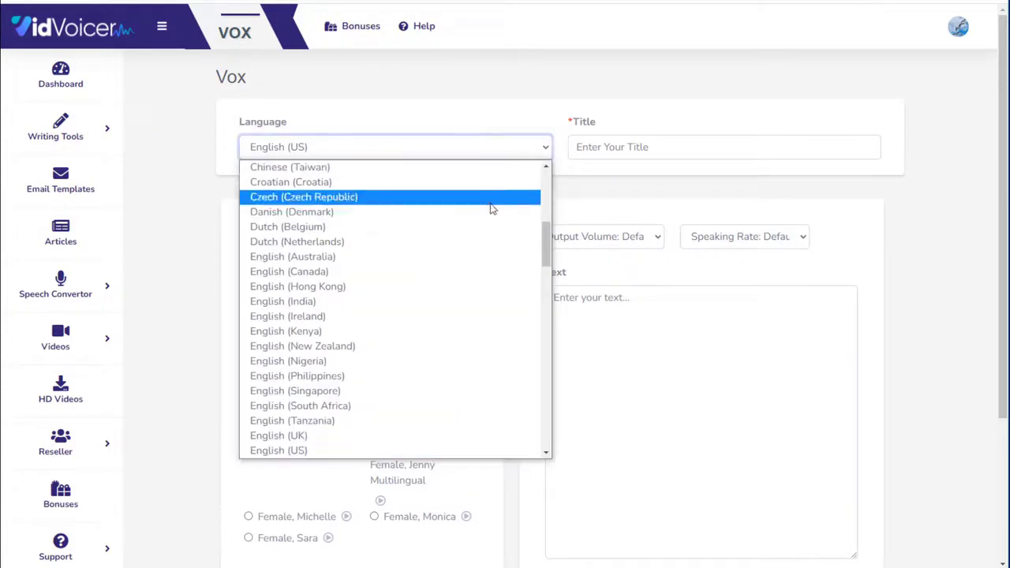
{"action": "mouse_move", "coordinate": [546, 251]}
{"action": "left_mouse_down"}
{"action": "mouse_move", "coordinate": [552, 242]}
{"action": "mouse_move", "coordinate": [561, 355]}
{"action": "mouse_move", "coordinate": [546, 421]}
{"action": "mouse_move", "coordinate": [533, 228]}
{"action": "mouse_move", "coordinate": [533, 242]}
{"action": "mouse_move", "coordinate": [549, 244]}
{"action": "left_mouse_up"}
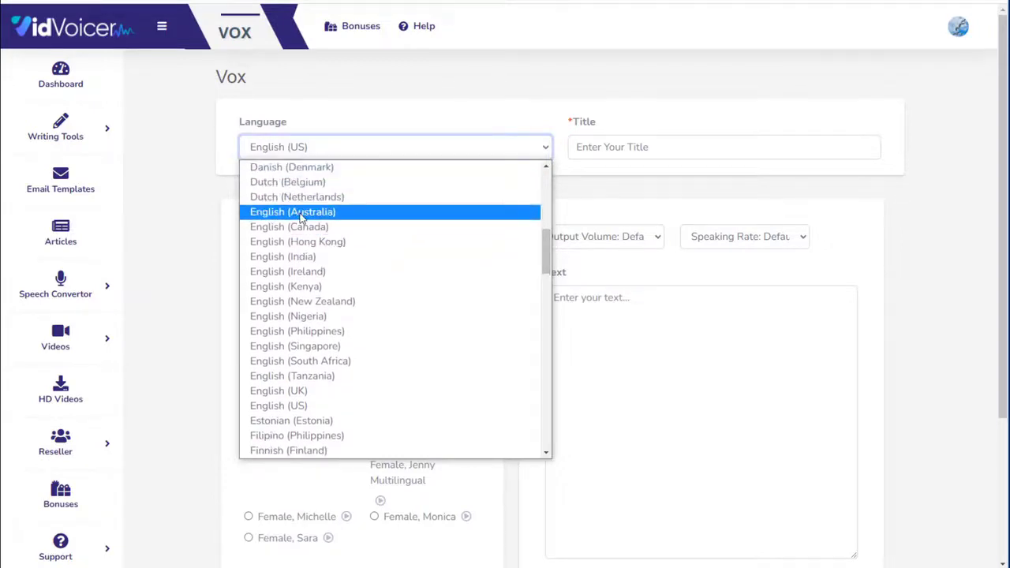
{"action": "left_click", "coordinate": [302, 218]}
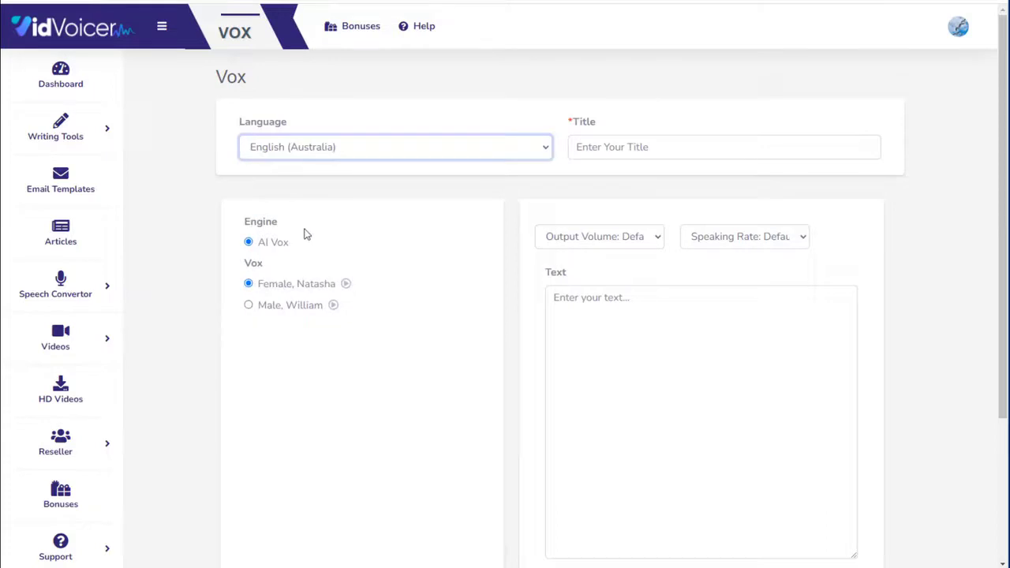
{"action": "left_click", "coordinate": [345, 287]}
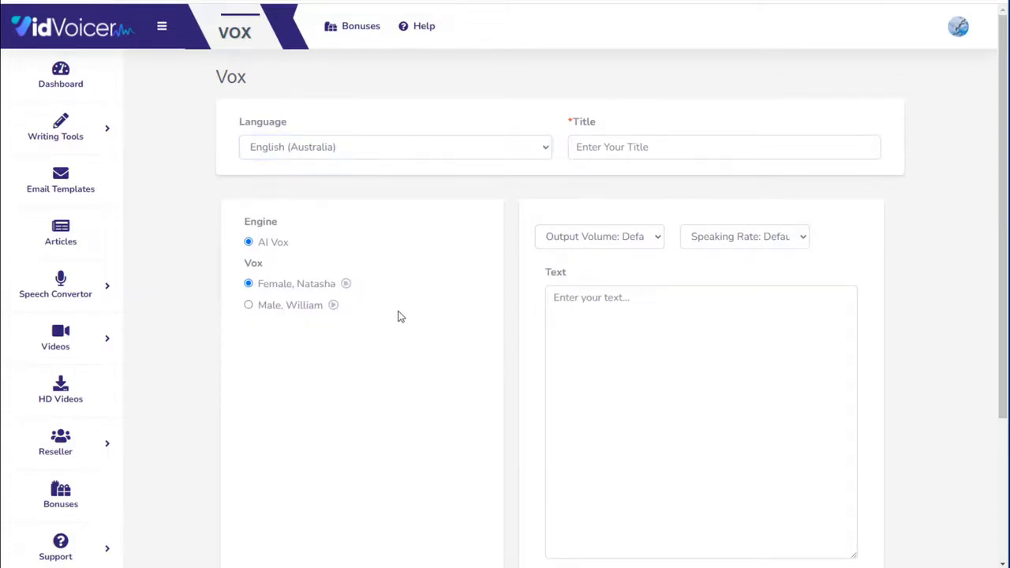
Change the voiceover language to English (Nigeria)
{"action": "left_click", "coordinate": [540, 153]}
{"action": "scroll", "coordinate": [469, 298], "scroll_direction": "down", "scroll_amount": 3}
{"action": "scroll", "coordinate": [470, 298], "scroll_direction": "down", "scroll_amount": 3}
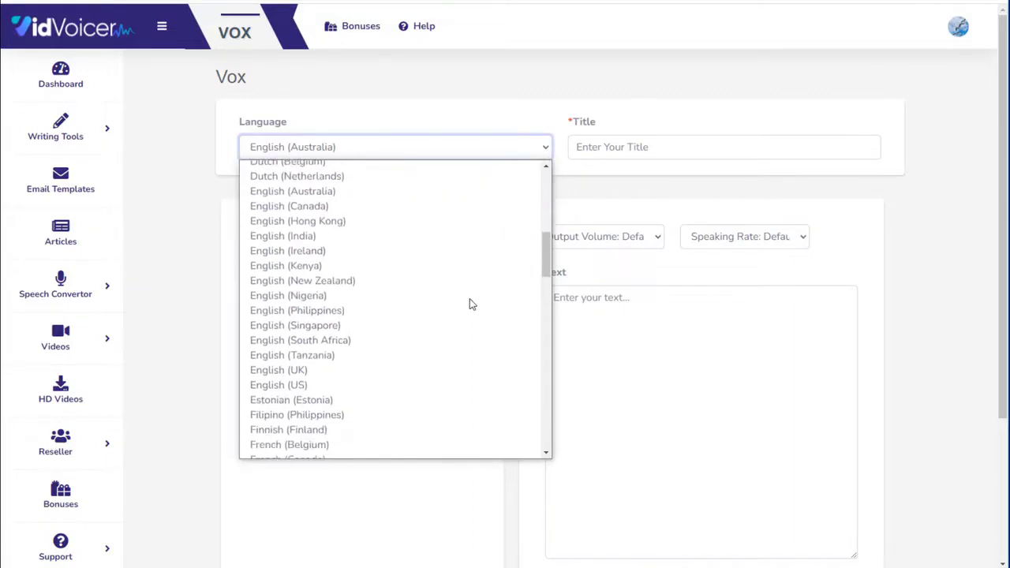
{"action": "left_click", "coordinate": [293, 298]}
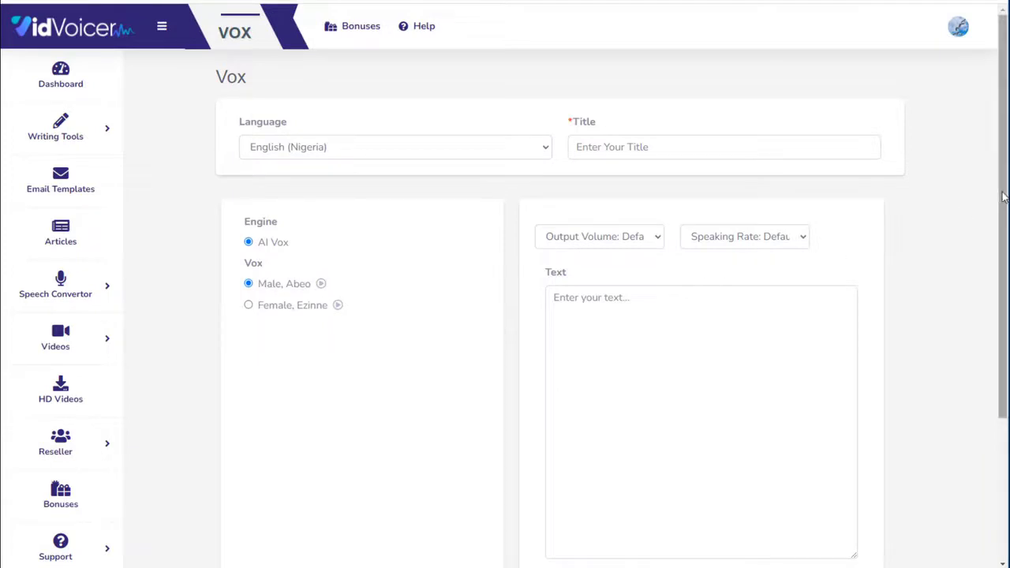
Check the Output Volume and Speaking Rate choices, keeping the default speaking rate
{"action": "left_click_drag", "start_coordinate": [997, 199], "coordinate": [996, 242]}
{"action": "left_click", "coordinate": [667, 248]}
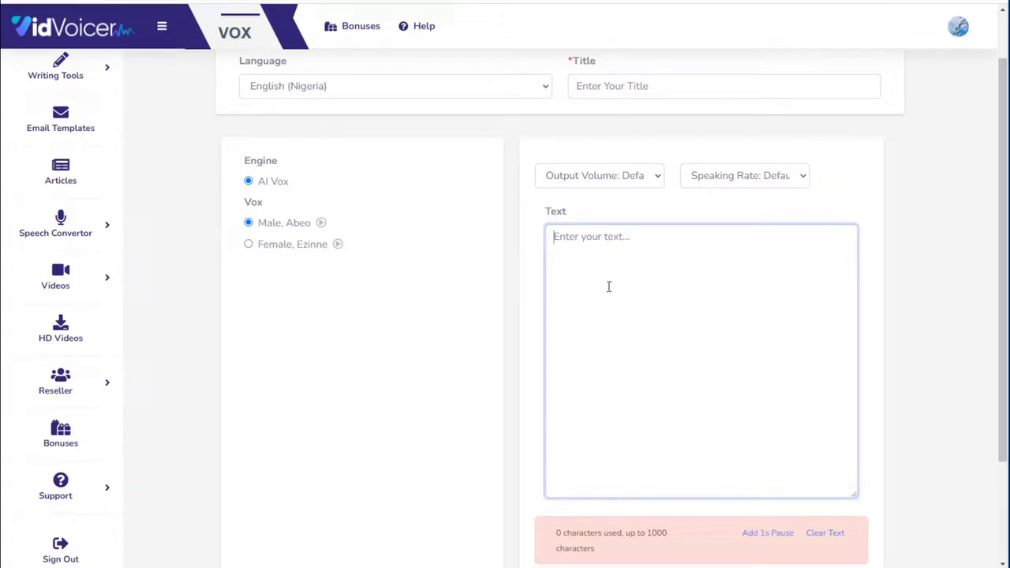
{"action": "scroll", "coordinate": [654, 282], "scroll_direction": "down", "scroll_amount": 2}
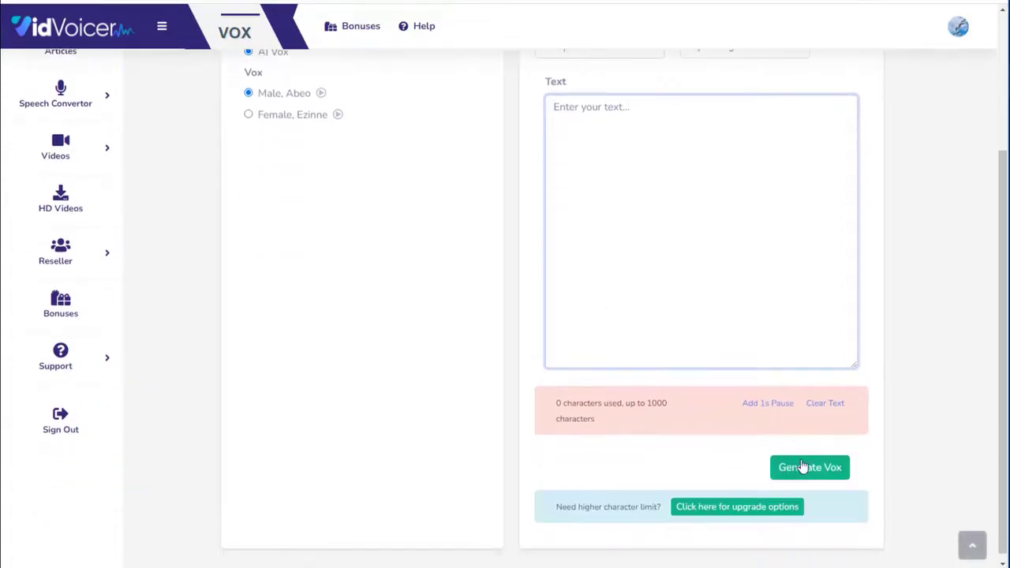
{"action": "scroll", "coordinate": [713, 254], "scroll_direction": "up", "scroll_amount": 1}
{"action": "scroll", "coordinate": [722, 244], "scroll_direction": "up", "scroll_amount": 1}
{"action": "scroll", "coordinate": [722, 246], "scroll_direction": "down", "scroll_amount": 1}
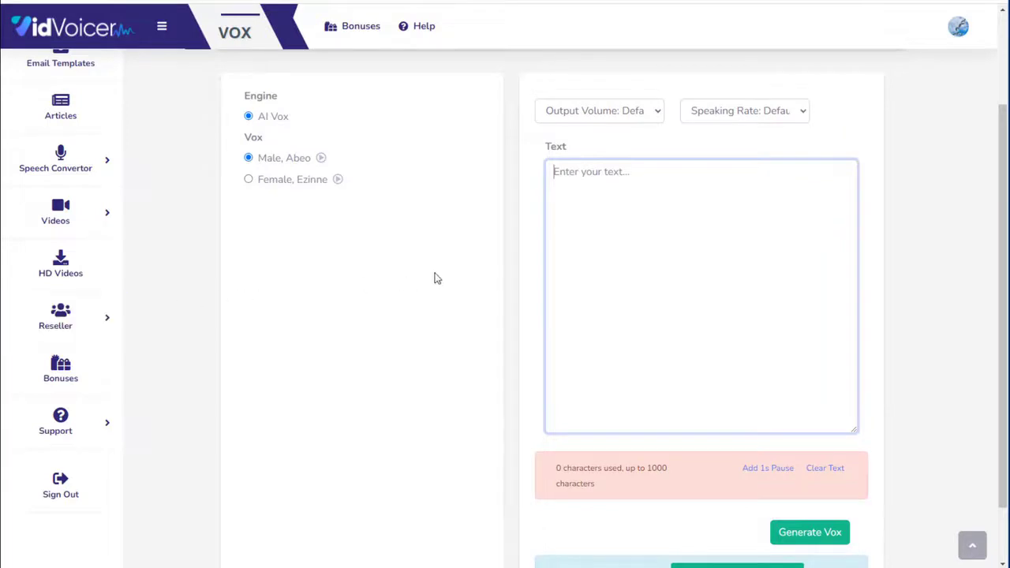
{"action": "scroll", "coordinate": [552, 236], "scroll_direction": "up", "scroll_amount": 1}
{"action": "left_click", "coordinate": [609, 176]}
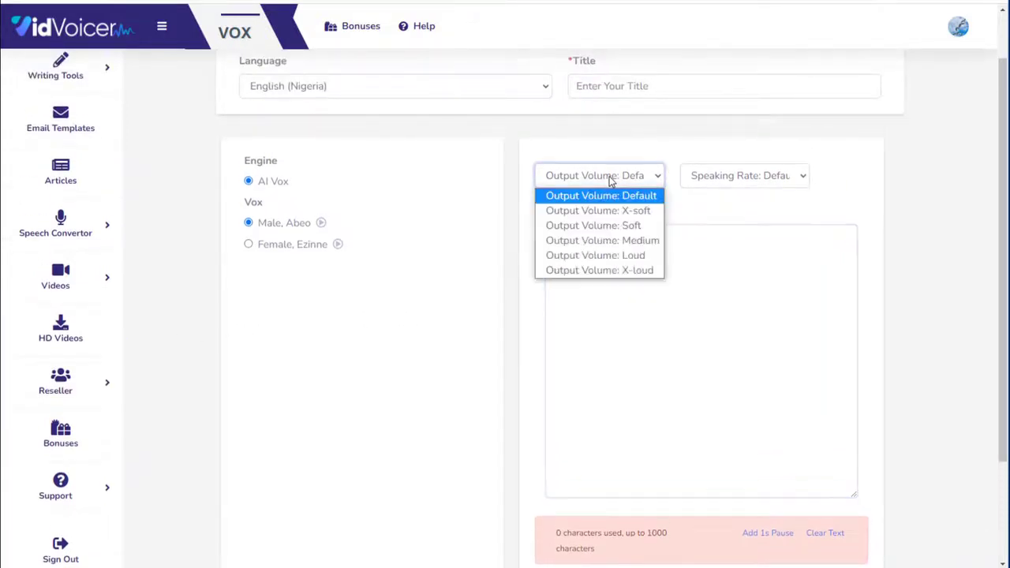
{"action": "left_click", "coordinate": [714, 175]}
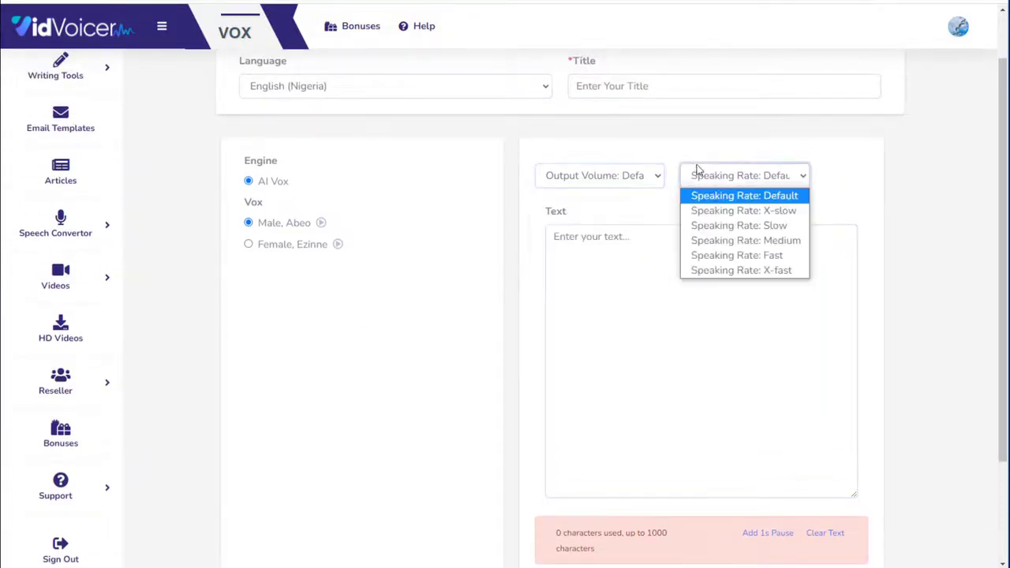
{"action": "left_click", "coordinate": [849, 180]}
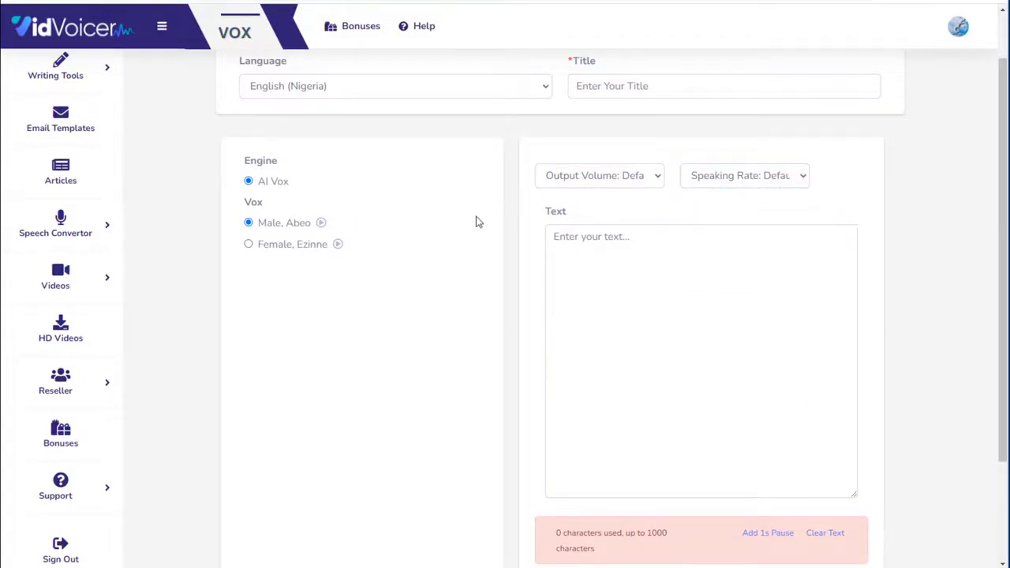
Switch the voiceover language to German (Germany)
{"action": "scroll", "coordinate": [476, 221], "scroll_direction": "up", "scroll_amount": 1}
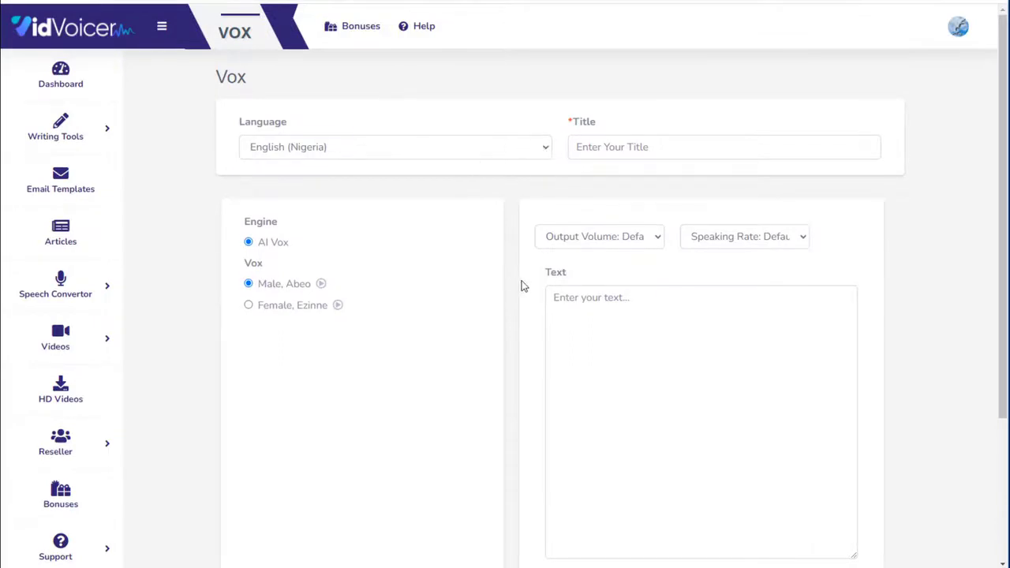
{"action": "scroll", "coordinate": [512, 281], "scroll_direction": "down", "scroll_amount": 2}
{"action": "scroll", "coordinate": [502, 275], "scroll_direction": "up", "scroll_amount": 1}
{"action": "left_click", "coordinate": [434, 87]}
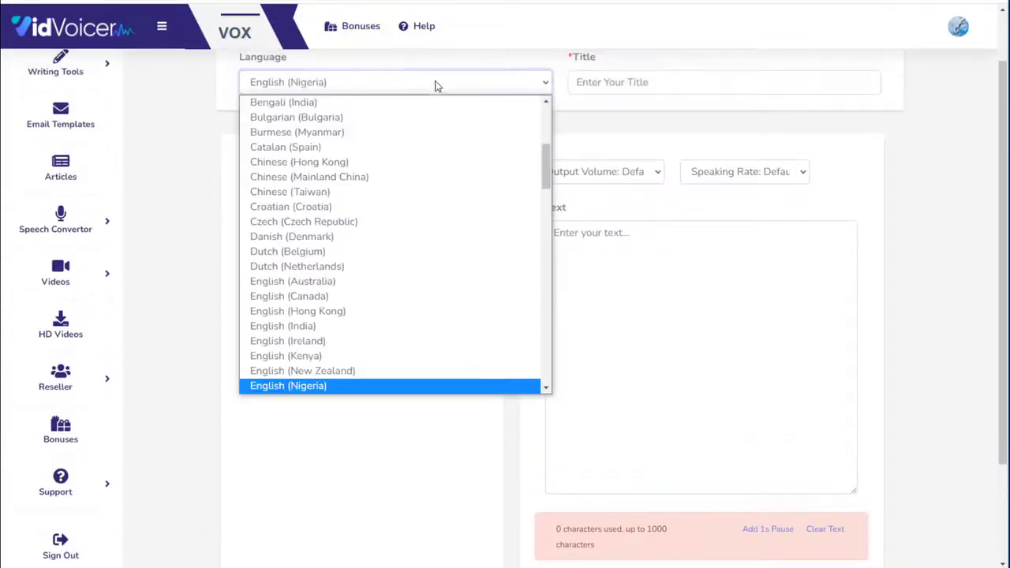
{"action": "scroll", "coordinate": [458, 237], "scroll_direction": "down", "scroll_amount": 3}
{"action": "scroll", "coordinate": [449, 239], "scroll_direction": "down", "scroll_amount": 2}
{"action": "scroll", "coordinate": [410, 225], "scroll_direction": "down", "scroll_amount": 1}
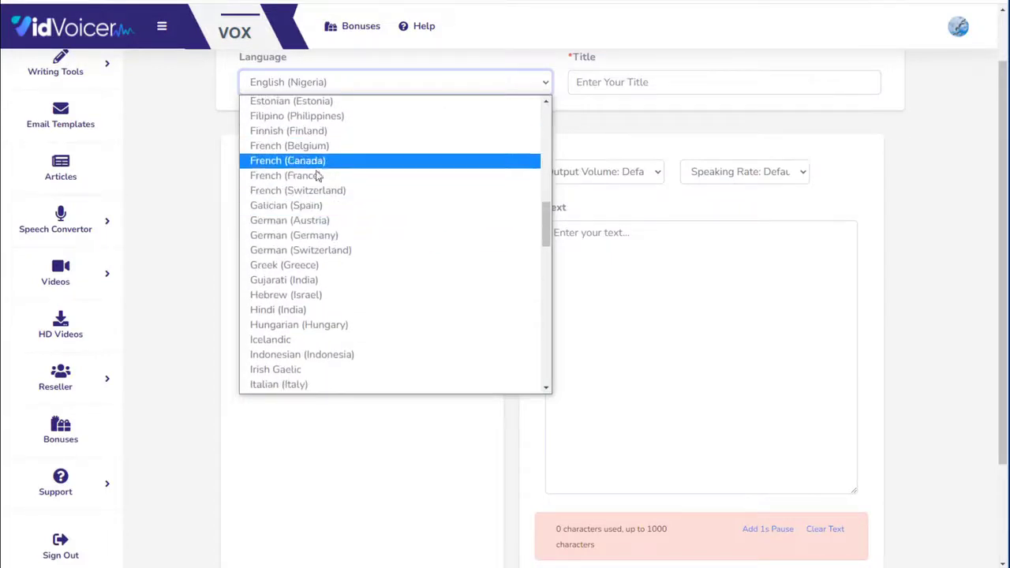
{"action": "left_click", "coordinate": [303, 235]}
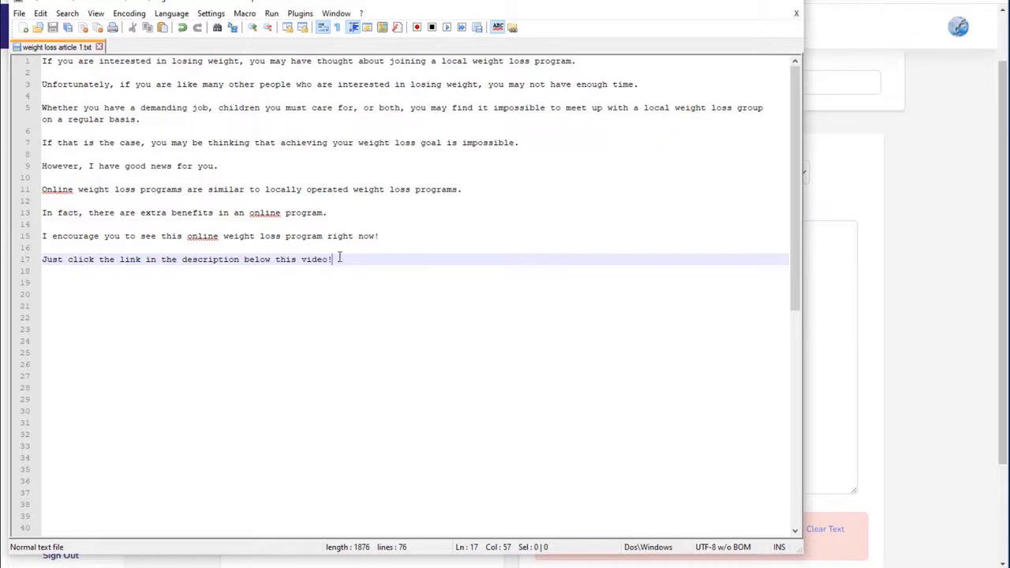
Select and copy the whole weight-loss article in Notepad++, then return to the browser
{"action": "left_click_drag", "start_coordinate": [333, 259], "coordinate": [41, 61]}
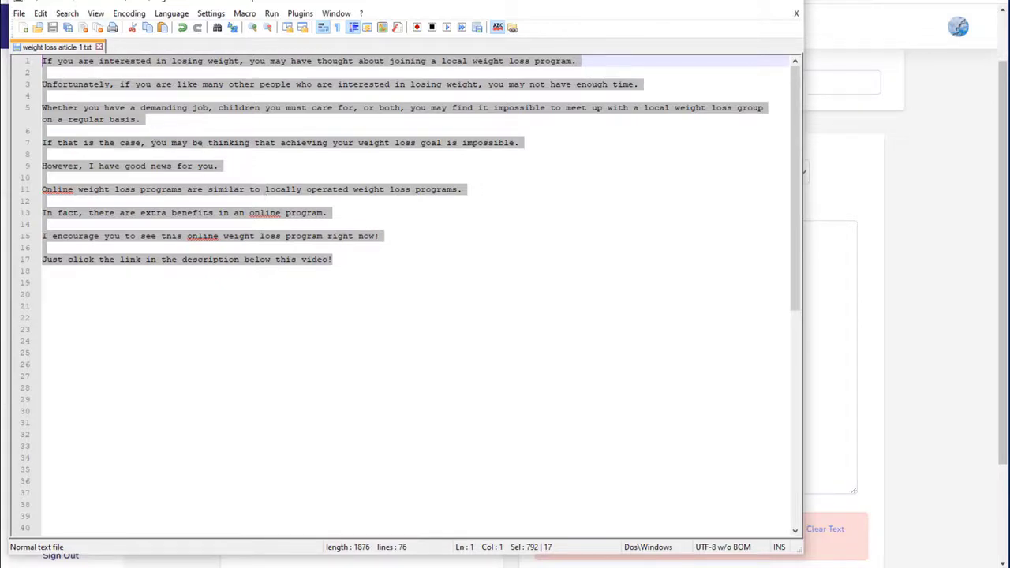
{"action": "key", "text": "alt+Tab"}
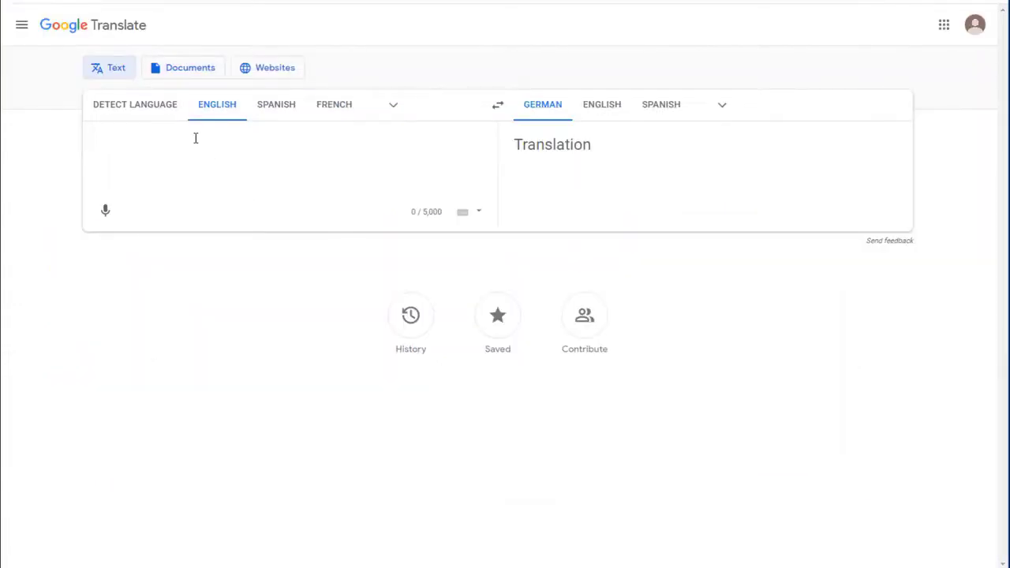
Paste the English article into Google Translate, retry, and read through the German translation
{"action": "type", "text": "If you are interested in losing weight, you may have thought about joining a local weight loss program.  Unfortunately, if you are like many other people who are interested in losing weight, you may not have enough time.  Whether you have a demanding job, children you must care for, or both, you may find it impossible to meet up with a local weight loss group on a regular basis.  If that is the case, you may be thinking that achieving your weight loss goal is impossible.  However, I have good news for you.  Online weight loss programs are similar to locally operated weight loss programs.  In fact, there are extra benefits in an online program.  I encourage you to see this online weight loss program right now!  Just click the link in the description below this video!"}
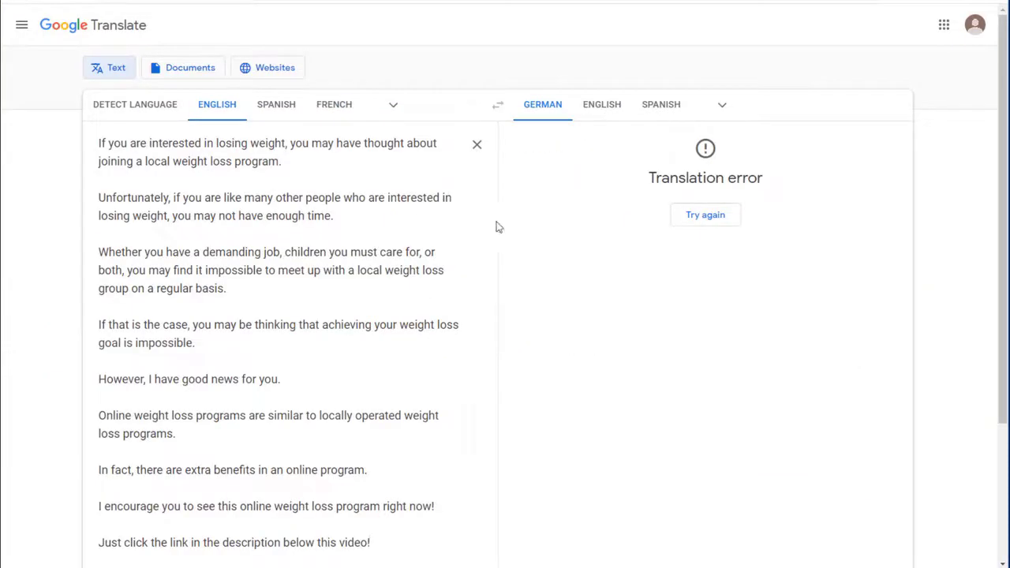
{"action": "left_click", "coordinate": [710, 215]}
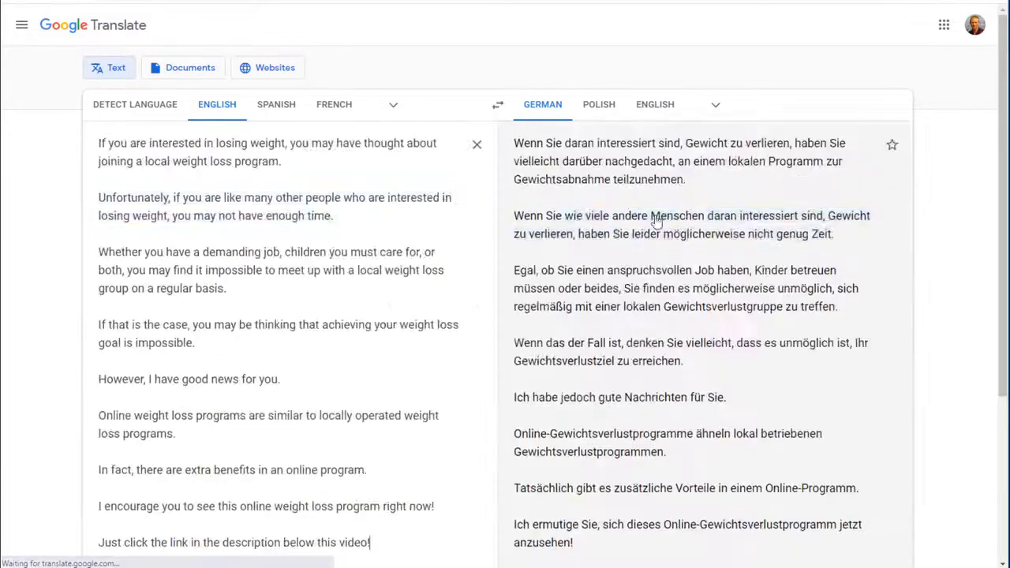
{"action": "scroll", "coordinate": [674, 192], "scroll_direction": "up", "scroll_amount": 2}
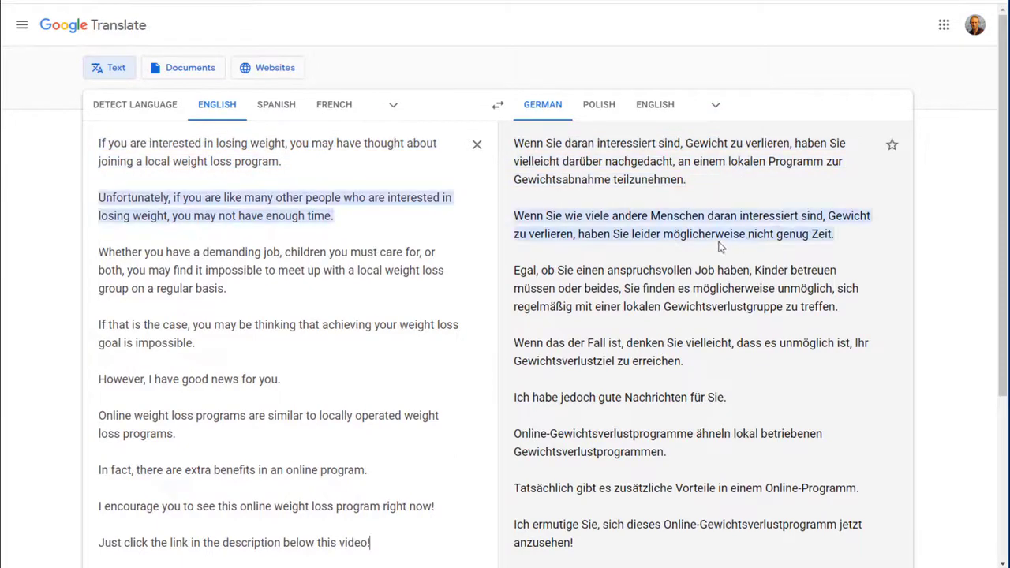
{"action": "scroll", "coordinate": [702, 251], "scroll_direction": "down", "scroll_amount": 1}
{"action": "scroll", "coordinate": [702, 252], "scroll_direction": "down", "scroll_amount": 1}
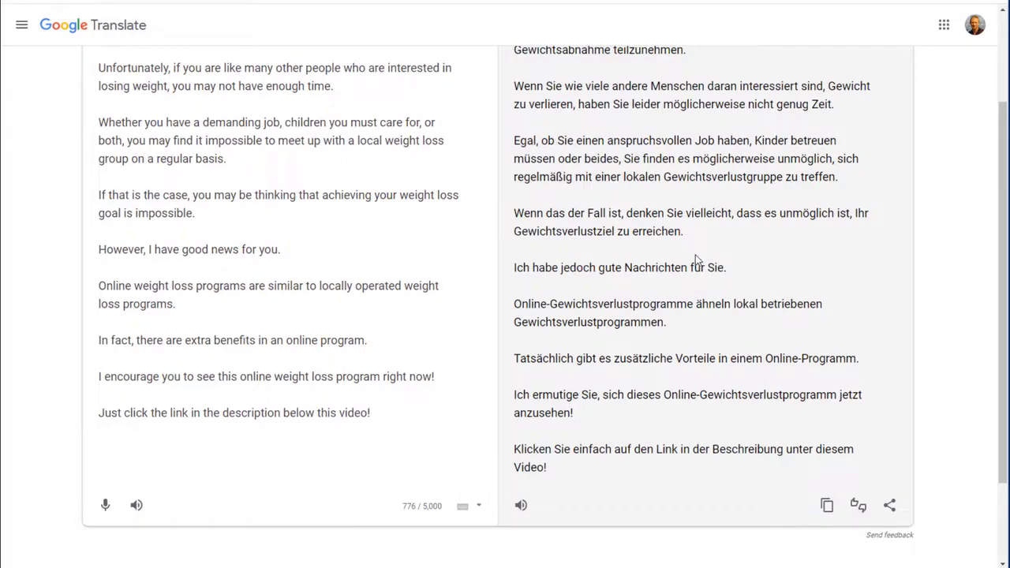
{"action": "scroll", "coordinate": [694, 262], "scroll_direction": "up", "scroll_amount": 2}
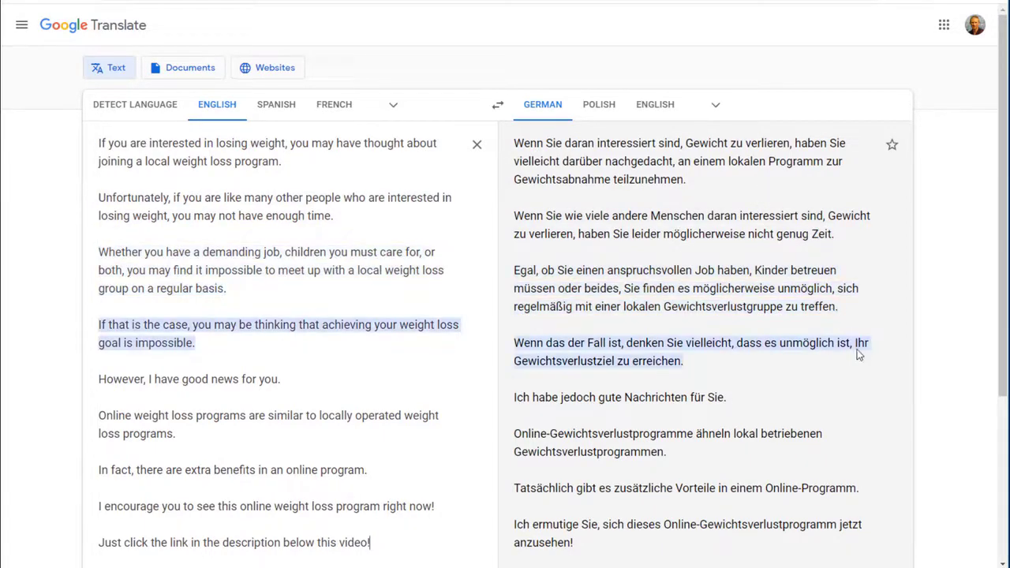
{"action": "scroll", "coordinate": [858, 355], "scroll_direction": "down", "scroll_amount": 2}
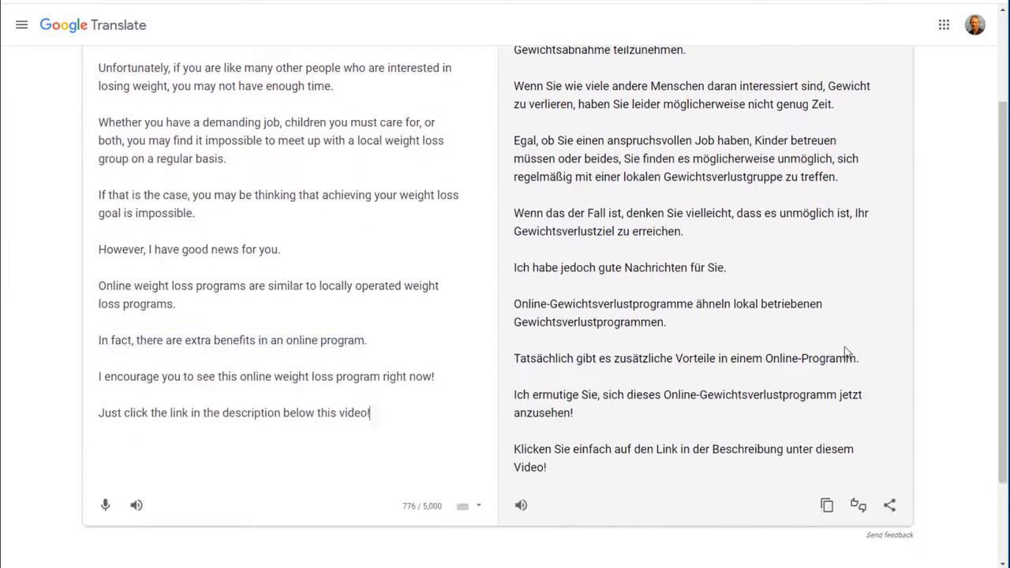
{"action": "scroll", "coordinate": [845, 352], "scroll_direction": "up", "scroll_amount": 2}
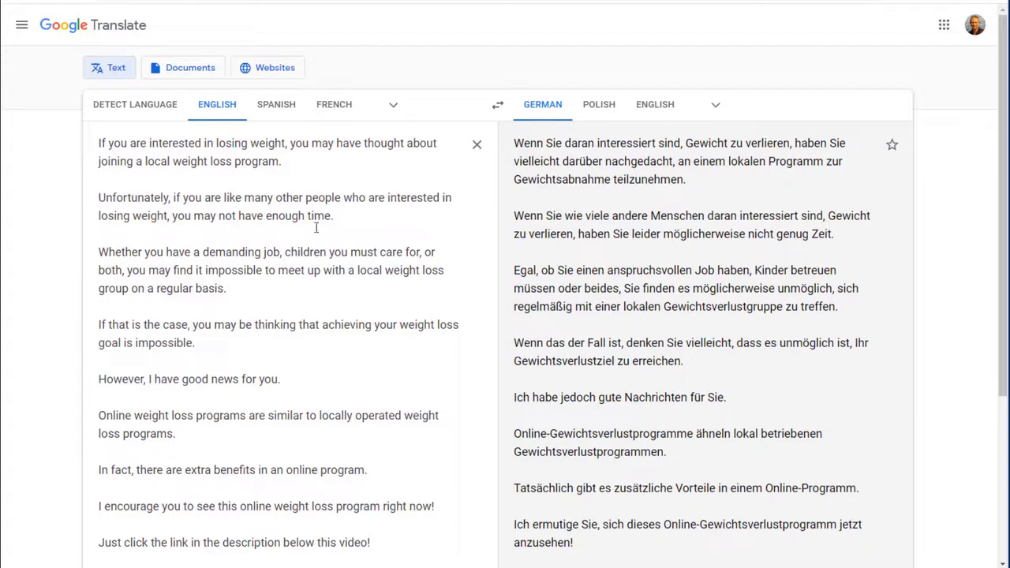
{"action": "scroll", "coordinate": [419, 318], "scroll_direction": "down", "scroll_amount": 2}
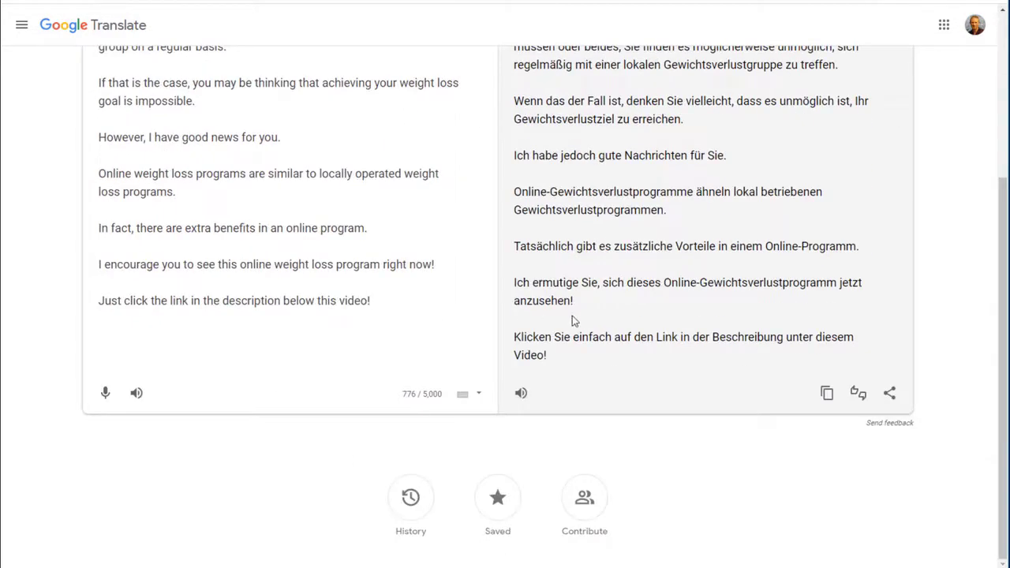
Copy the German translation into VidVoicer's VOX Text box
{"action": "left_click", "coordinate": [826, 522]}
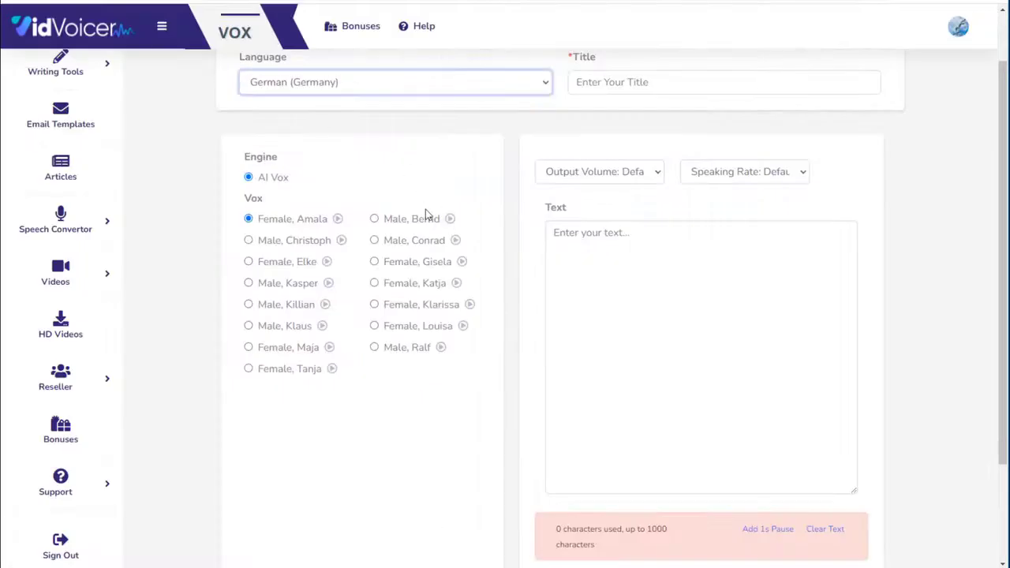
{"action": "left_click", "coordinate": [570, 240]}
{"action": "key", "text": "ctrl+v"}
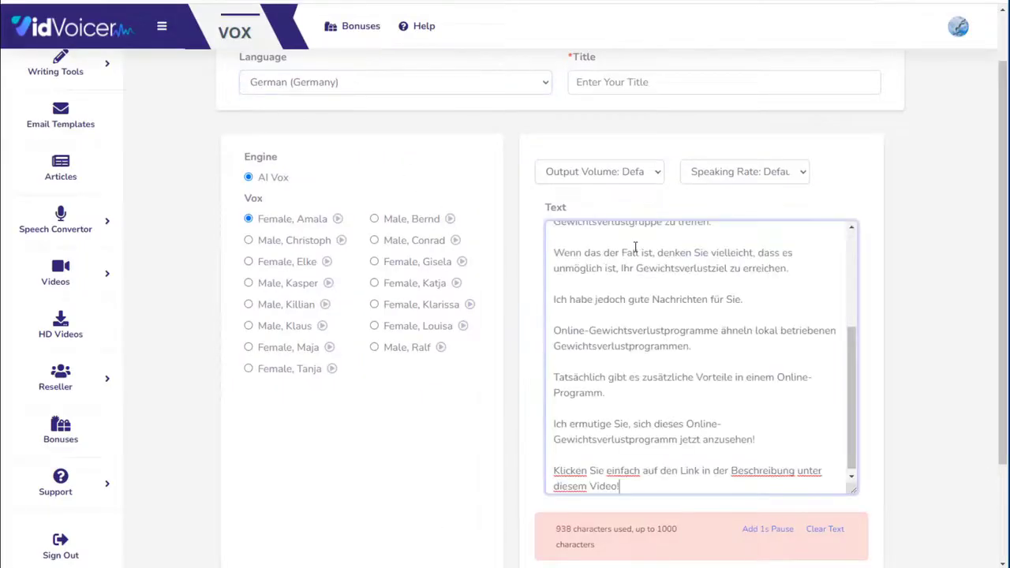
{"action": "mouse_move", "coordinate": [849, 391]}
{"action": "left_mouse_down"}
{"action": "mouse_move", "coordinate": [845, 316]}
{"action": "mouse_move", "coordinate": [843, 384]}
{"action": "left_mouse_up"}
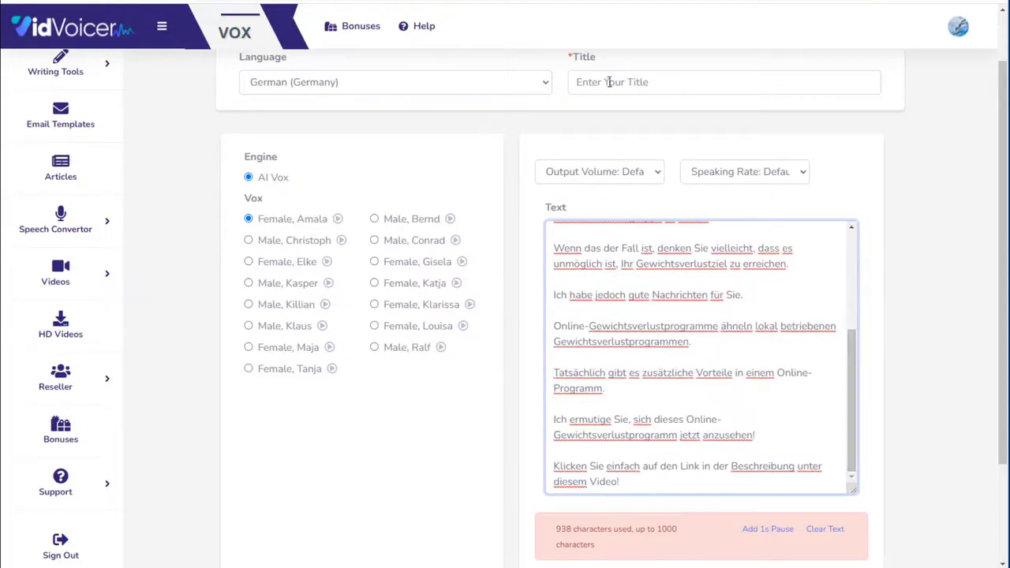
Title the voiceover 'German' and generate the vox audio
{"action": "left_click", "coordinate": [660, 91]}
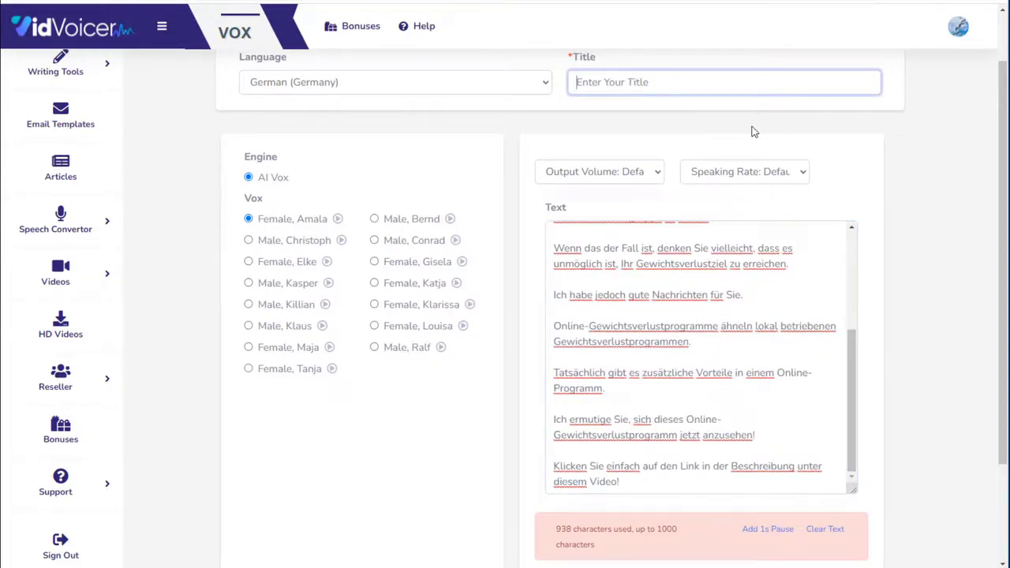
{"action": "type", "text": "Ger"}
{"action": "type", "text": "man weight loss"}
{"action": "scroll", "coordinate": [696, 179], "scroll_direction": "down", "scroll_amount": 3}
{"action": "left_click", "coordinate": [806, 459]}
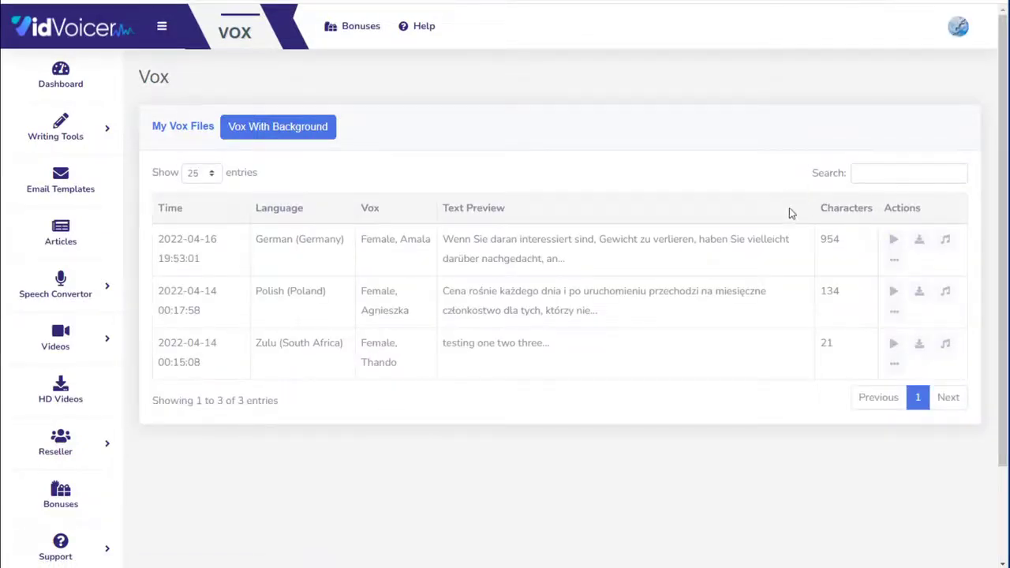
{"action": "left_click", "coordinate": [893, 240]}
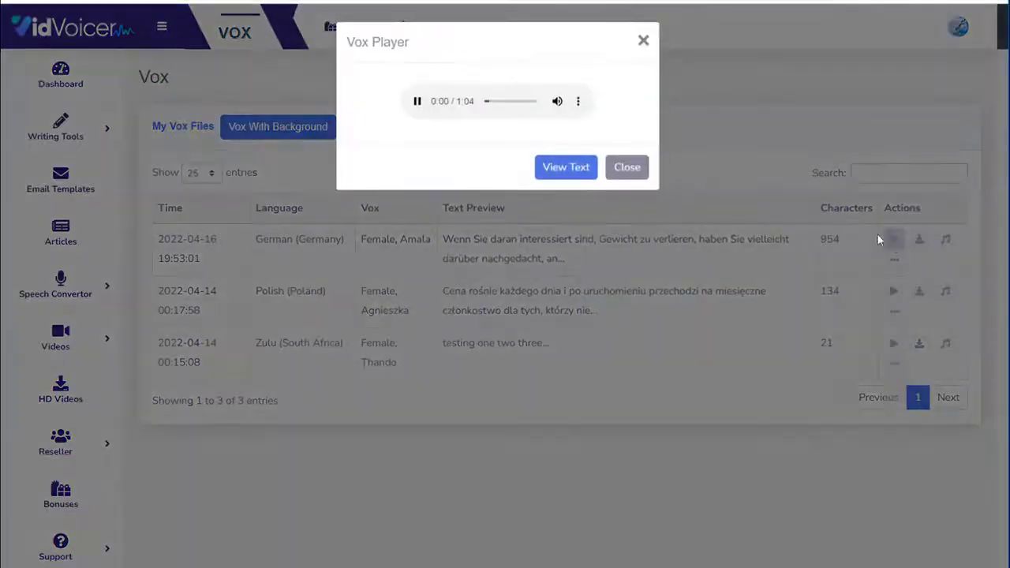
{"action": "left_click", "coordinate": [631, 175]}
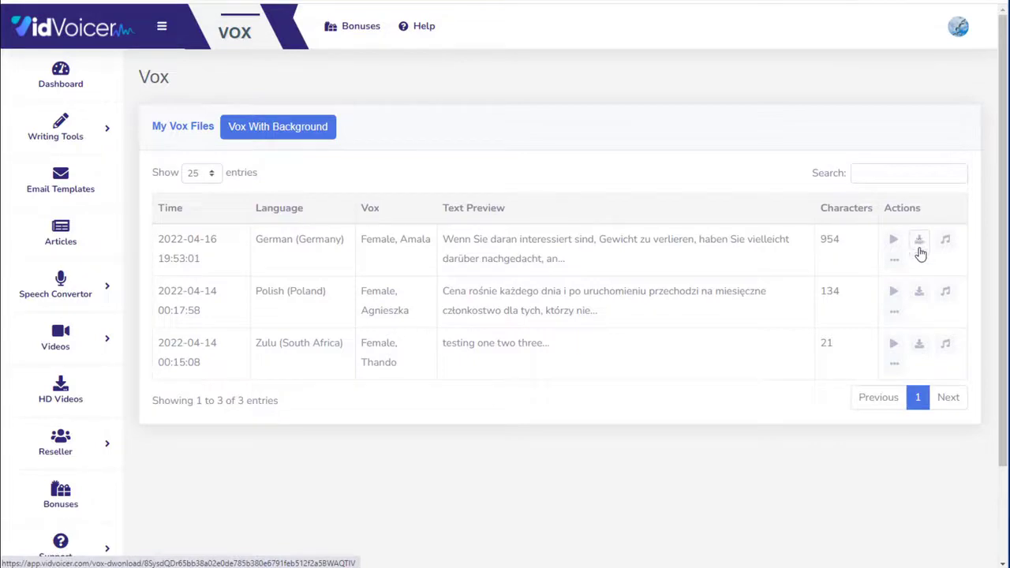
{"action": "left_click", "coordinate": [944, 240]}
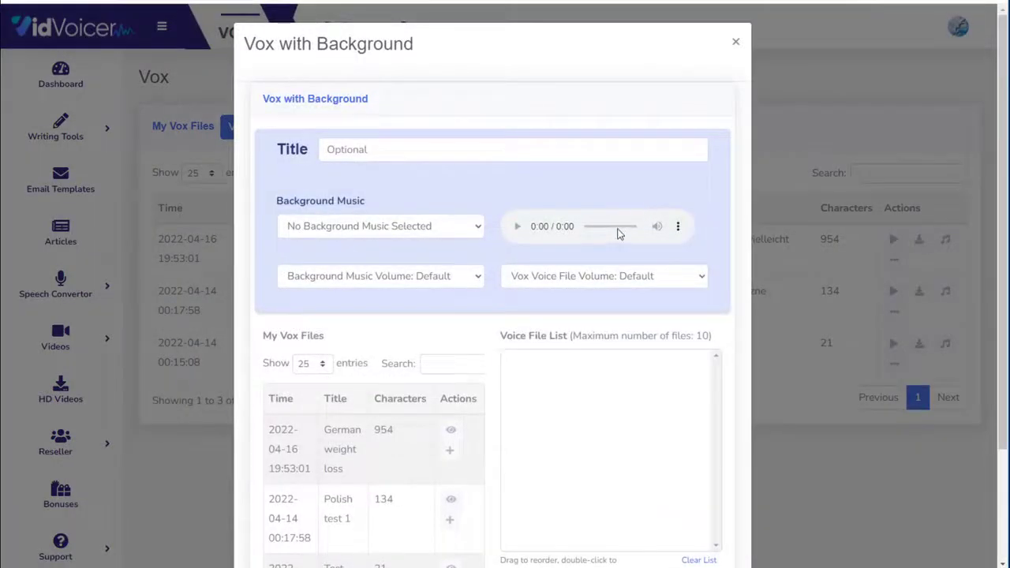
{"action": "scroll", "coordinate": [646, 252], "scroll_direction": "down", "scroll_amount": 2}
{"action": "scroll", "coordinate": [670, 268], "scroll_direction": "up", "scroll_amount": 2}
{"action": "scroll", "coordinate": [637, 278], "scroll_direction": "down", "scroll_amount": 1}
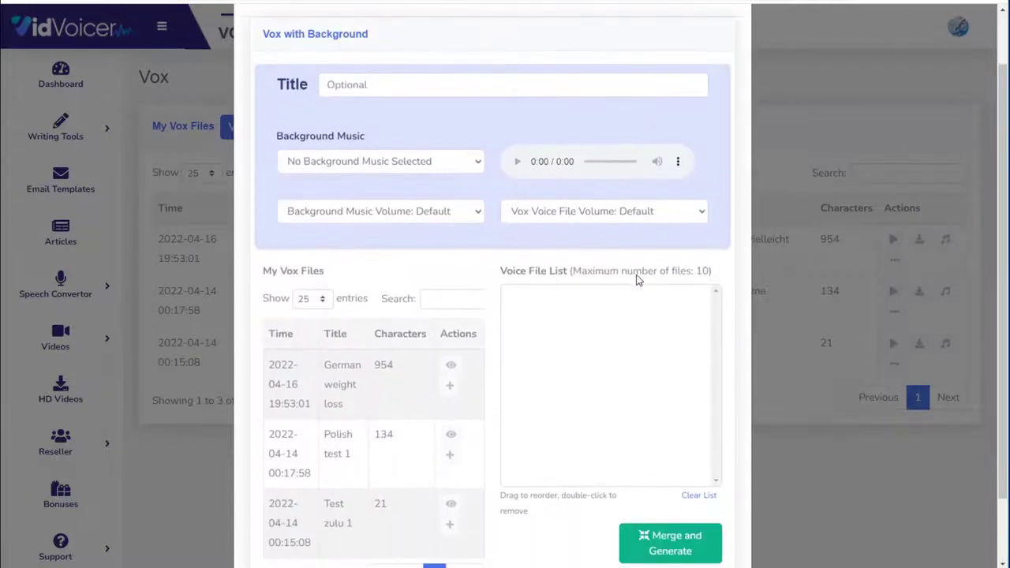
{"action": "scroll", "coordinate": [628, 280], "scroll_direction": "up", "scroll_amount": 1}
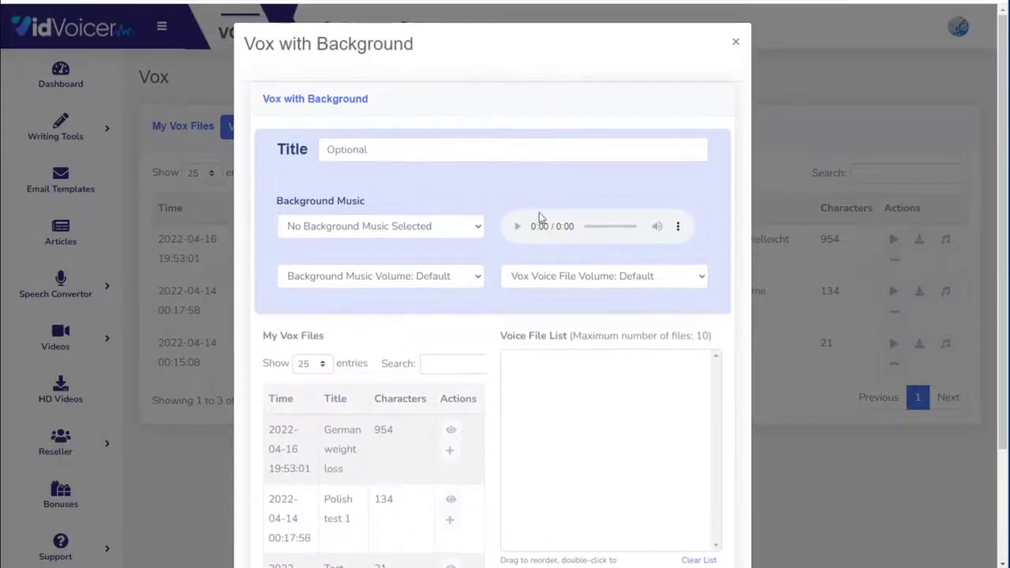
{"action": "scroll", "coordinate": [544, 291], "scroll_direction": "down", "scroll_amount": 1}
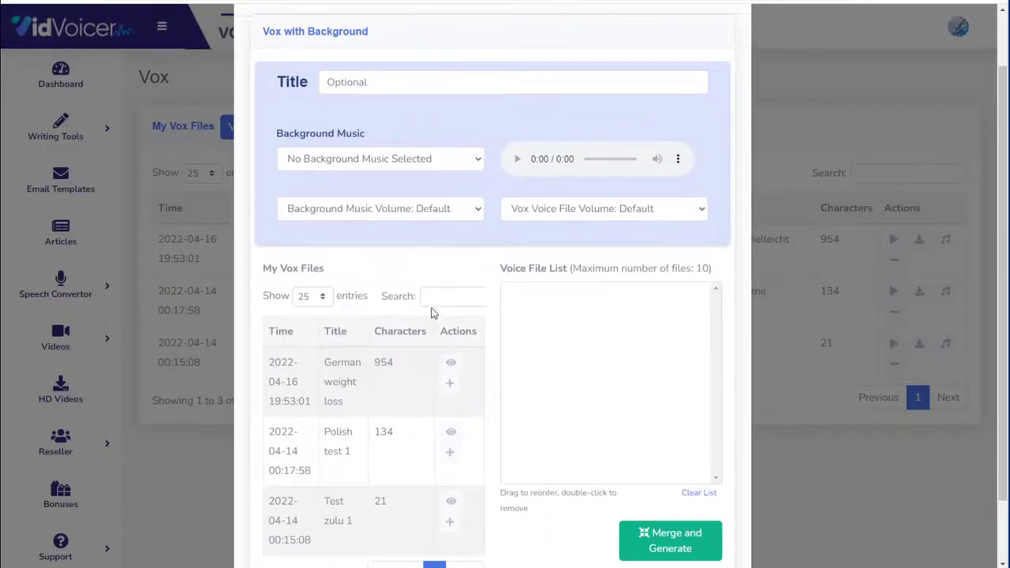
{"action": "scroll", "coordinate": [430, 313], "scroll_direction": "down", "scroll_amount": 1}
{"action": "scroll", "coordinate": [532, 347], "scroll_direction": "up", "scroll_amount": 2}
{"action": "scroll", "coordinate": [514, 352], "scroll_direction": "down", "scroll_amount": 2}
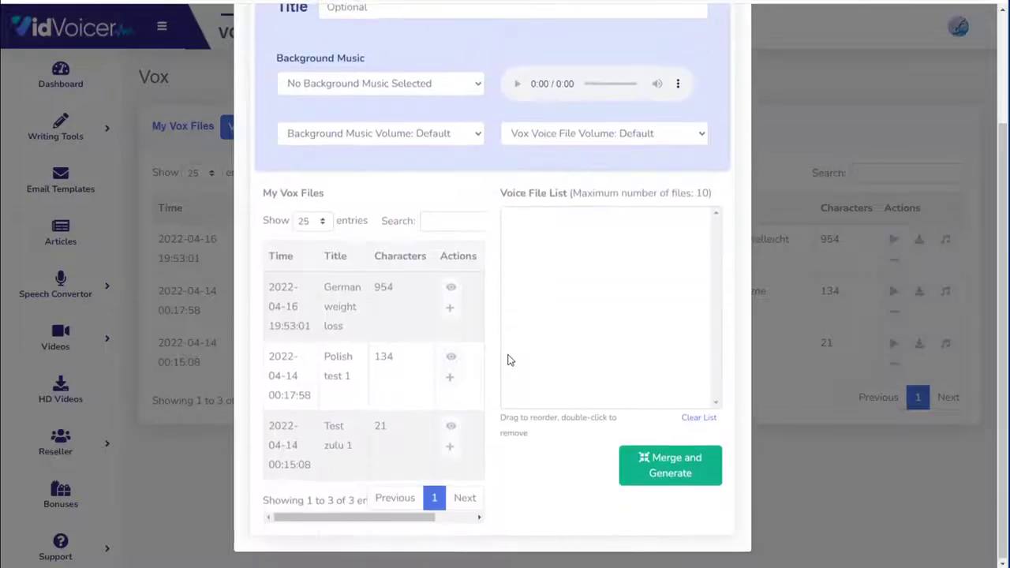
{"action": "scroll", "coordinate": [510, 358], "scroll_direction": "up", "scroll_amount": 2}
{"action": "left_click", "coordinate": [734, 41]}
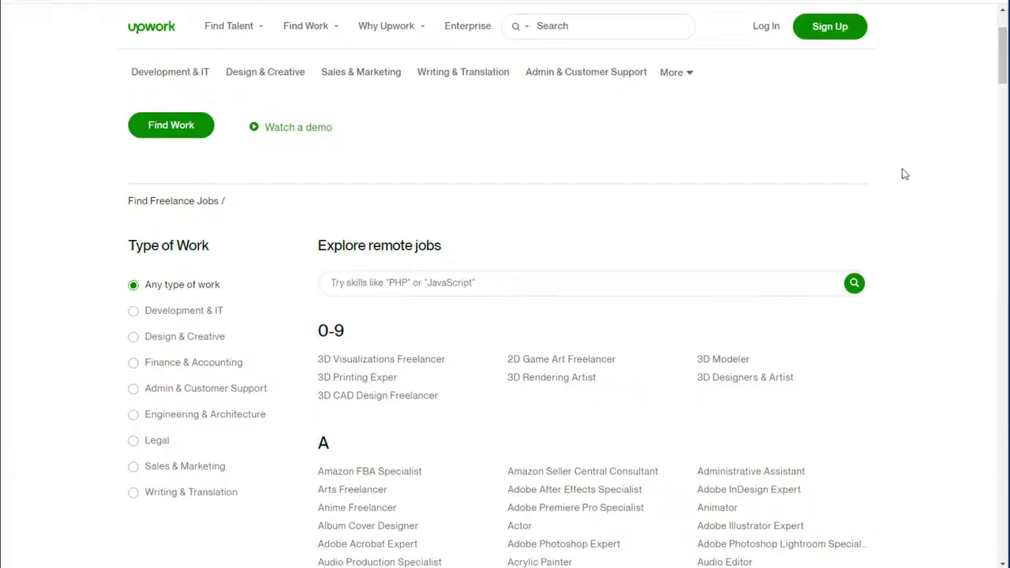
Search Upwork remote jobs for 'voice' and open Voice Acting Freelancer listings
{"action": "scroll", "coordinate": [906, 189], "scroll_direction": "down", "scroll_amount": 2}
{"action": "scroll", "coordinate": [907, 194], "scroll_direction": "up", "scroll_amount": 1}
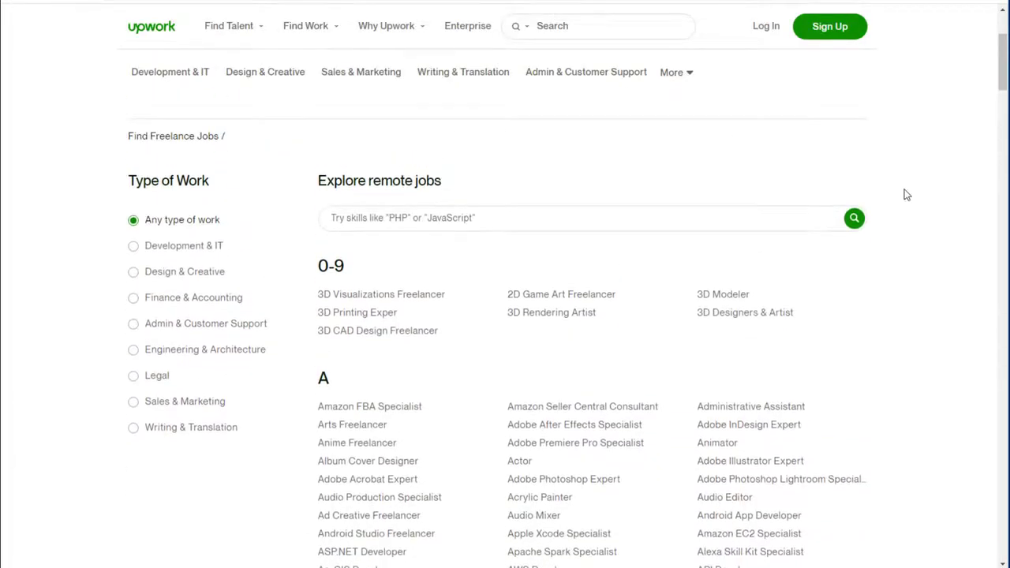
{"action": "scroll", "coordinate": [935, 183], "scroll_direction": "down", "scroll_amount": 1}
{"action": "scroll", "coordinate": [935, 184], "scroll_direction": "up", "scroll_amount": 1}
{"action": "left_click", "coordinate": [504, 212]}
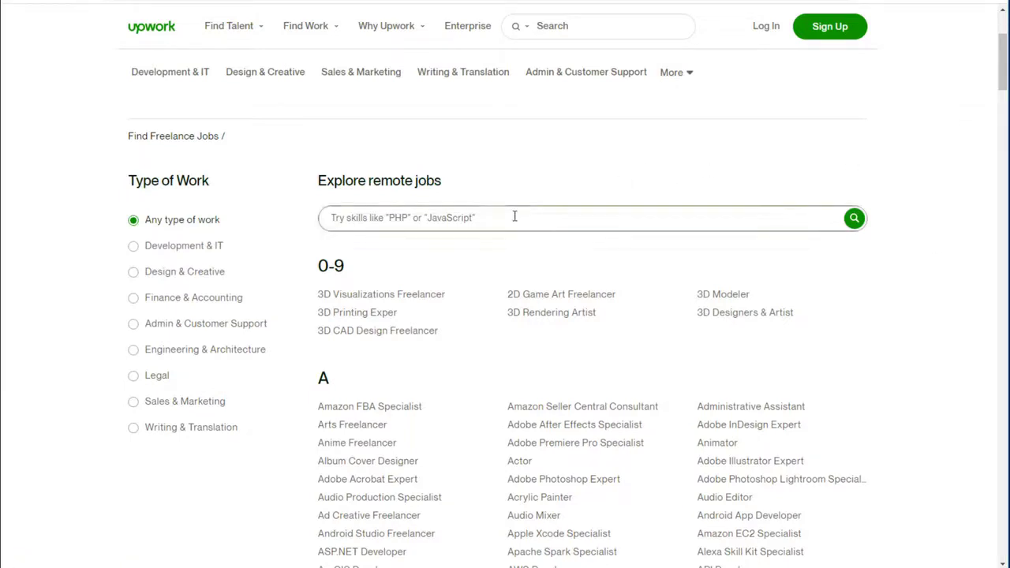
{"action": "left_click", "coordinate": [430, 219]}
{"action": "type", "text": "voice"}
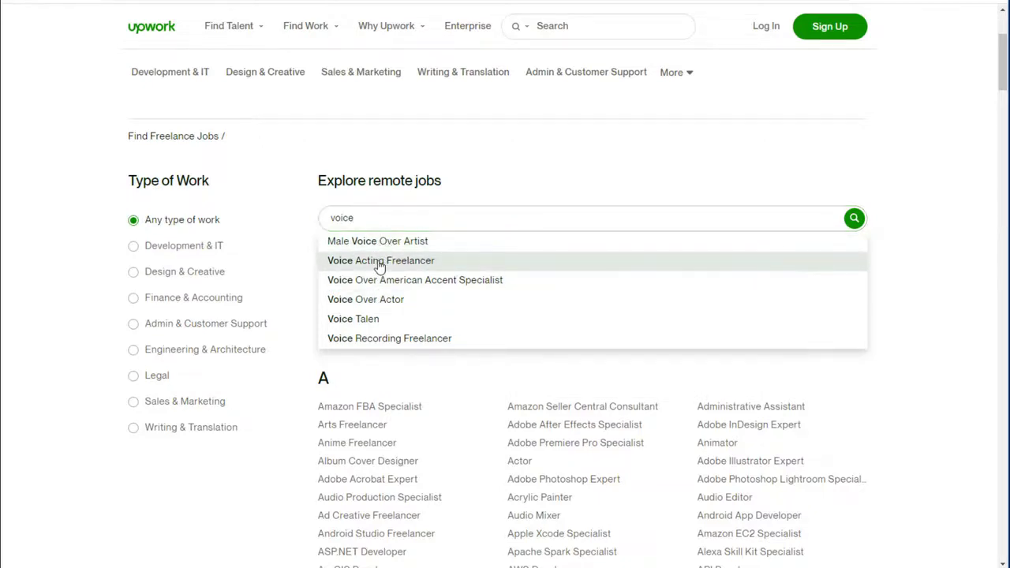
{"action": "left_click", "coordinate": [379, 267]}
Scroll through the Voice Acting Freelancer job cards
{"action": "scroll", "coordinate": [350, 301], "scroll_direction": "down", "scroll_amount": 3}
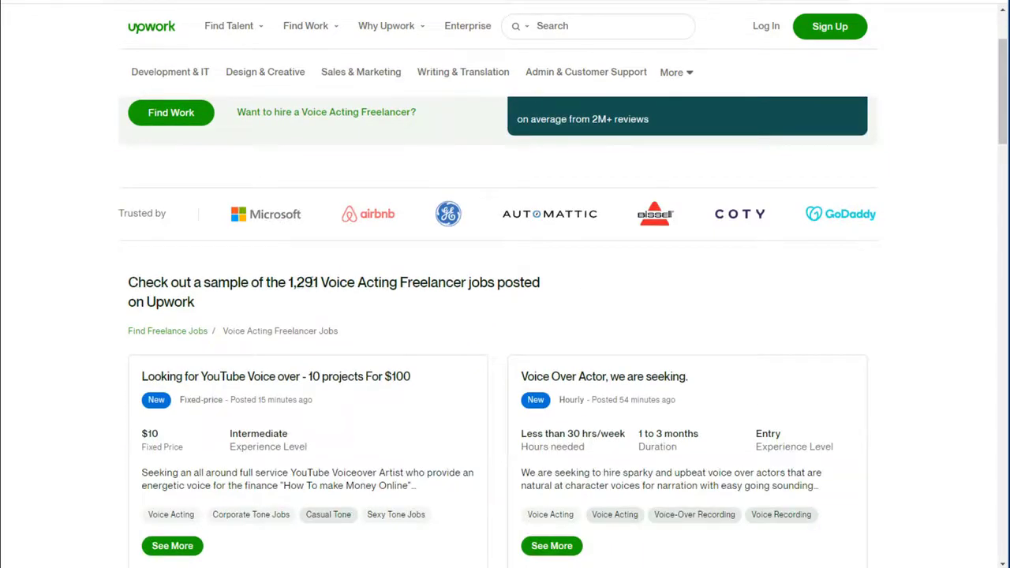
{"action": "scroll", "coordinate": [418, 311], "scroll_direction": "down", "scroll_amount": 3}
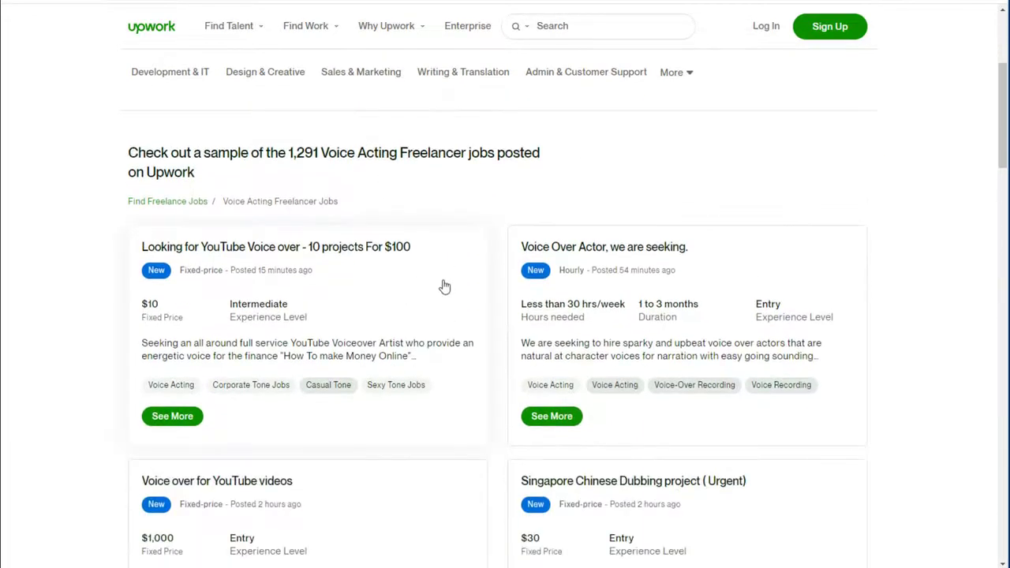
{"action": "scroll", "coordinate": [460, 304], "scroll_direction": "down", "scroll_amount": 3}
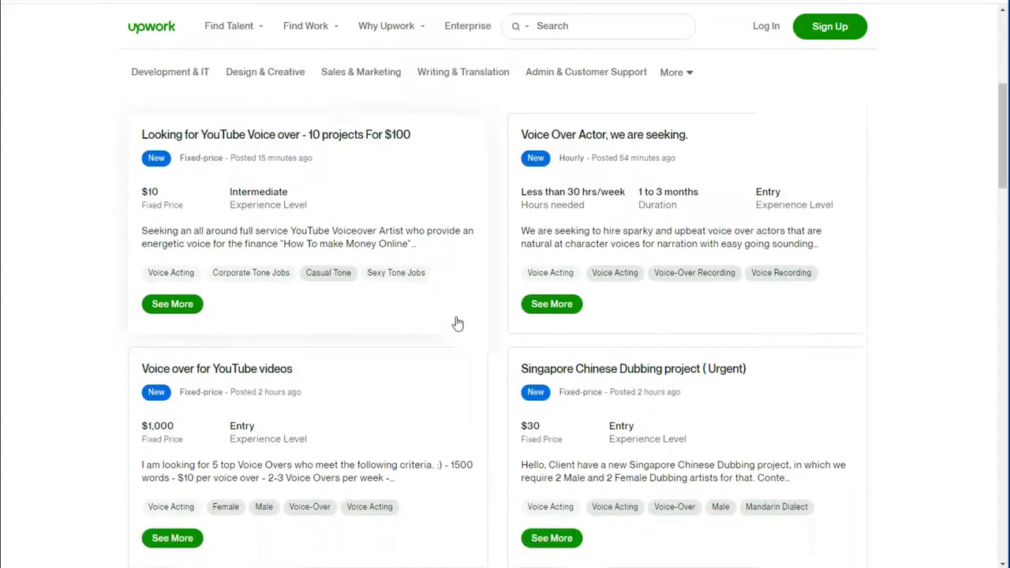
{"action": "scroll", "coordinate": [458, 323], "scroll_direction": "up", "scroll_amount": 3}
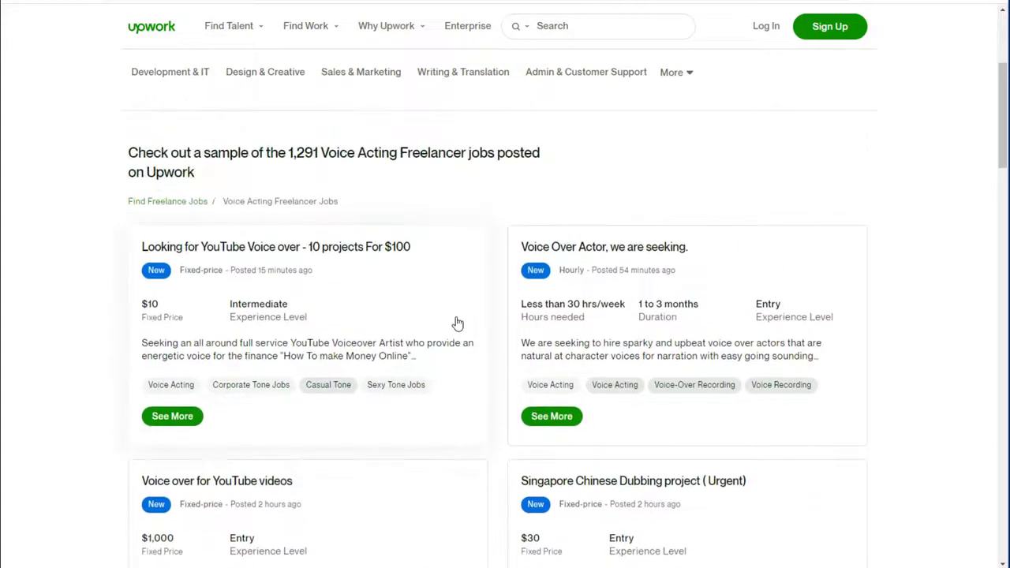
{"action": "scroll", "coordinate": [458, 323], "scroll_direction": "down", "scroll_amount": 3}
{"action": "scroll", "coordinate": [460, 323], "scroll_direction": "down", "scroll_amount": 3}
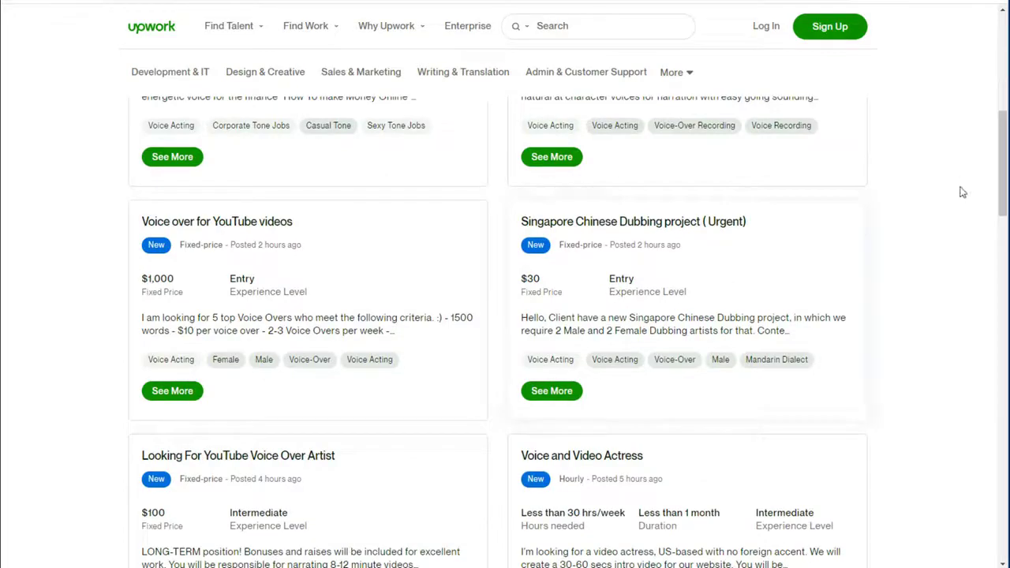
{"action": "mouse_move", "coordinate": [1000, 161]}
{"action": "left_mouse_down"}
{"action": "mouse_move", "coordinate": [1002, 299]}
{"action": "mouse_move", "coordinate": [989, 107]}
{"action": "mouse_move", "coordinate": [992, 123]}
{"action": "mouse_move", "coordinate": [1004, 97]}
{"action": "left_mouse_up"}
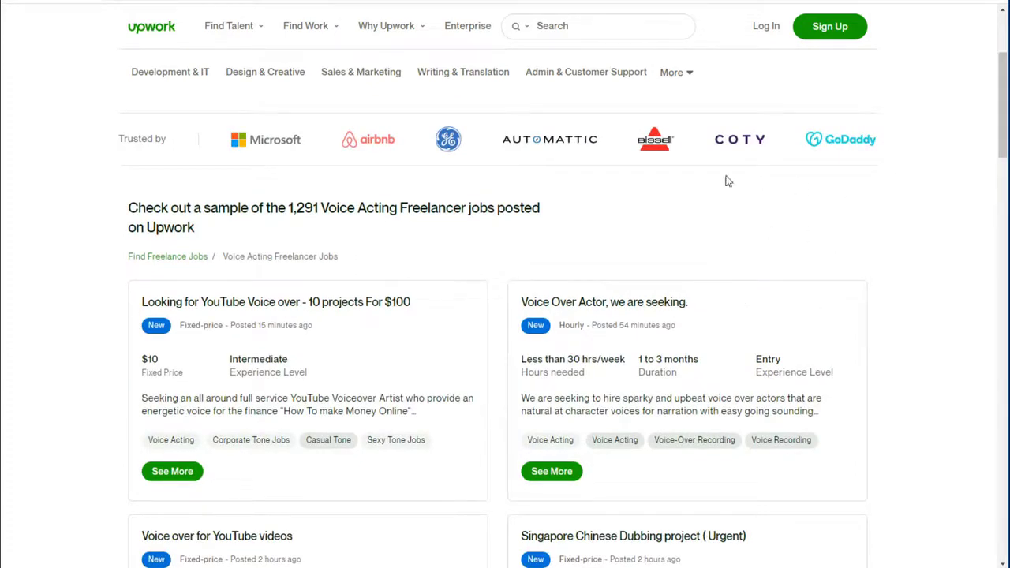
{"action": "scroll", "coordinate": [624, 185], "scroll_direction": "down", "scroll_amount": 5}
{"action": "scroll", "coordinate": [623, 195], "scroll_direction": "up", "scroll_amount": 5}
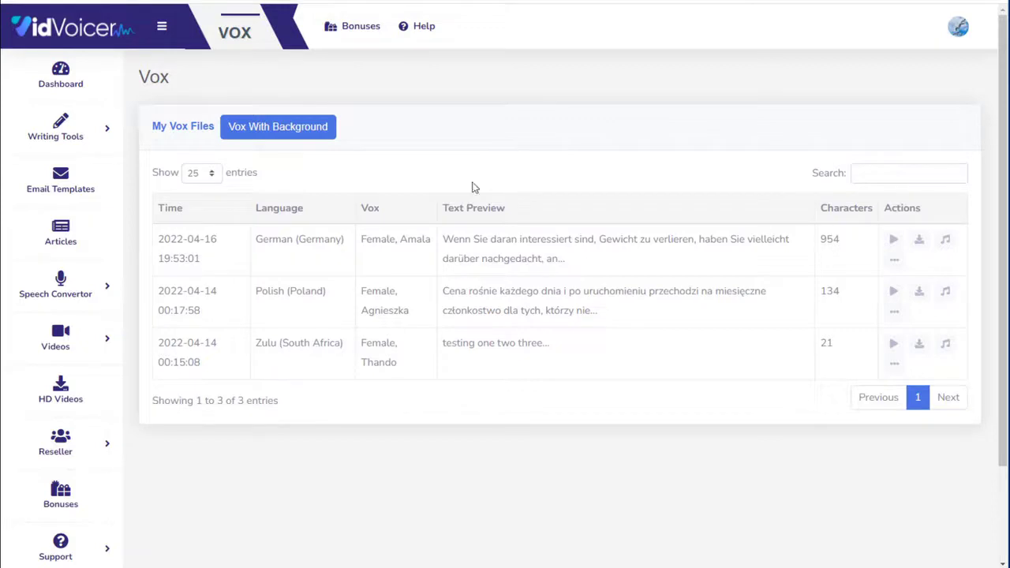
Open Videos > Create Video from the VidVoicer sidebar
{"action": "scroll", "coordinate": [474, 190], "scroll_direction": "down", "scroll_amount": 3}
{"action": "scroll", "coordinate": [476, 246], "scroll_direction": "up", "scroll_amount": 3}
{"action": "left_click", "coordinate": [96, 341]}
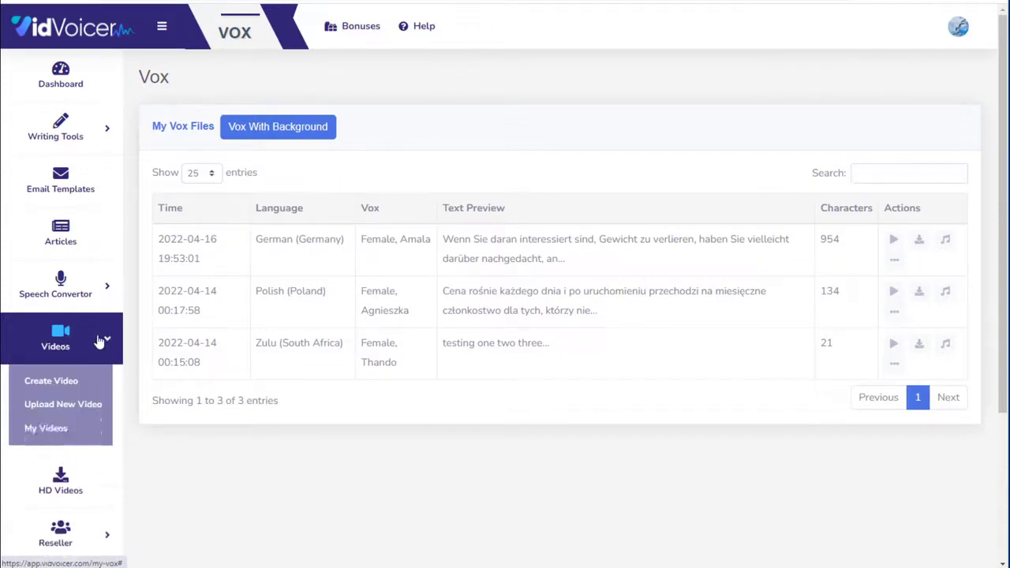
{"action": "left_click", "coordinate": [65, 384]}
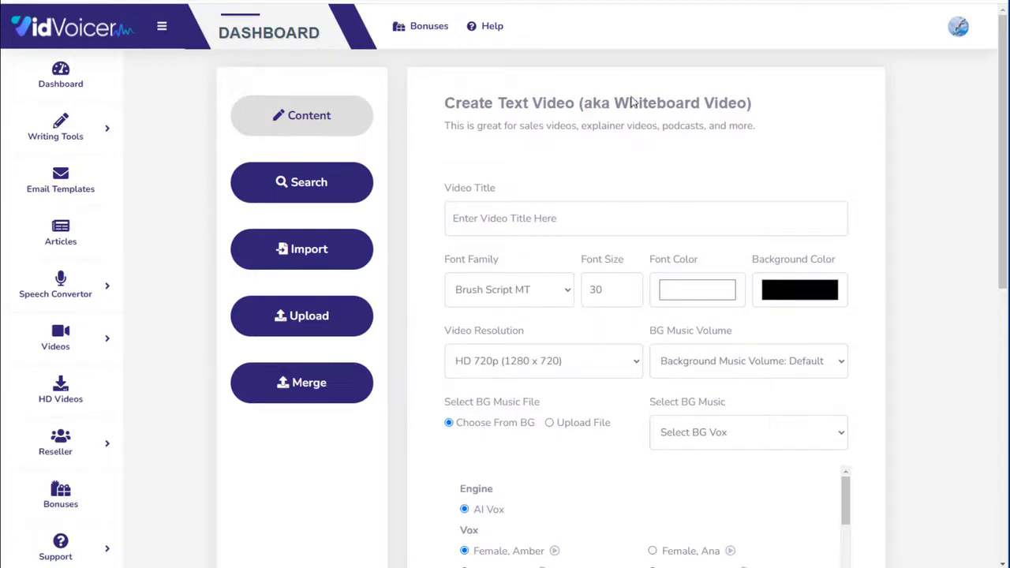
Fetch 20 images from a keyword search for 'weight loss'
{"action": "left_click", "coordinate": [327, 183]}
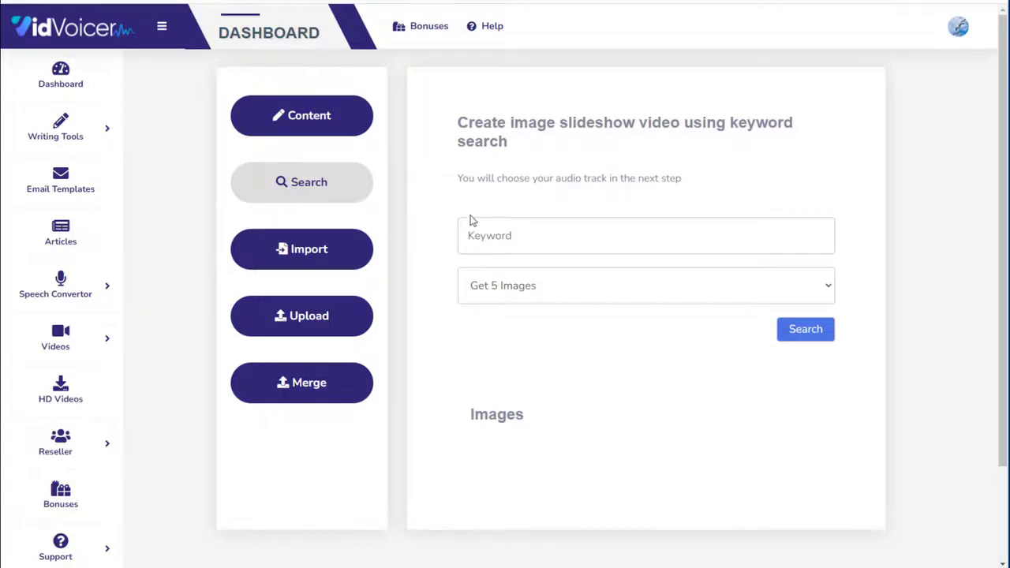
{"action": "scroll", "coordinate": [437, 243], "scroll_direction": "down", "scroll_amount": 2}
{"action": "scroll", "coordinate": [438, 246], "scroll_direction": "up", "scroll_amount": 2}
{"action": "left_click", "coordinate": [499, 235]}
{"action": "type", "text": "weight lo"}
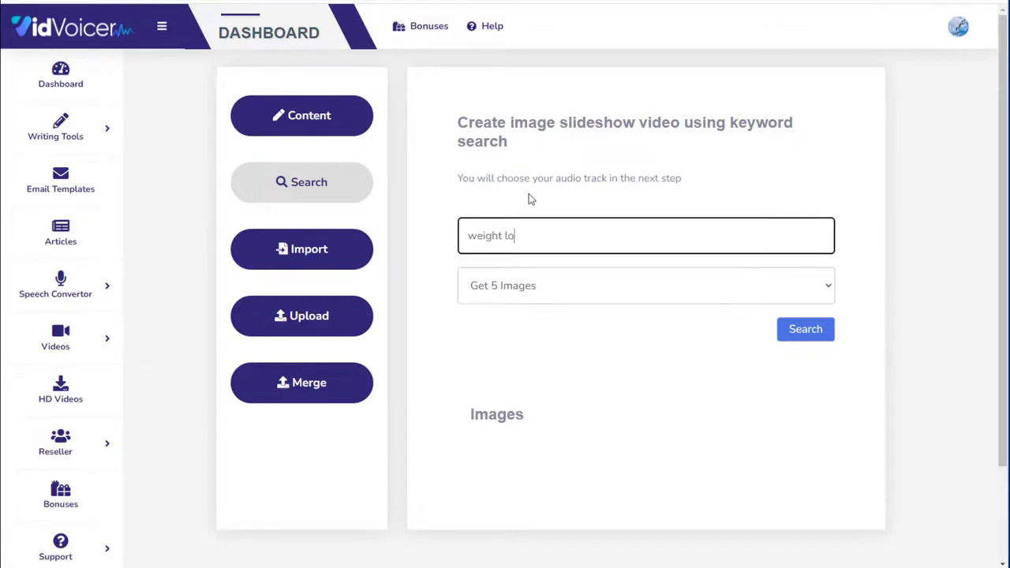
{"action": "type", "text": "ss"}
{"action": "left_click", "coordinate": [561, 280]}
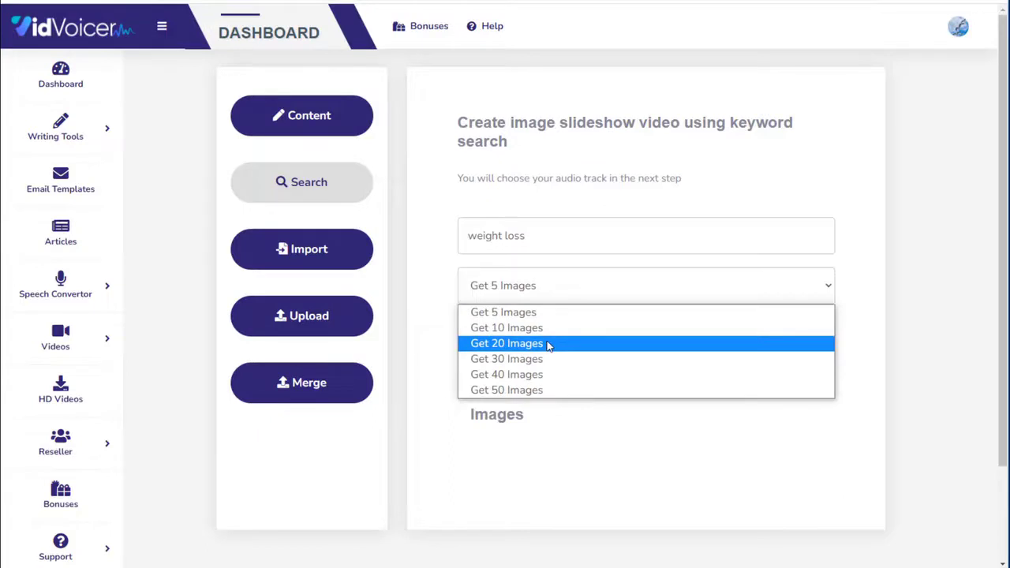
{"action": "left_click", "coordinate": [547, 344]}
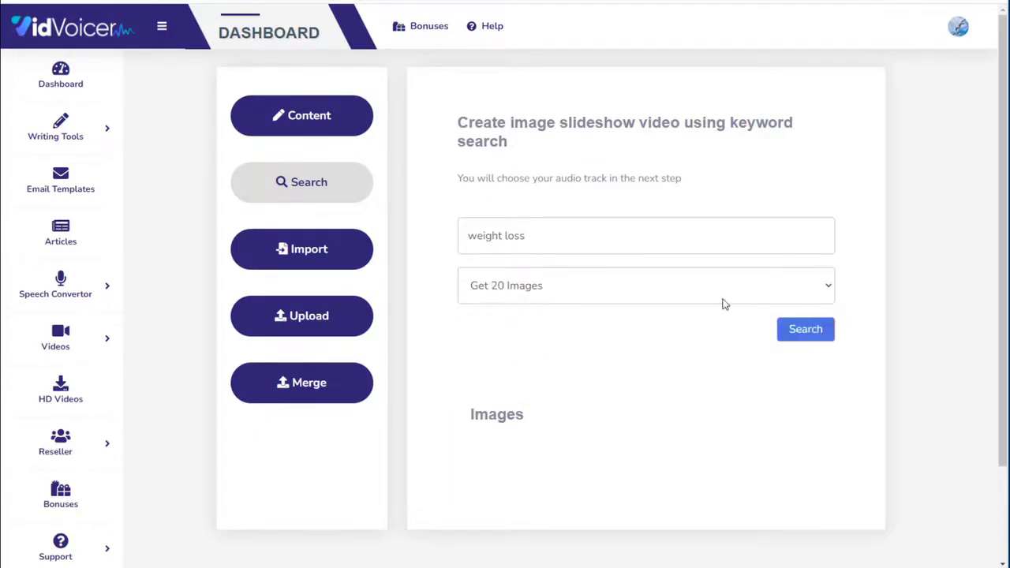
{"action": "left_click", "coordinate": [804, 335]}
Delete three unwanted photos, including the man and the tomato-and-tape images
{"action": "scroll", "coordinate": [805, 336], "scroll_direction": "down", "scroll_amount": 2}
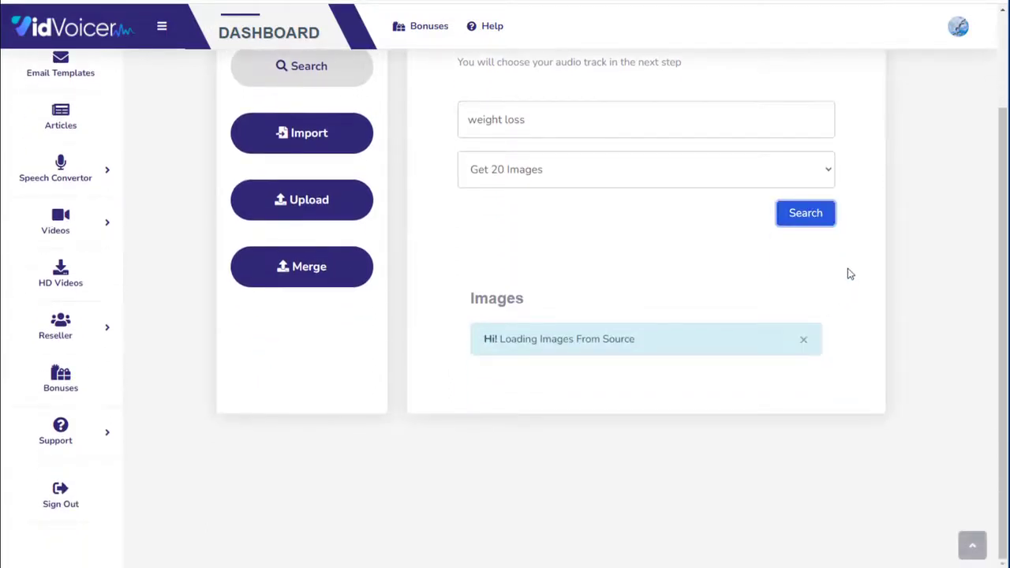
{"action": "scroll", "coordinate": [847, 268], "scroll_direction": "down", "scroll_amount": 4}
{"action": "scroll", "coordinate": [852, 242], "scroll_direction": "up", "scroll_amount": 1}
{"action": "scroll", "coordinate": [844, 273], "scroll_direction": "up", "scroll_amount": 2}
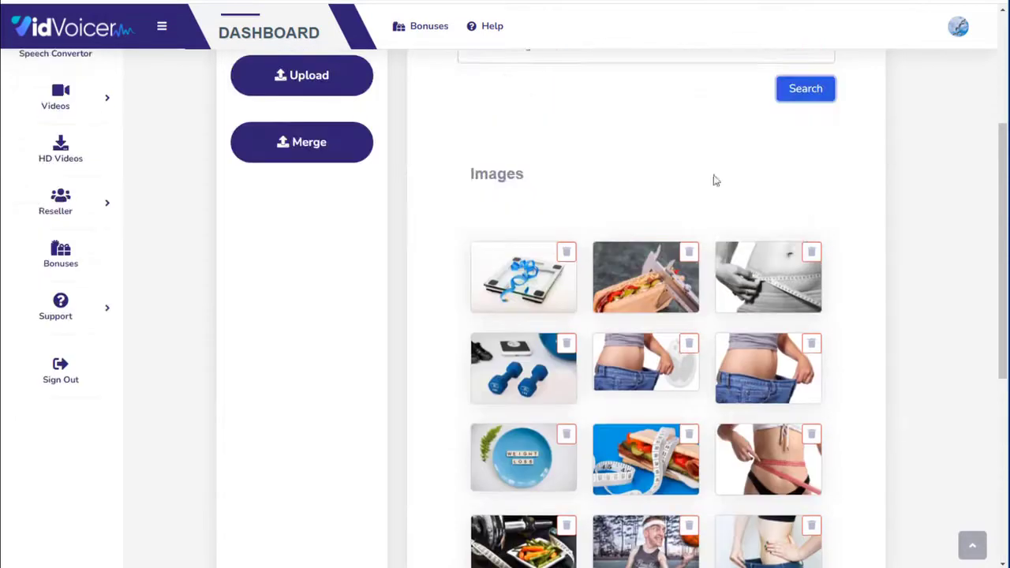
{"action": "scroll", "coordinate": [867, 296], "scroll_direction": "down", "scroll_amount": 1}
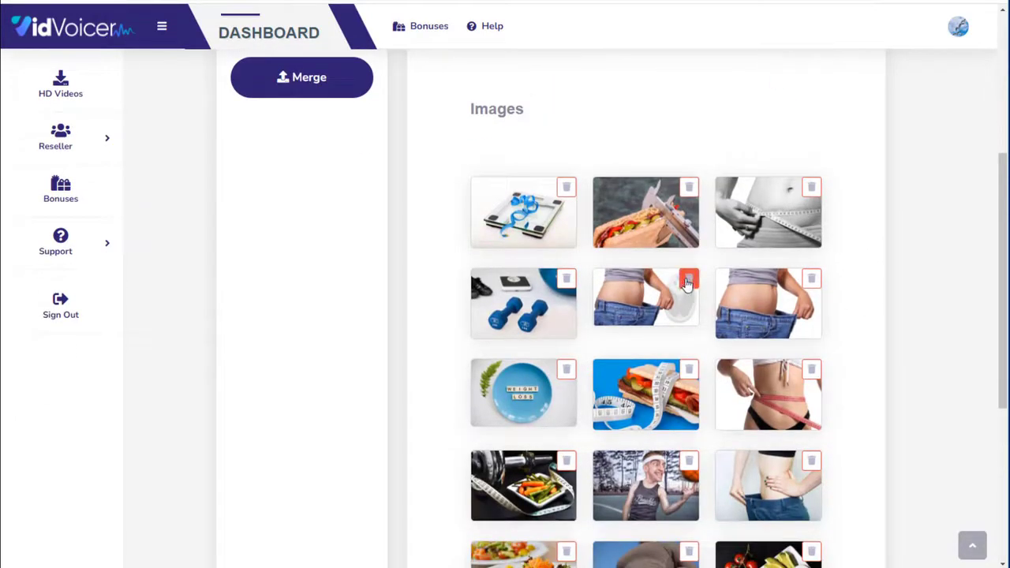
{"action": "left_click", "coordinate": [688, 278]}
{"action": "scroll", "coordinate": [757, 303], "scroll_direction": "down", "scroll_amount": 1}
{"action": "scroll", "coordinate": [710, 292], "scroll_direction": "down", "scroll_amount": 1}
{"action": "scroll", "coordinate": [600, 276], "scroll_direction": "down", "scroll_amount": 1}
{"action": "left_click", "coordinate": [567, 271]}
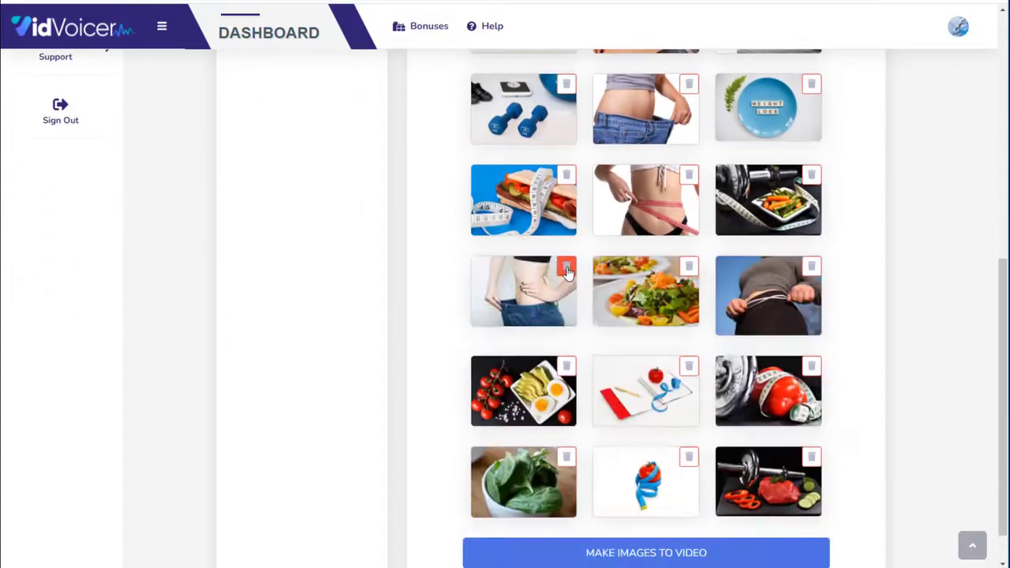
{"action": "left_click", "coordinate": [689, 458]}
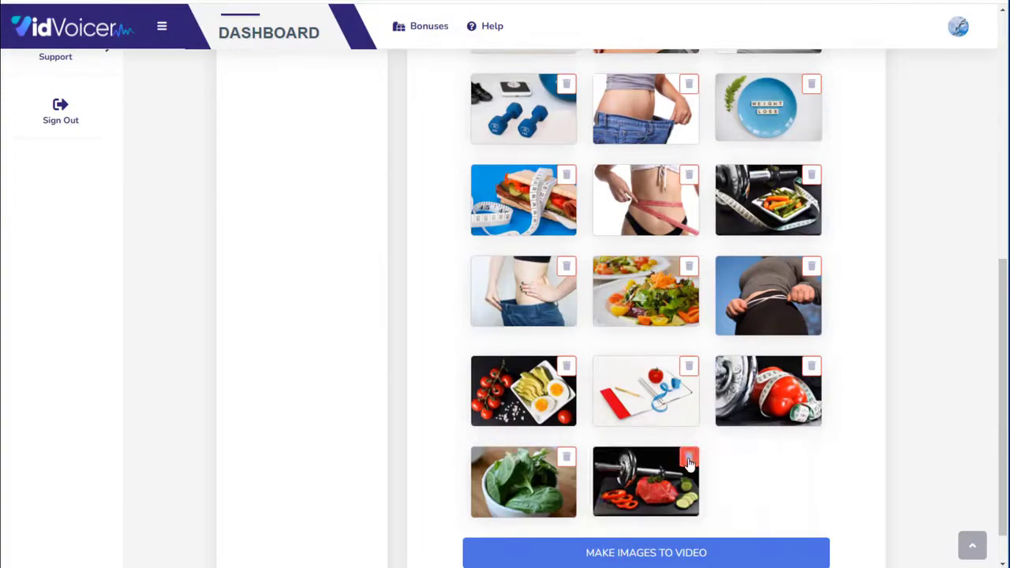
{"action": "scroll", "coordinate": [789, 287], "scroll_direction": "up", "scroll_amount": 2}
{"action": "scroll", "coordinate": [789, 288], "scroll_direction": "up", "scroll_amount": 2}
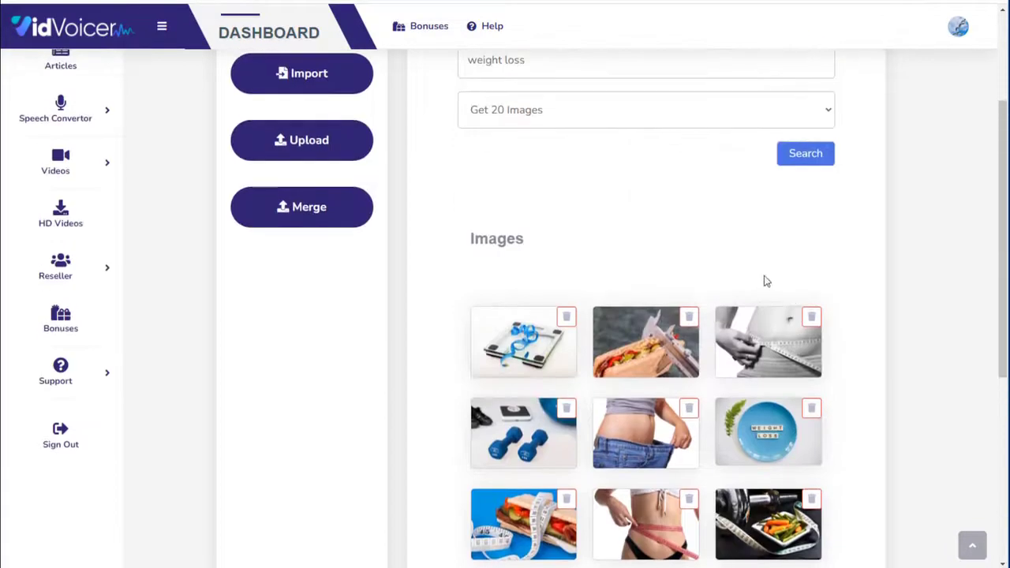
{"action": "scroll", "coordinate": [762, 283], "scroll_direction": "down", "scroll_amount": 5}
{"action": "scroll", "coordinate": [762, 316], "scroll_direction": "up", "scroll_amount": 7}
{"action": "scroll", "coordinate": [753, 324], "scroll_direction": "down", "scroll_amount": 7}
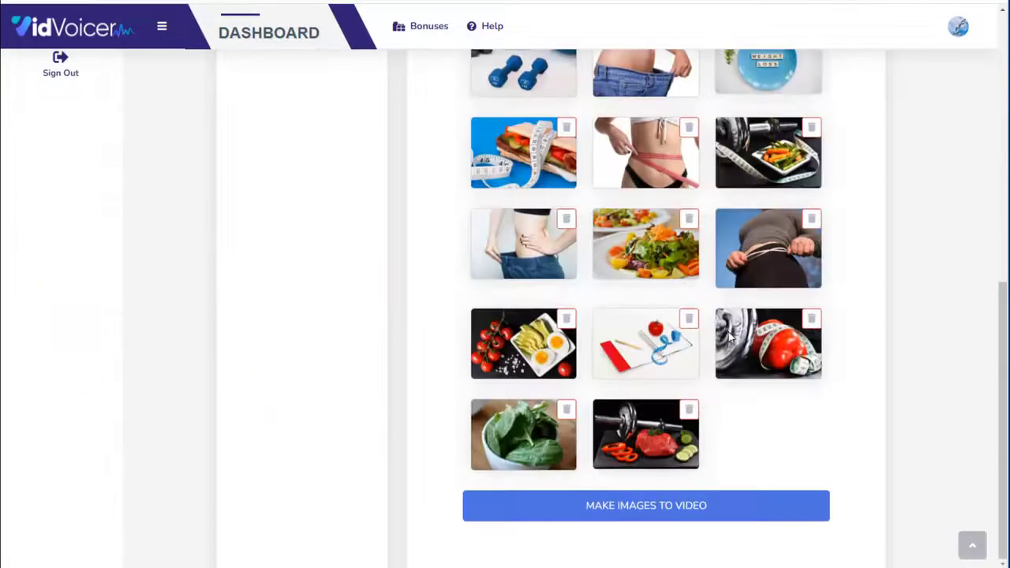
Title the video 'German weight loss promo' at HD 720p with duration 5
{"action": "left_click", "coordinate": [665, 509]}
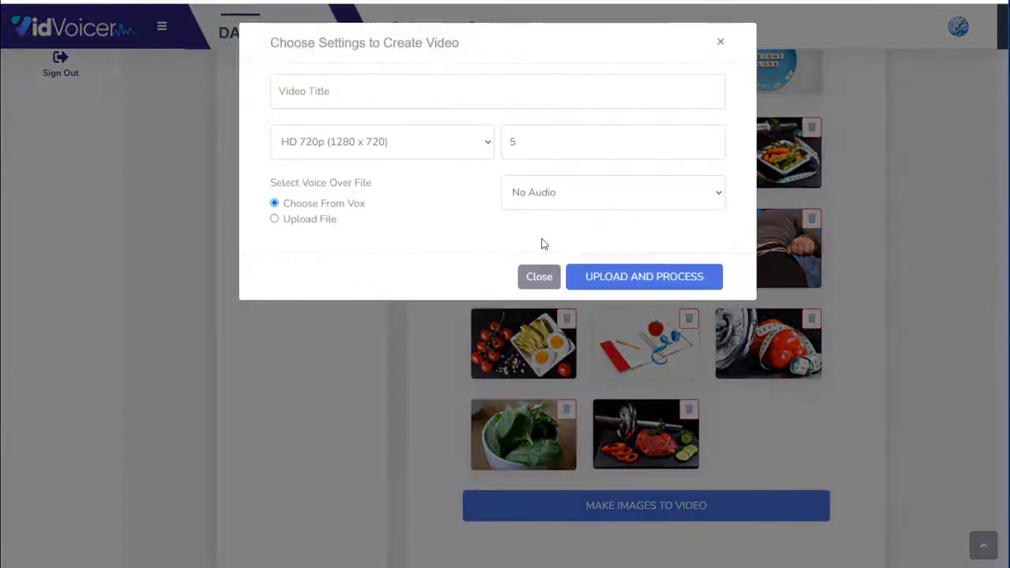
{"action": "left_click", "coordinate": [357, 94]}
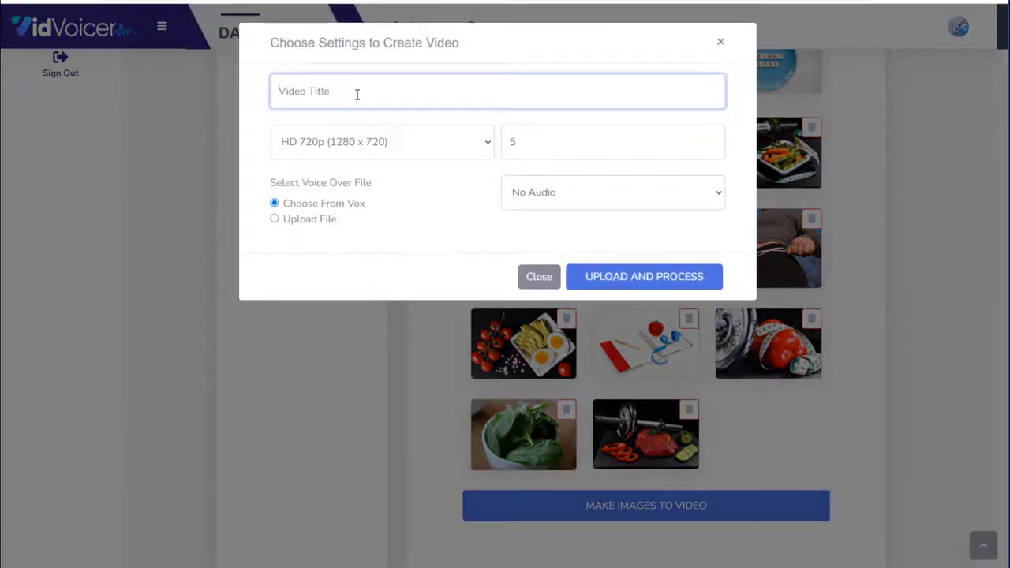
{"action": "type", "text": "German weight"}
{"action": "type", "text": " loss promo"}
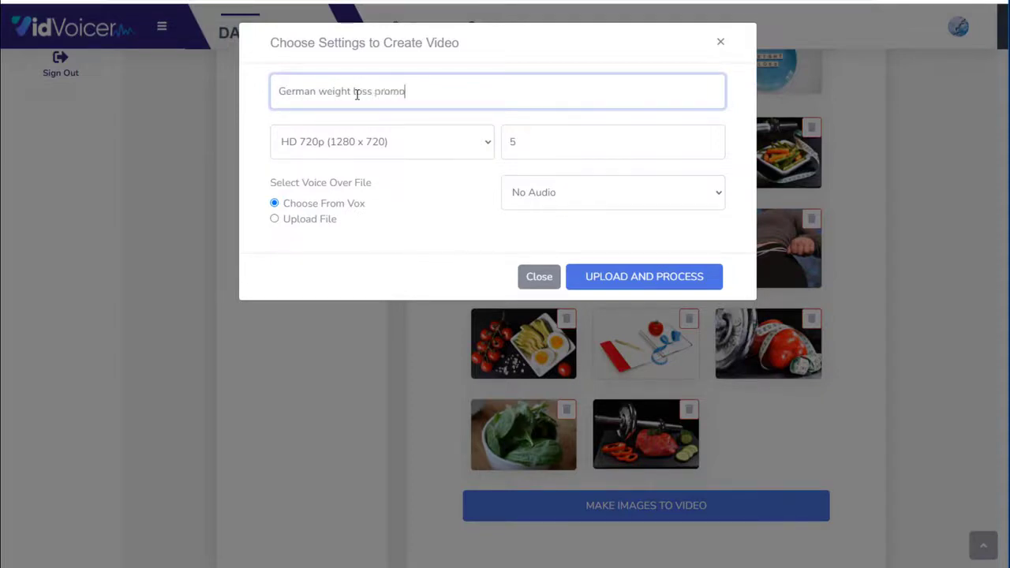
{"action": "left_click", "coordinate": [418, 142]}
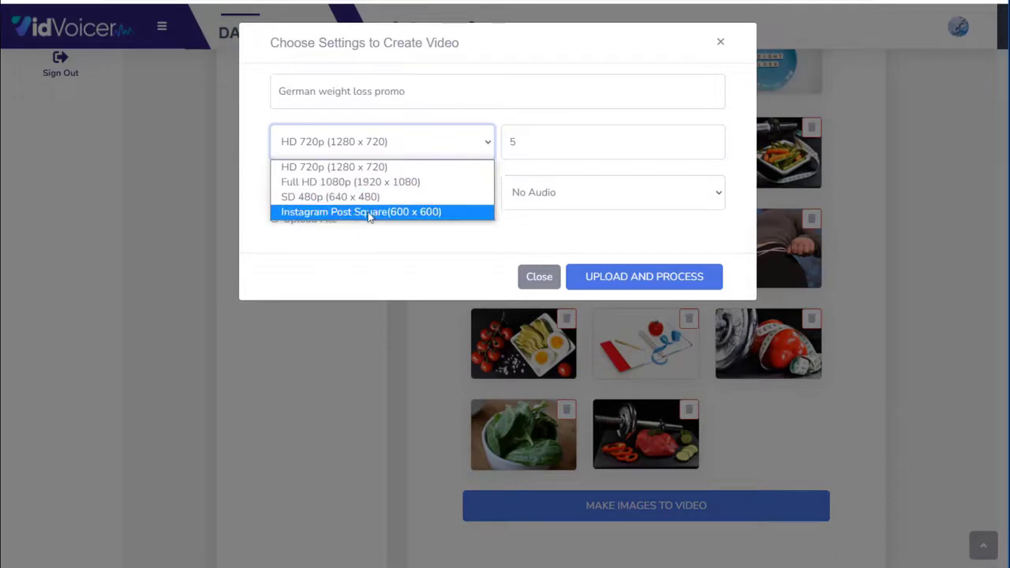
{"action": "left_click", "coordinate": [381, 149]}
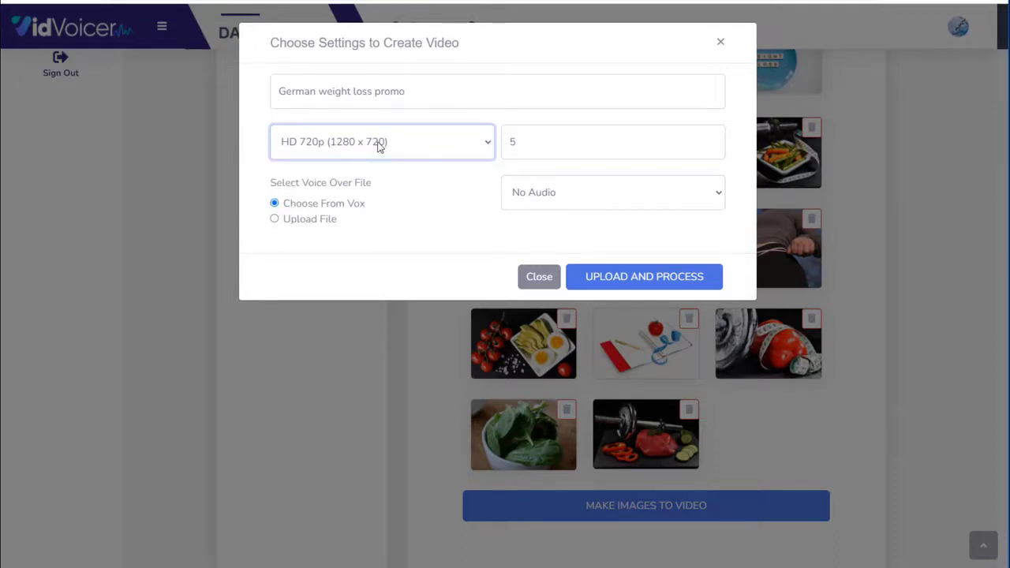
{"action": "left_click", "coordinate": [330, 135]}
{"action": "left_click", "coordinate": [331, 141]}
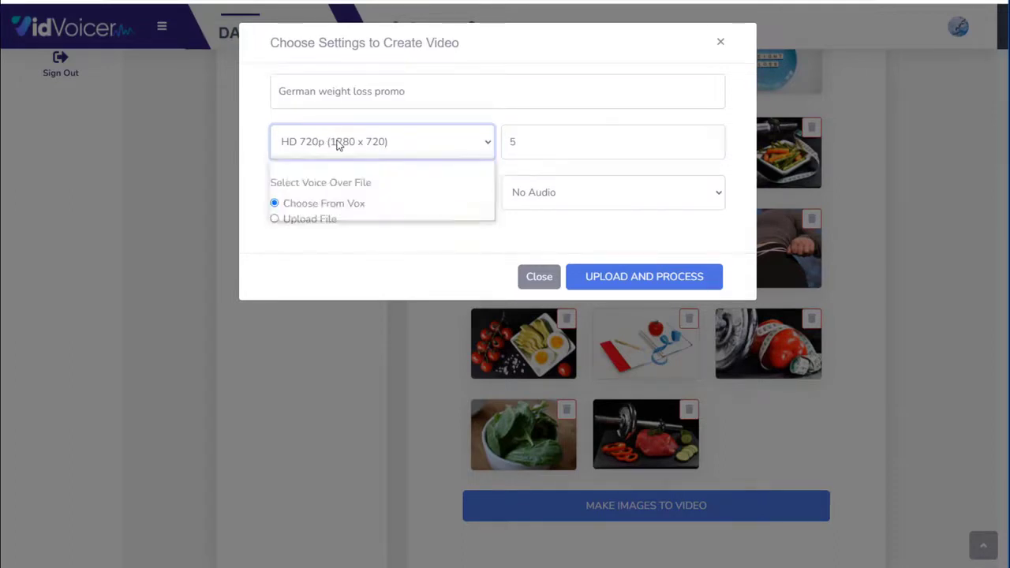
{"action": "double_click", "coordinate": [514, 141]}
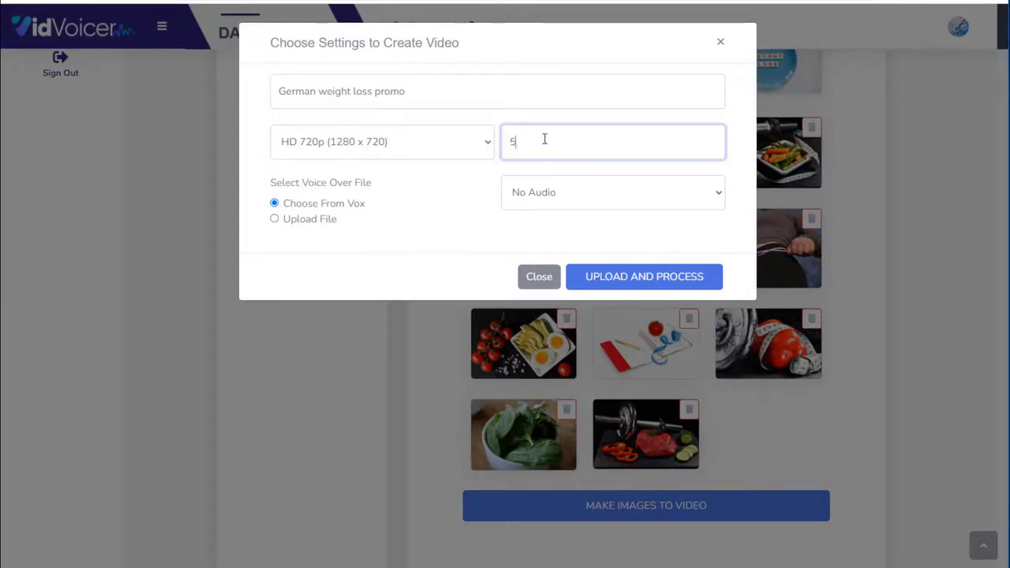
{"action": "type", "text": "5"}
Choose the 'German weight loss' voiceover and upload and process the video
{"action": "left_click", "coordinate": [556, 191]}
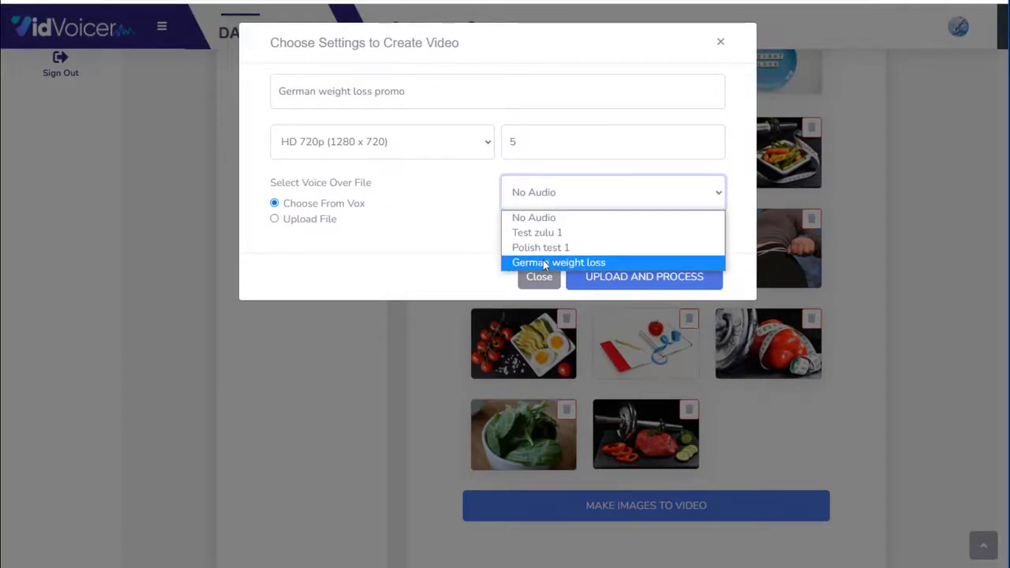
{"action": "left_click", "coordinate": [544, 262]}
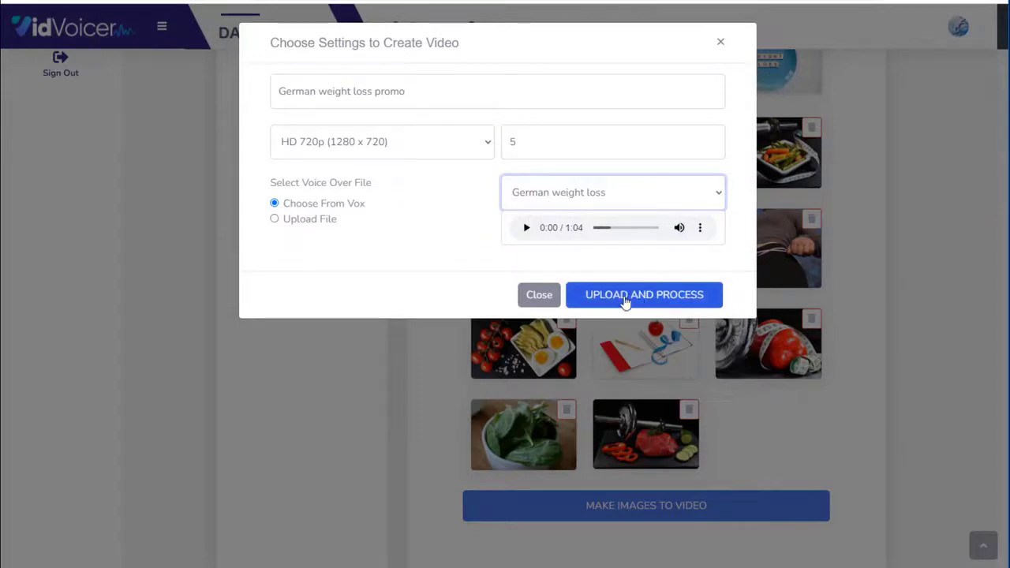
{"action": "left_click", "coordinate": [636, 297]}
{"action": "left_click", "coordinate": [636, 296]}
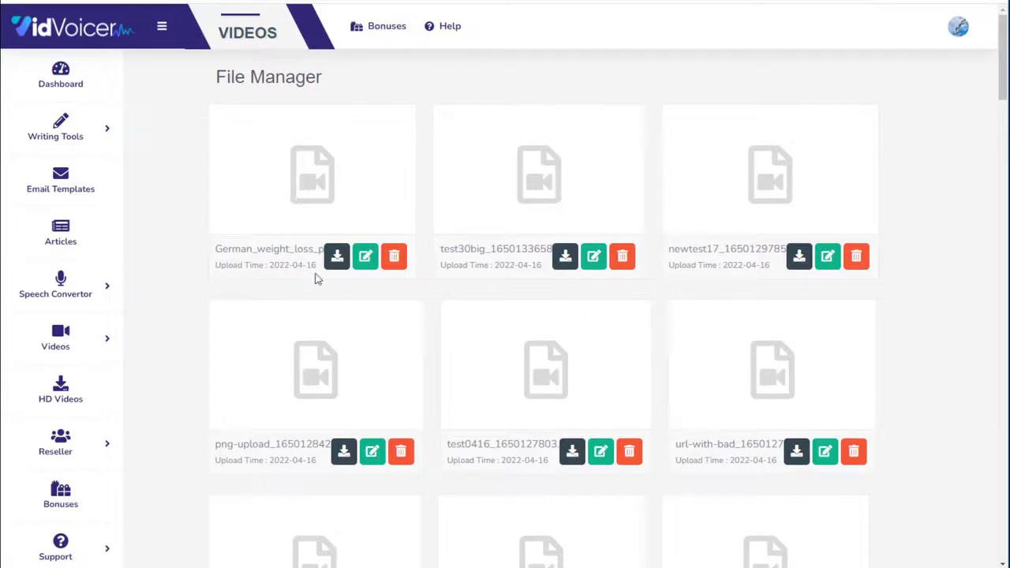
Preview the German weight-loss video, download it as an MP4, then preview it again
{"action": "left_click", "coordinate": [365, 257]}
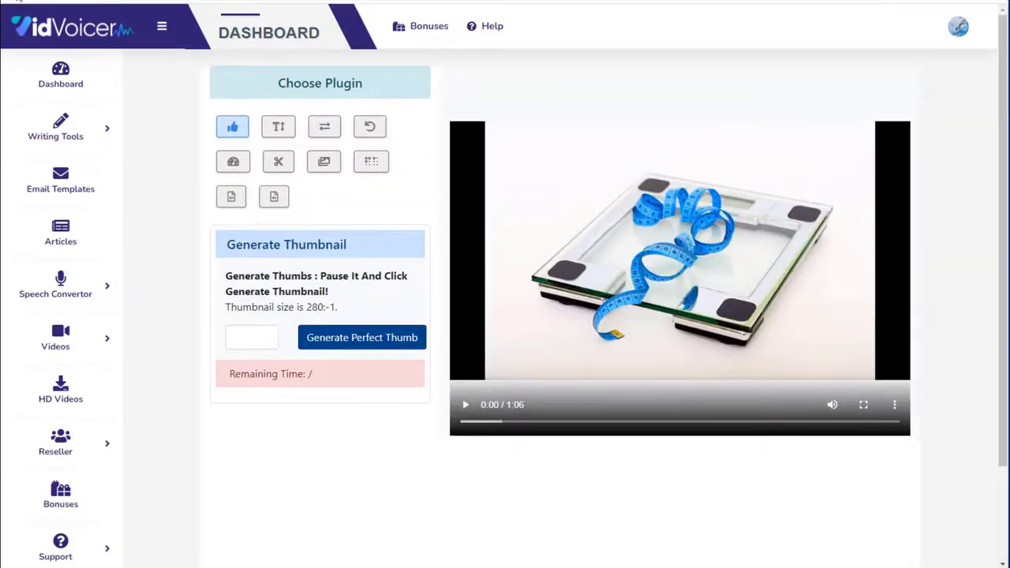
{"action": "key", "text": "alt+Left"}
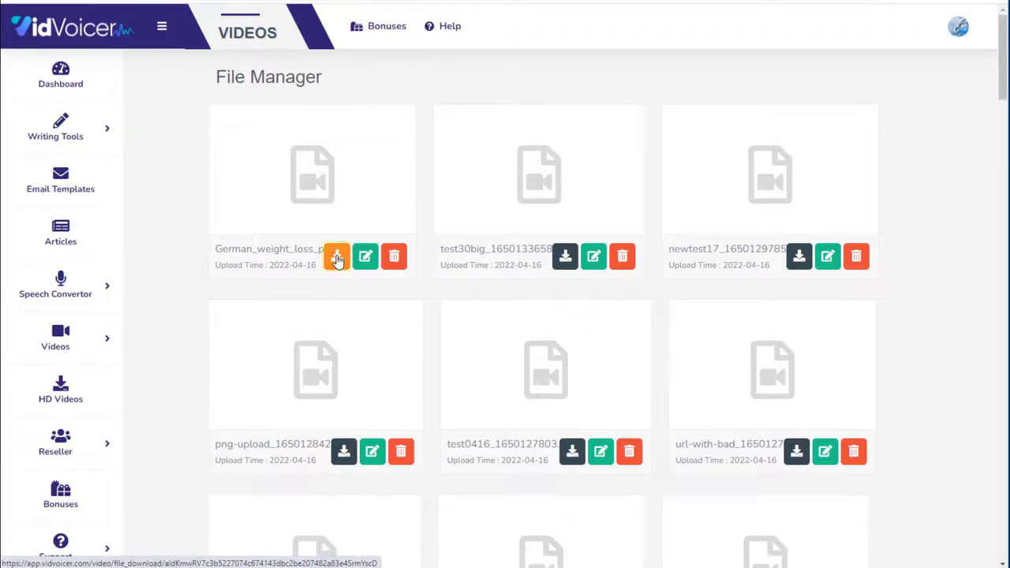
{"action": "left_click", "coordinate": [336, 259]}
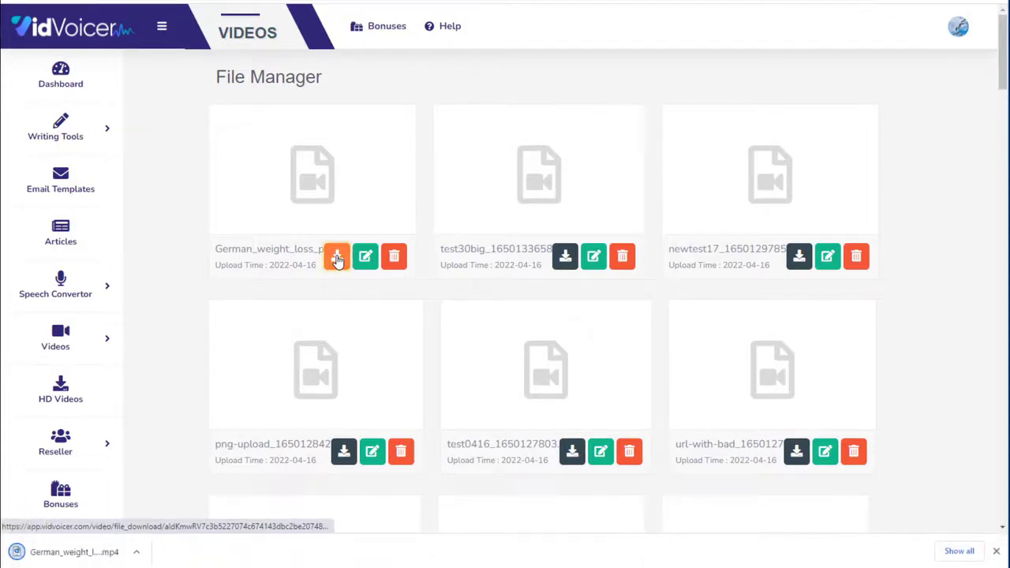
{"action": "left_click", "coordinate": [365, 258]}
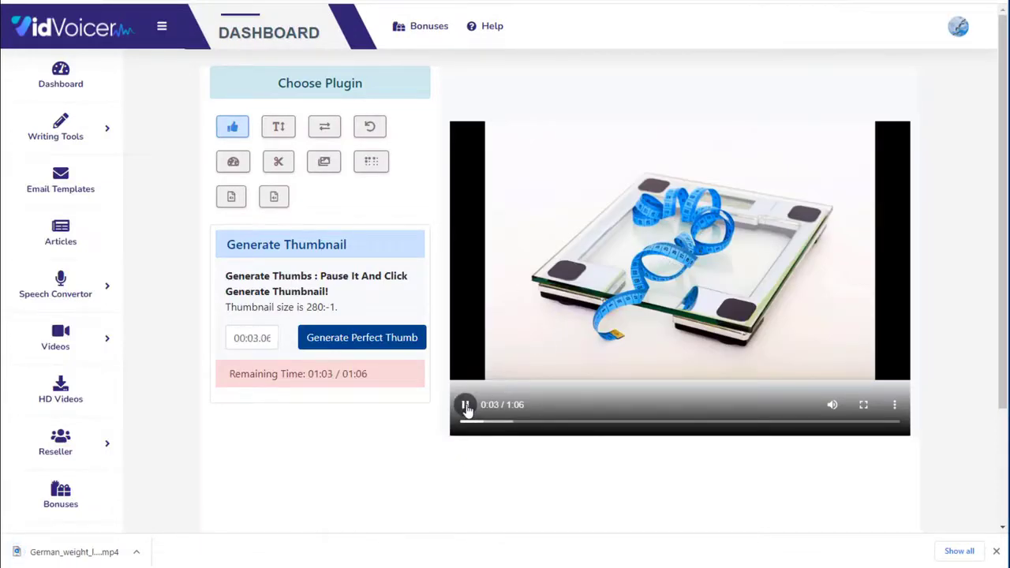
{"action": "left_click", "coordinate": [466, 405]}
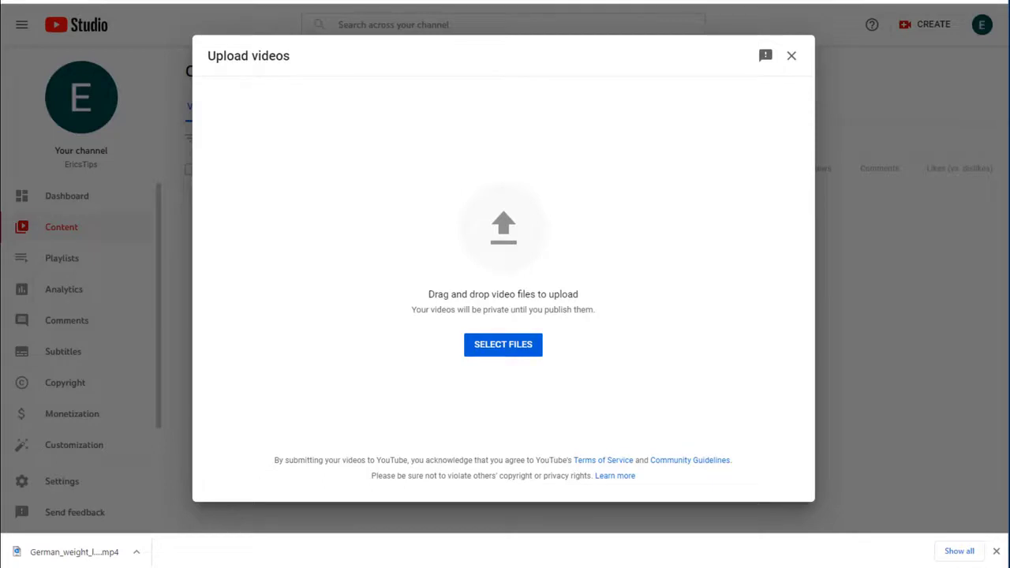
Upload the downloaded promo MP4 from the download bar into YouTube Studio's upload area
{"action": "left_click_drag", "start_coordinate": [74, 551], "coordinate": [514, 252]}
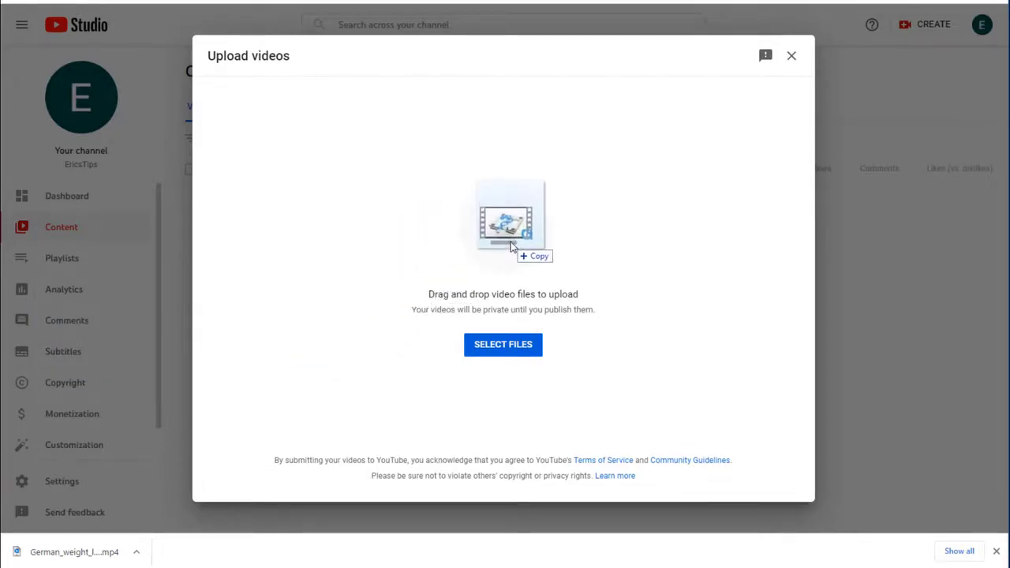
{"action": "left_click_drag", "start_coordinate": [515, 252], "coordinate": [511, 247]}
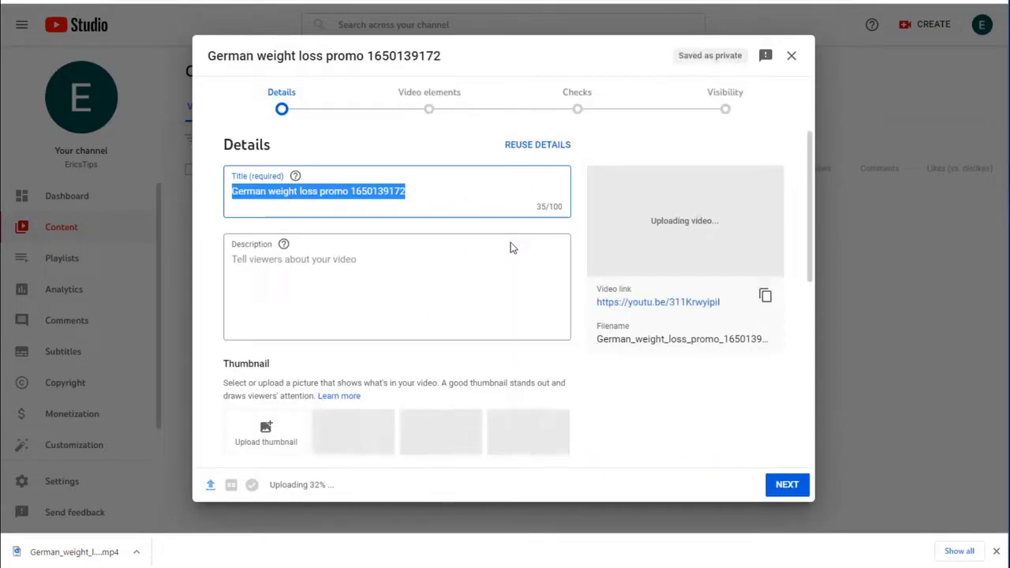
{"action": "left_click", "coordinate": [414, 192]}
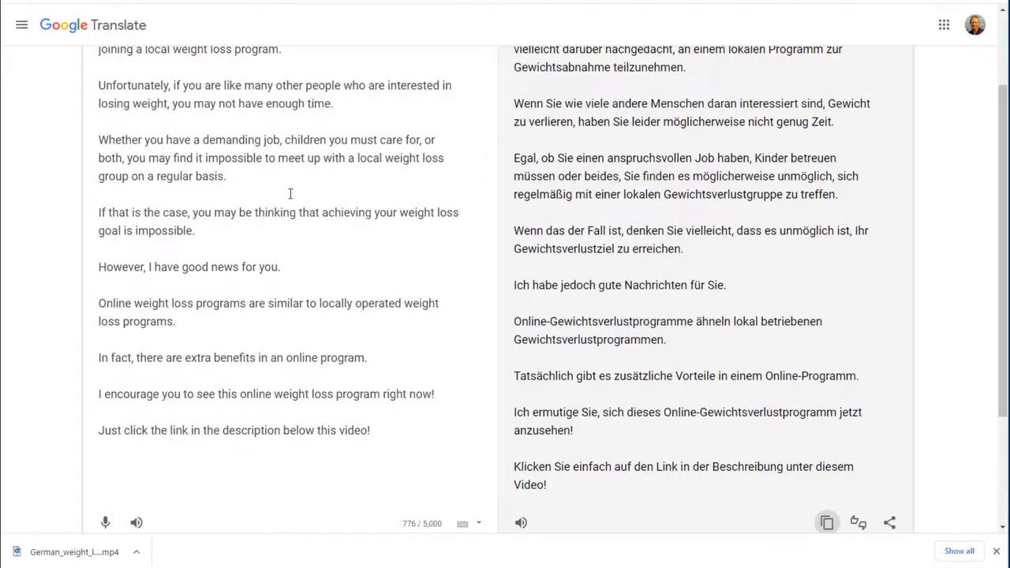
Translate 'How to lose weight' to German and copy 'Wie man Gewicht verliert'
{"action": "scroll", "coordinate": [290, 193], "scroll_direction": "up", "scroll_amount": 3}
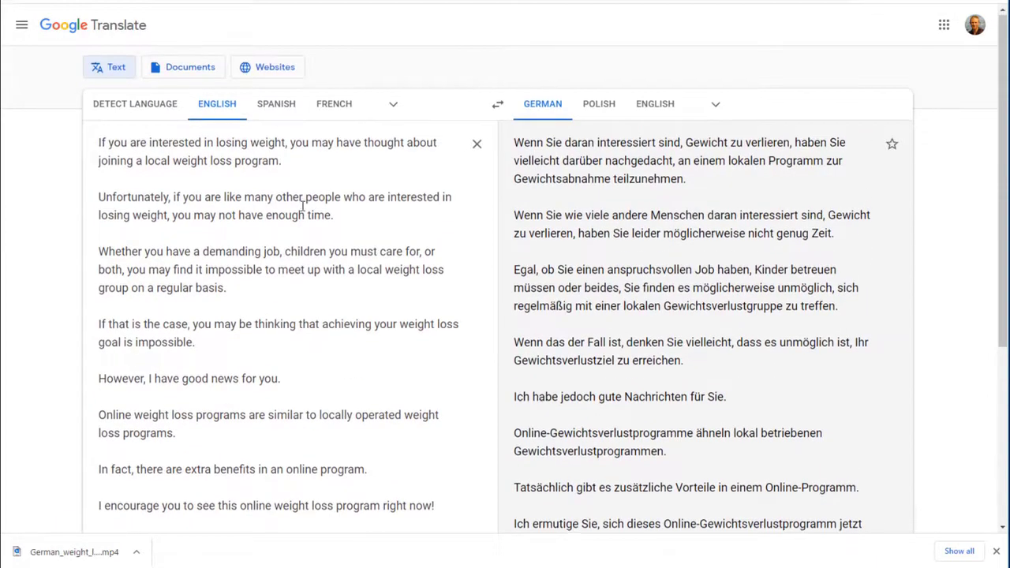
{"action": "scroll", "coordinate": [302, 207], "scroll_direction": "down", "scroll_amount": 5}
{"action": "scroll", "coordinate": [302, 207], "scroll_direction": "up", "scroll_amount": 5}
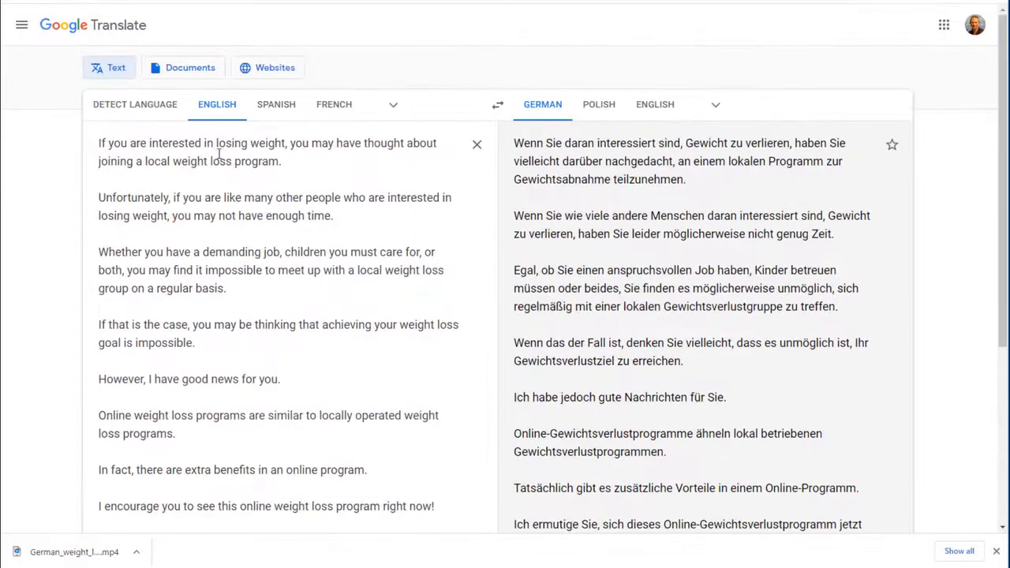
{"action": "key", "text": "ctrl+a"}
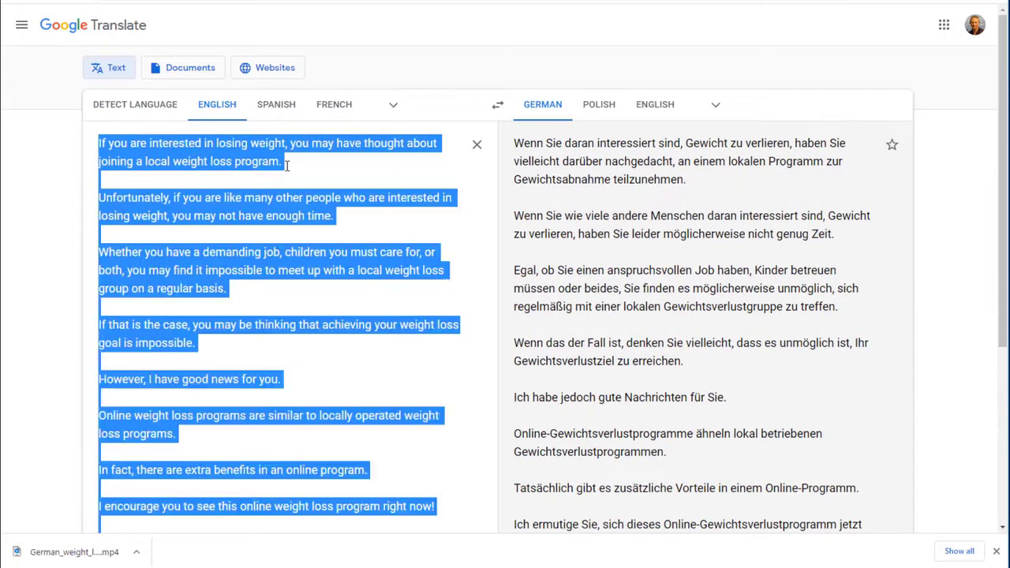
{"action": "type", "text": "How to los"}
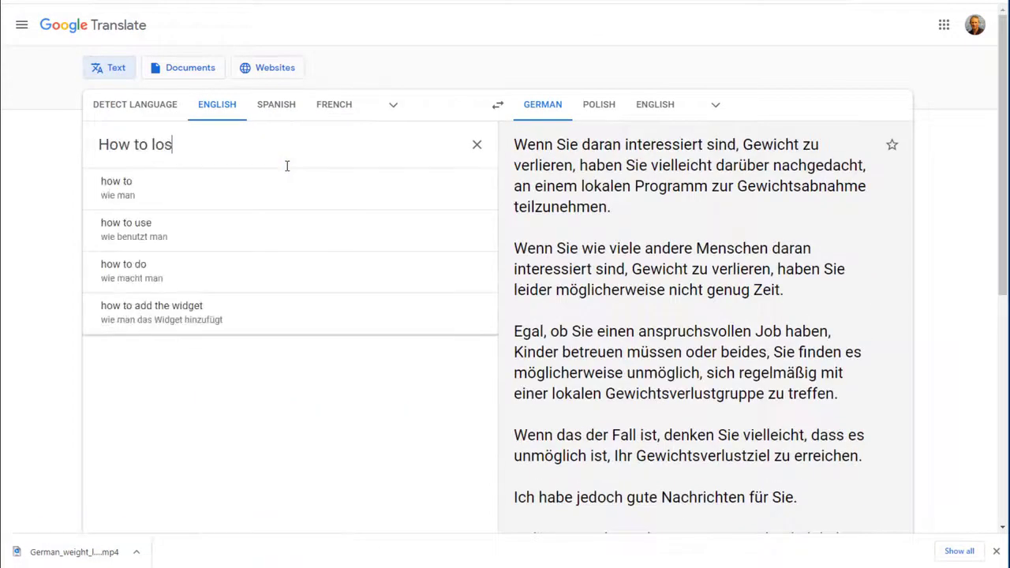
{"action": "type", "text": "e weight"}
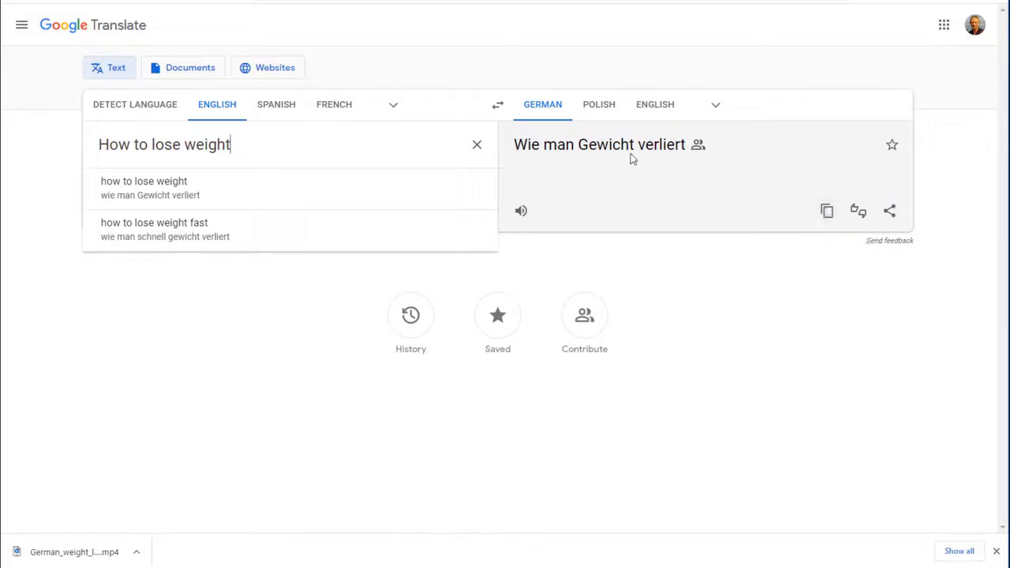
{"action": "left_click", "coordinate": [826, 211]}
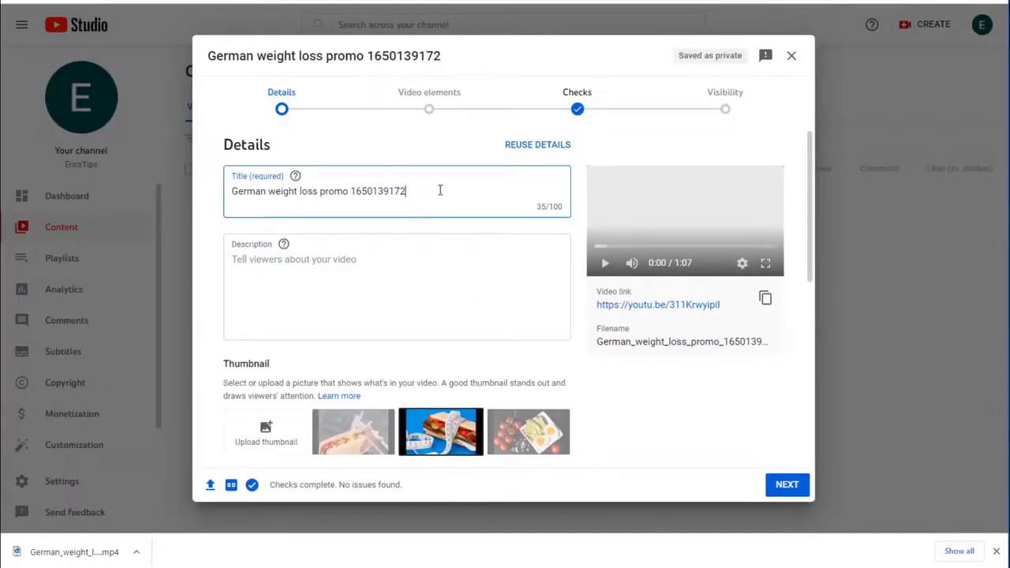
Replace the numbered draft title with the pasted 'Wie man Gewicht verliert'
{"action": "left_click_drag", "start_coordinate": [438, 190], "coordinate": [209, 204]}
{"action": "key", "text": "ctrl+v"}
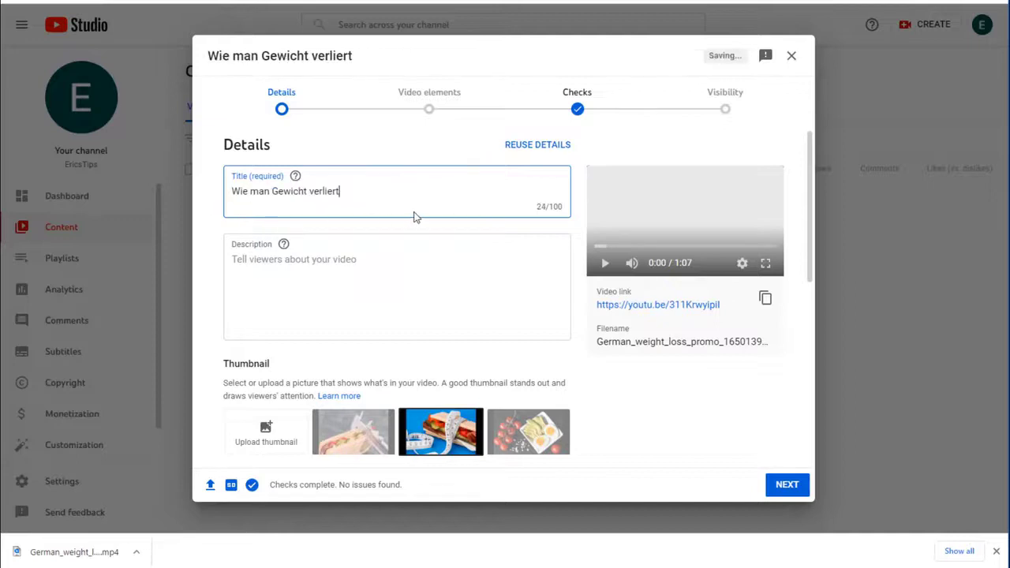
{"action": "left_click", "coordinate": [303, 273]}
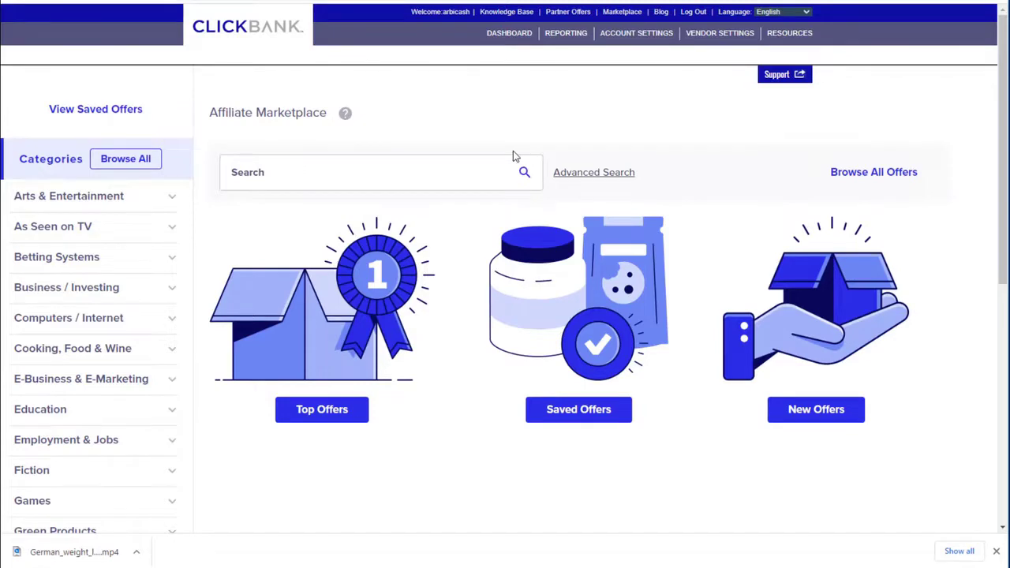
Narrow the marketplace to the Health & Fitness > Diets & Weight Loss category
{"action": "scroll", "coordinate": [169, 213], "scroll_direction": "down", "scroll_amount": 3}
{"action": "scroll", "coordinate": [172, 214], "scroll_direction": "up", "scroll_amount": 3}
{"action": "scroll", "coordinate": [168, 210], "scroll_direction": "down", "scroll_amount": 2}
{"action": "scroll", "coordinate": [162, 215], "scroll_direction": "down", "scroll_amount": 2}
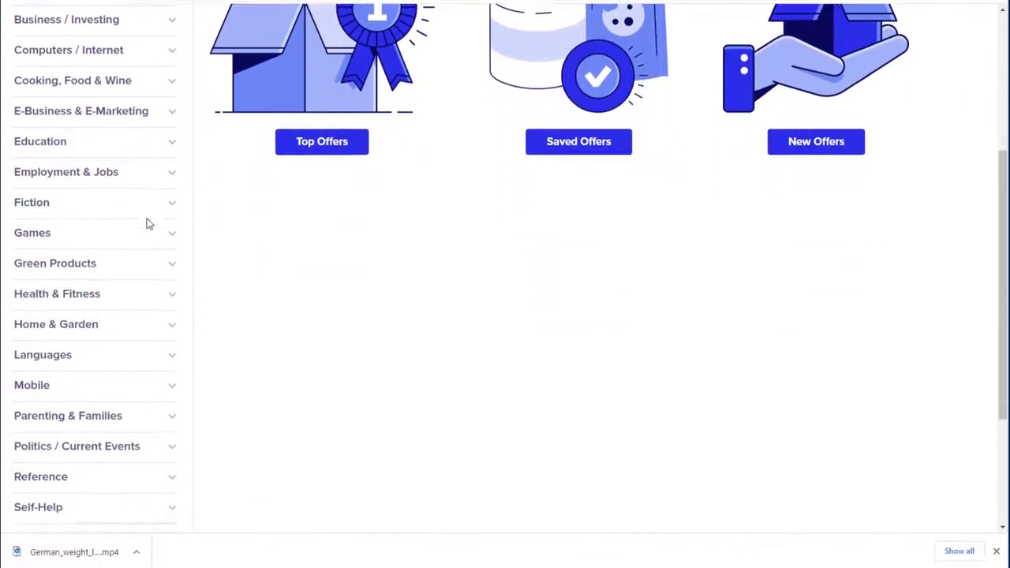
{"action": "scroll", "coordinate": [126, 205], "scroll_direction": "down", "scroll_amount": 1}
{"action": "left_click", "coordinate": [101, 184]}
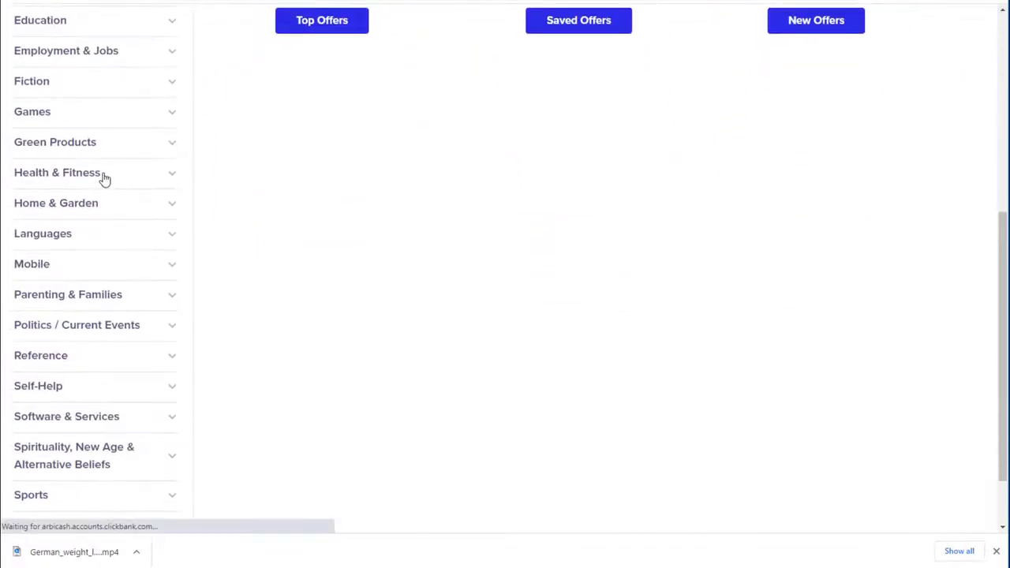
{"action": "left_click", "coordinate": [171, 178]}
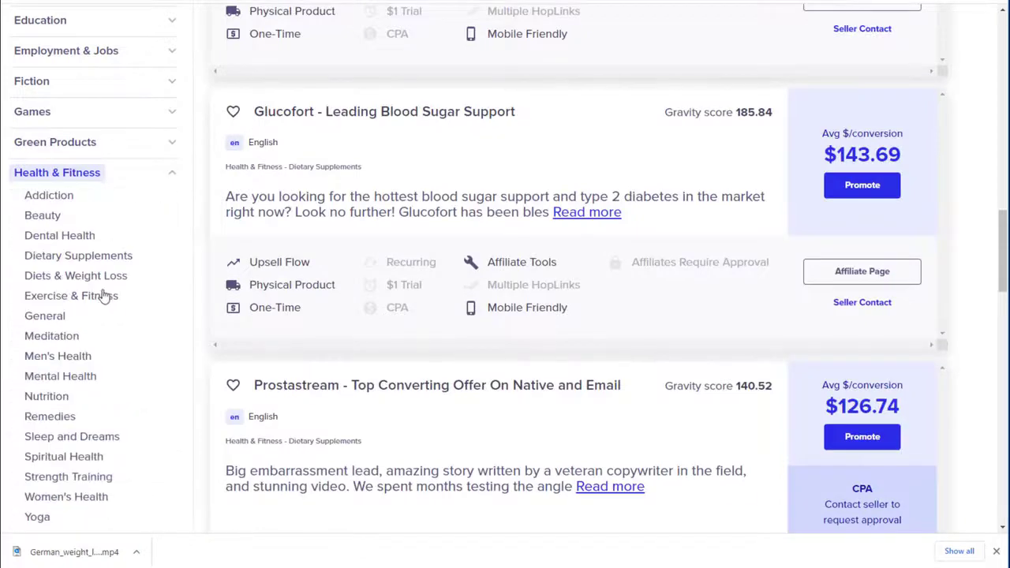
{"action": "left_click", "coordinate": [70, 276]}
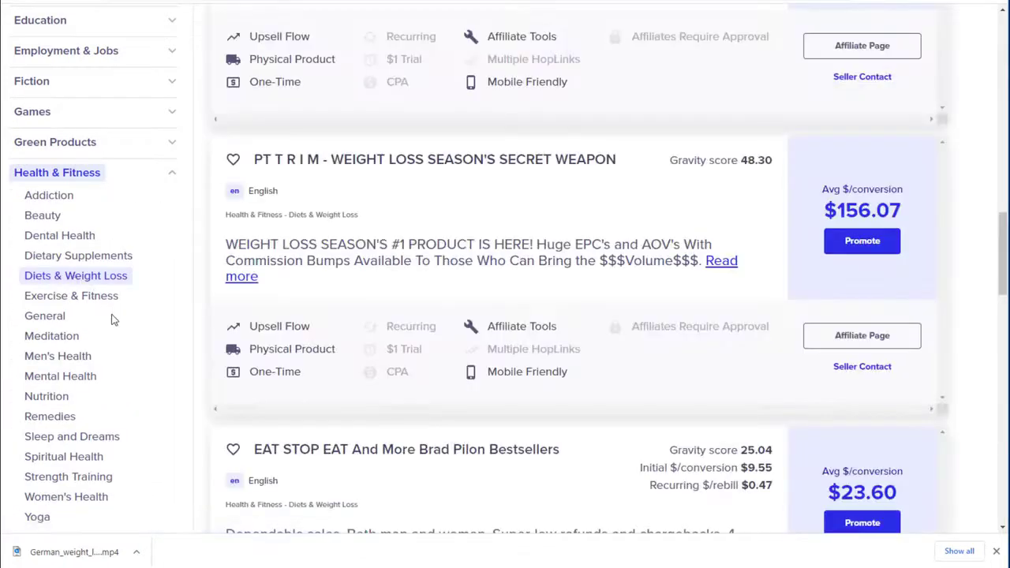
Filter the offers to German language, leaving 6 results like German Neuro Slimmer
{"action": "scroll", "coordinate": [126, 332], "scroll_direction": "up", "scroll_amount": 4}
{"action": "scroll", "coordinate": [132, 344], "scroll_direction": "up", "scroll_amount": 2}
{"action": "scroll", "coordinate": [134, 342], "scroll_direction": "up", "scroll_amount": 3}
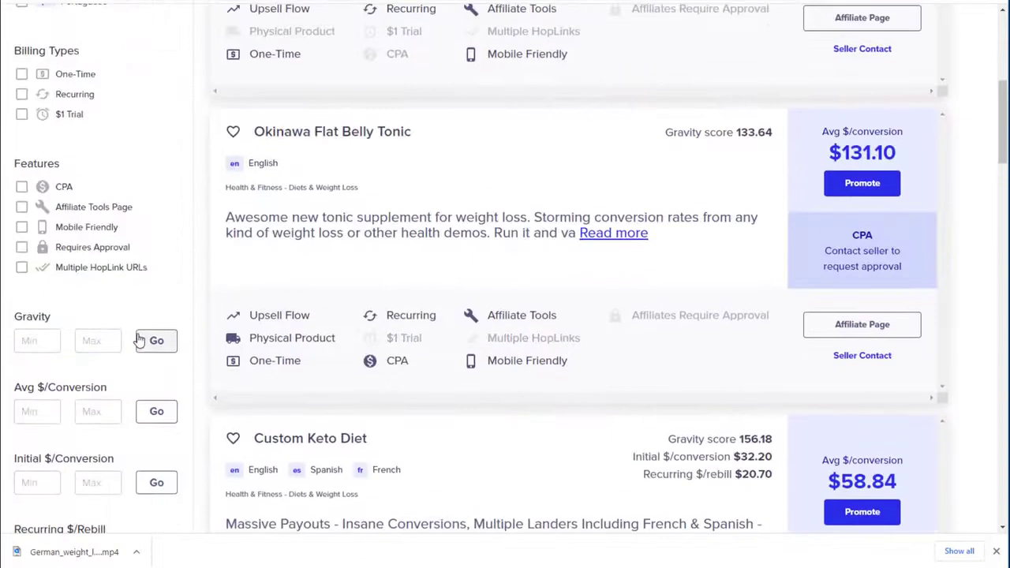
{"action": "scroll", "coordinate": [139, 319], "scroll_direction": "up", "scroll_amount": 2}
{"action": "scroll", "coordinate": [138, 260], "scroll_direction": "up", "scroll_amount": 3}
{"action": "scroll", "coordinate": [139, 255], "scroll_direction": "down", "scroll_amount": 1}
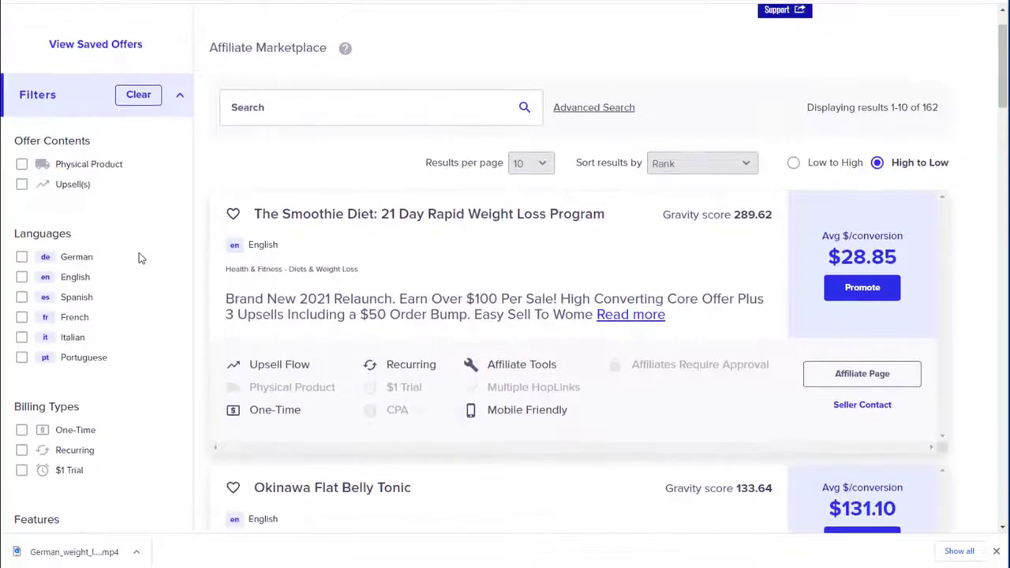
{"action": "scroll", "coordinate": [139, 252], "scroll_direction": "down", "scroll_amount": 1}
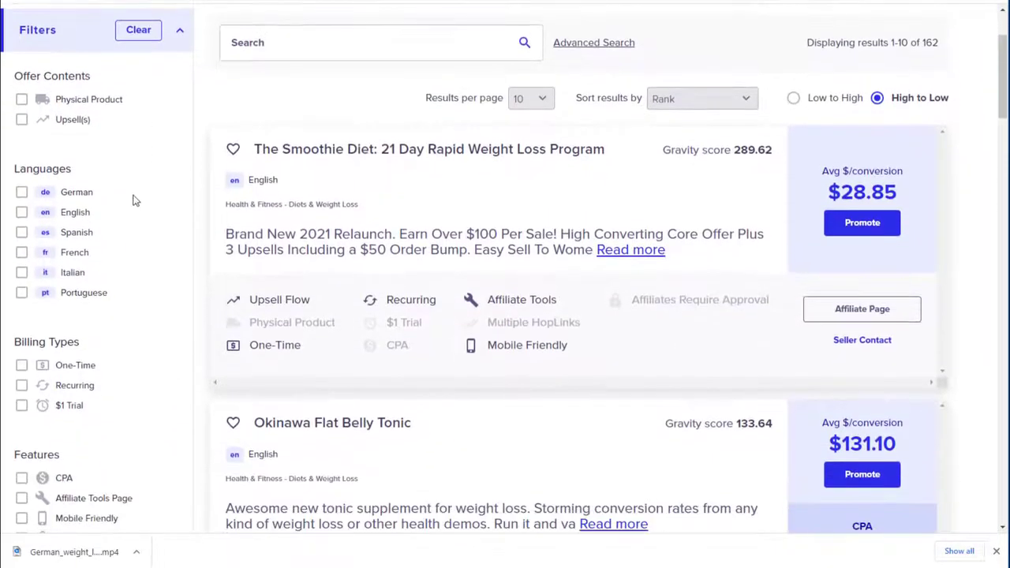
{"action": "left_click", "coordinate": [22, 193]}
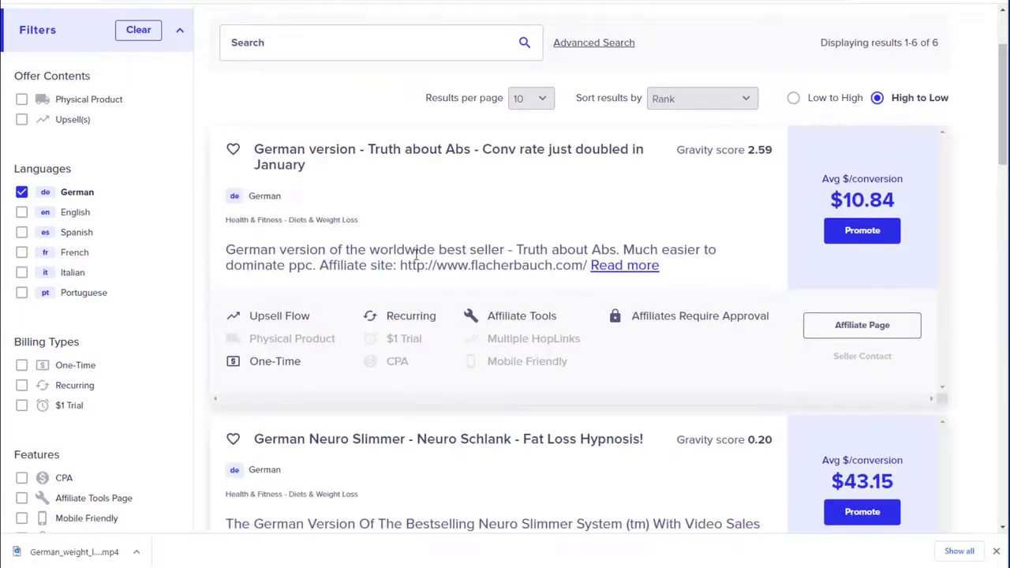
{"action": "scroll", "coordinate": [379, 205], "scroll_direction": "down", "scroll_amount": 3}
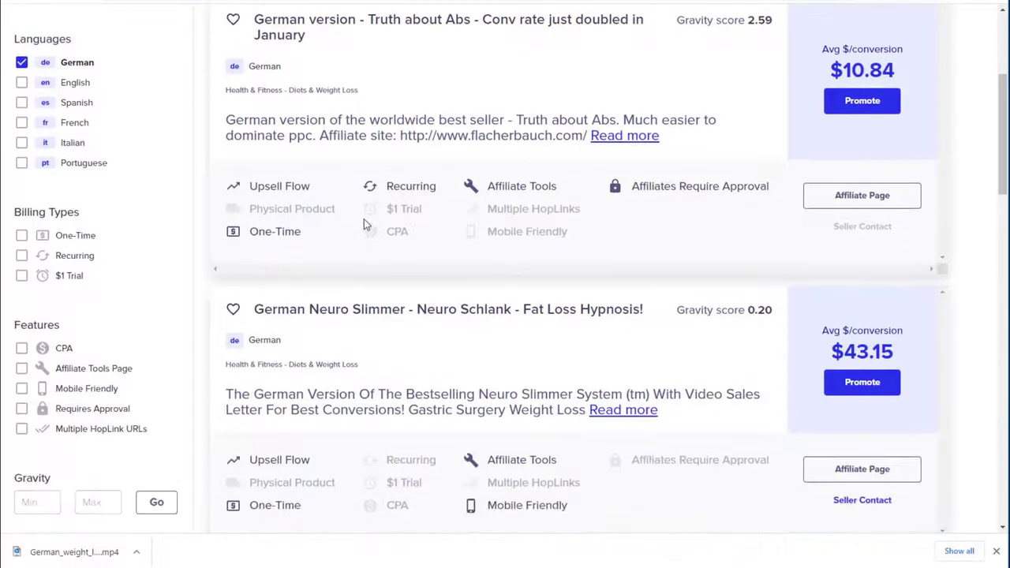
{"action": "scroll", "coordinate": [356, 235], "scroll_direction": "down", "scroll_amount": 3}
{"action": "scroll", "coordinate": [371, 264], "scroll_direction": "up", "scroll_amount": 3}
{"action": "scroll", "coordinate": [373, 264], "scroll_direction": "up", "scroll_amount": 1}
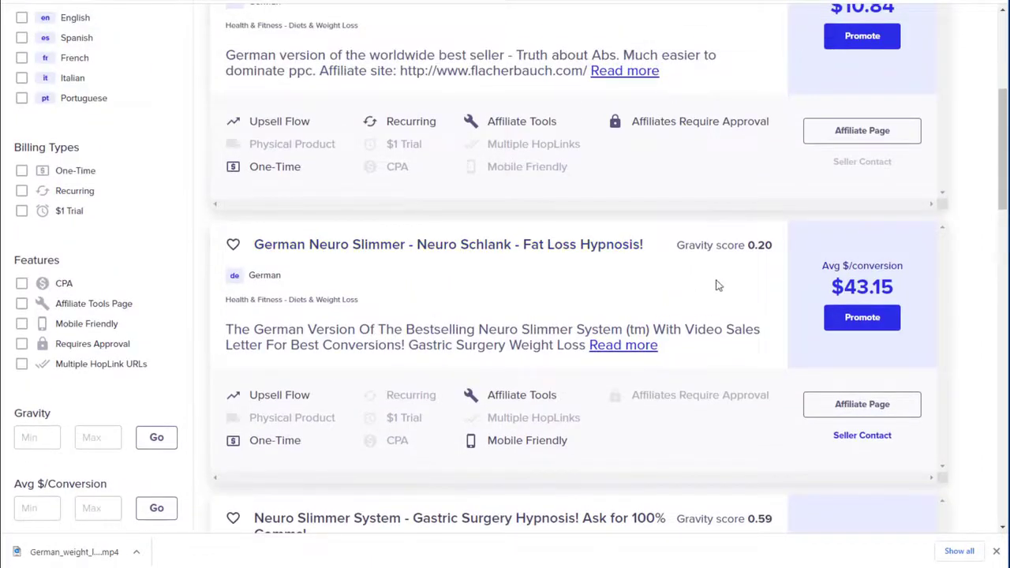
Start promoting German Neuro Slimmer and enter tracking ID yt-g1
{"action": "left_click", "coordinate": [860, 320]}
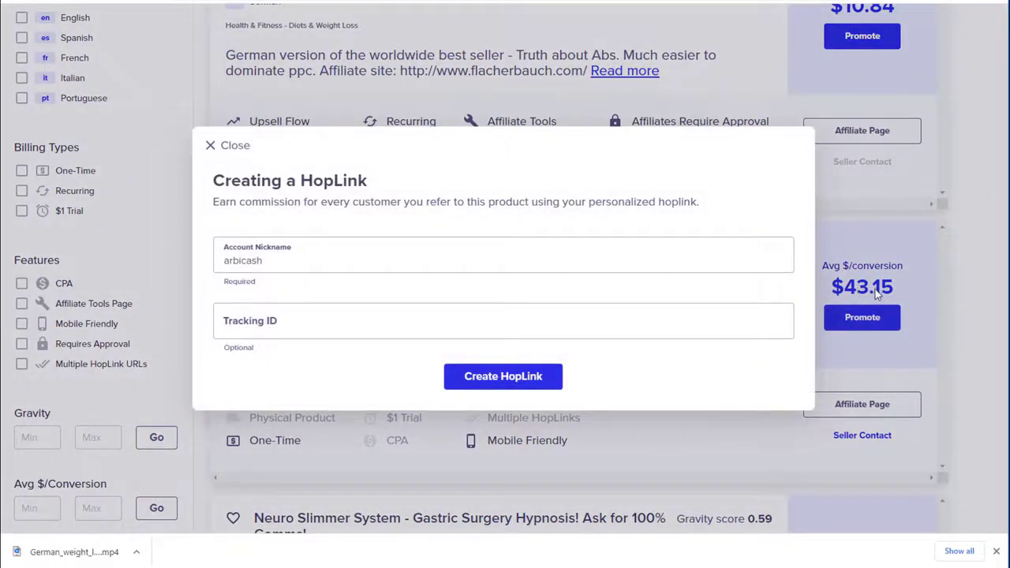
{"action": "left_click", "coordinate": [389, 269]}
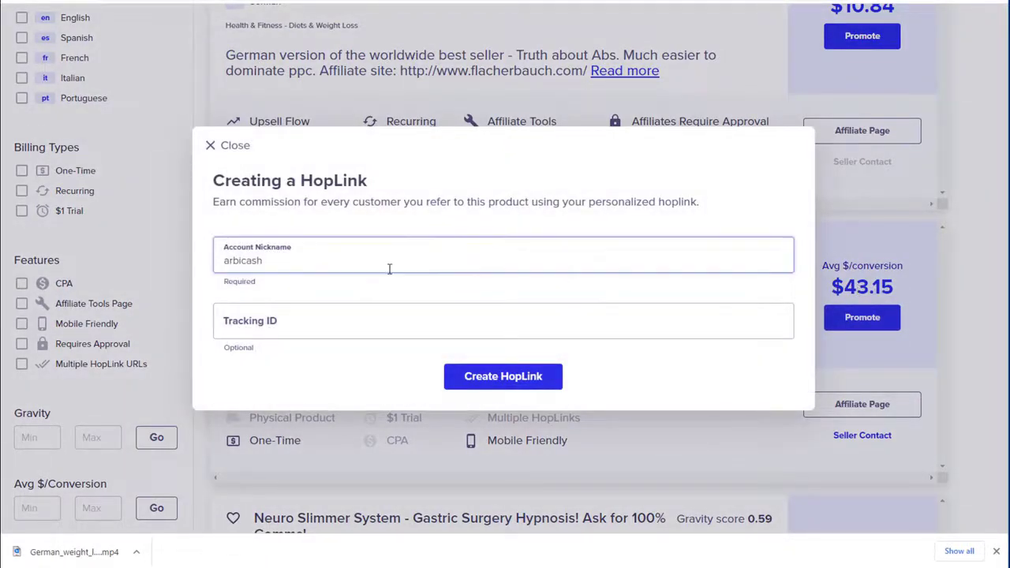
{"action": "left_click", "coordinate": [325, 320]}
{"action": "type", "text": "yt-g1"}
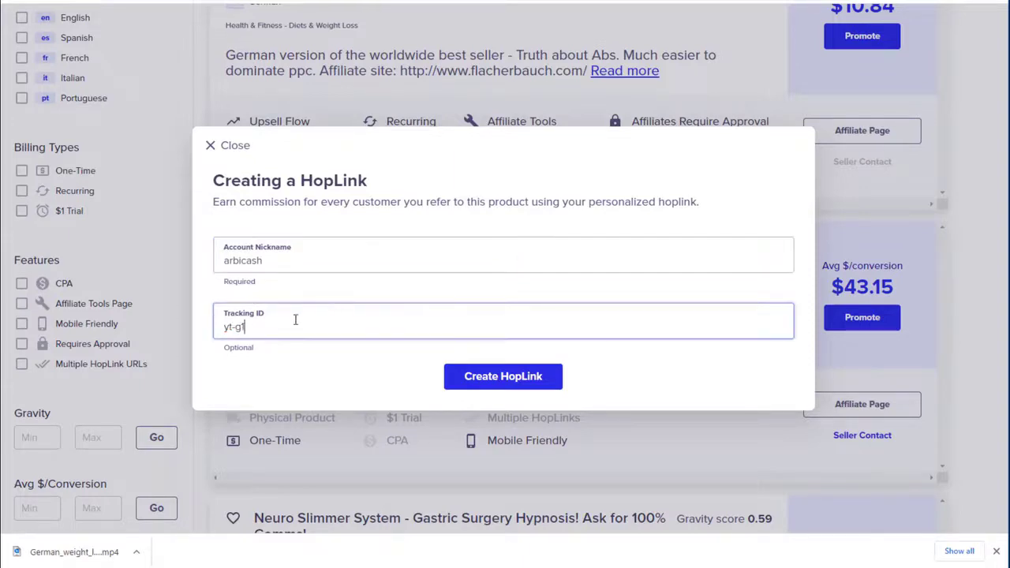
{"action": "triple_click", "coordinate": [253, 328]}
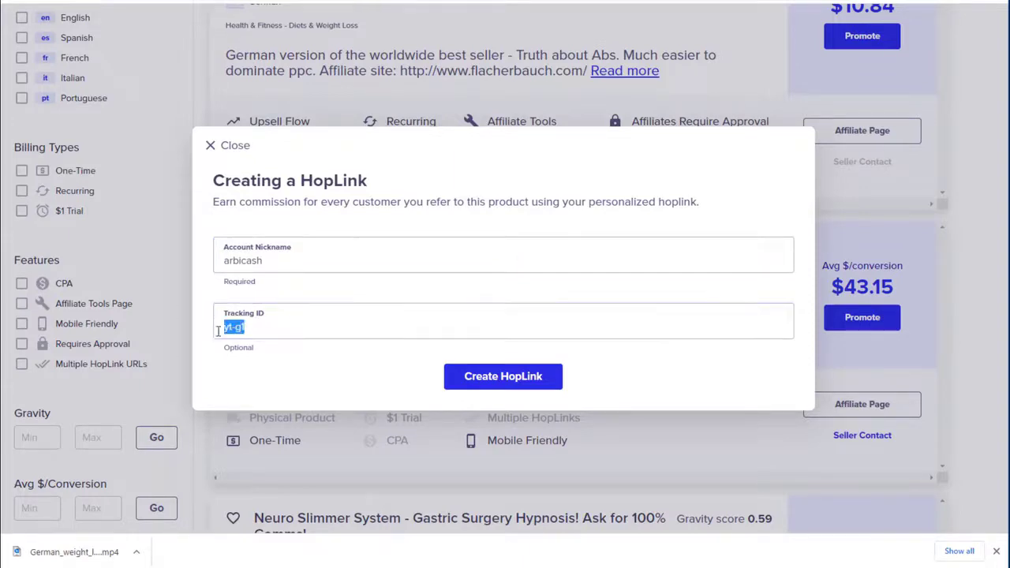
{"action": "left_click", "coordinate": [290, 329]}
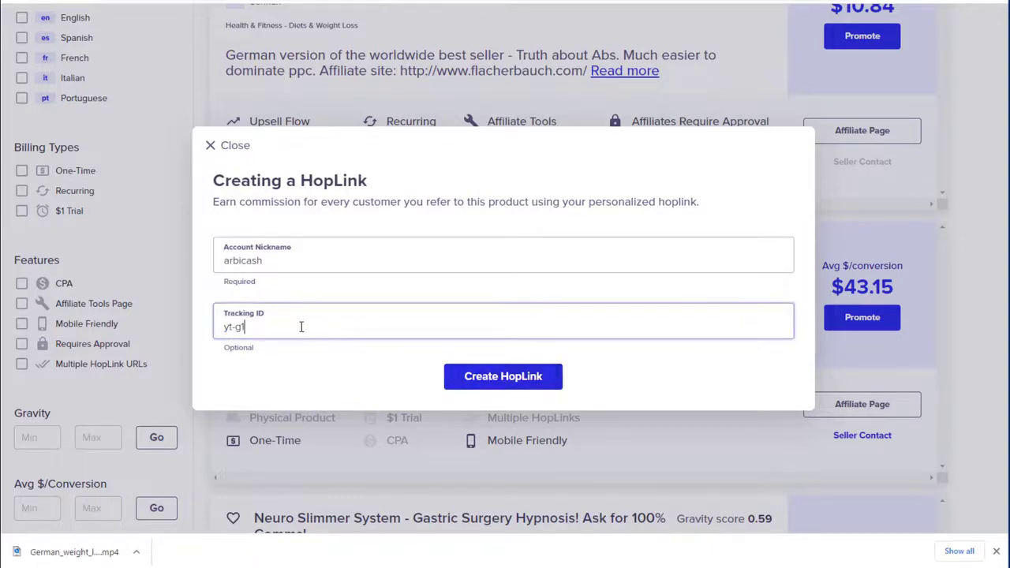
Generate the encrypted HopLink and copy its URL
{"action": "left_click", "coordinate": [514, 380]}
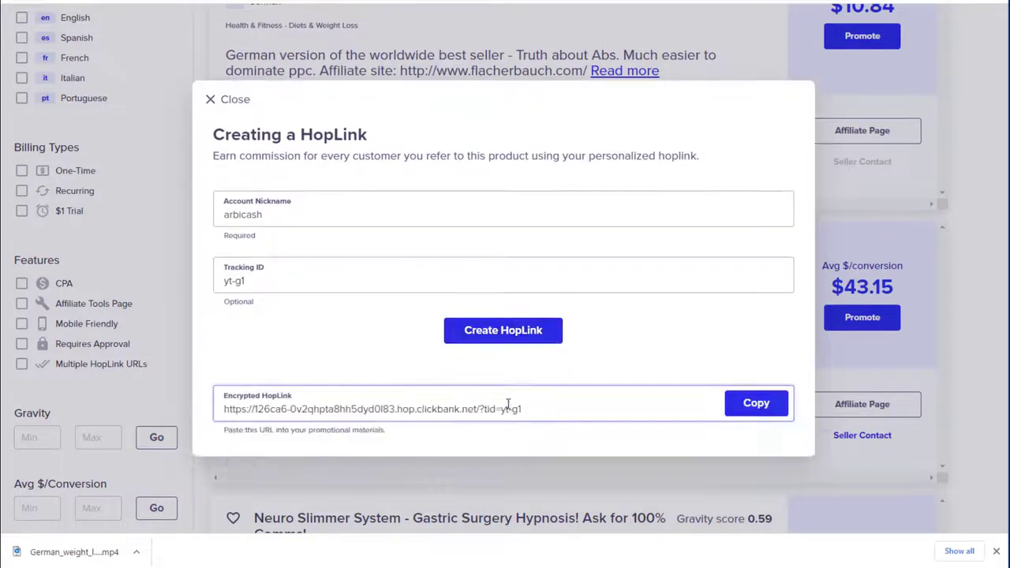
{"action": "left_click_drag", "start_coordinate": [541, 409], "coordinate": [241, 407]}
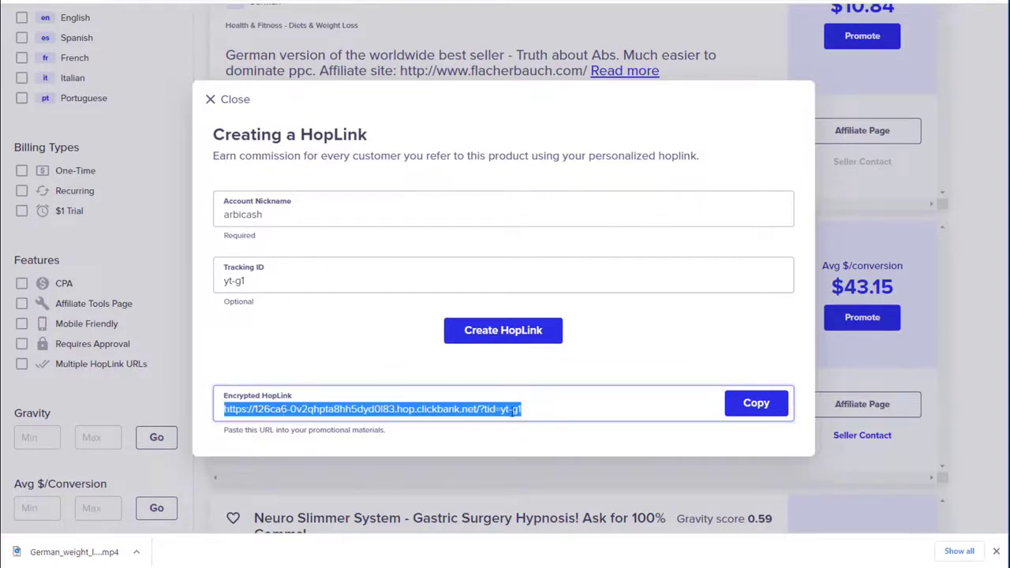
{"action": "left_click", "coordinate": [534, 412]}
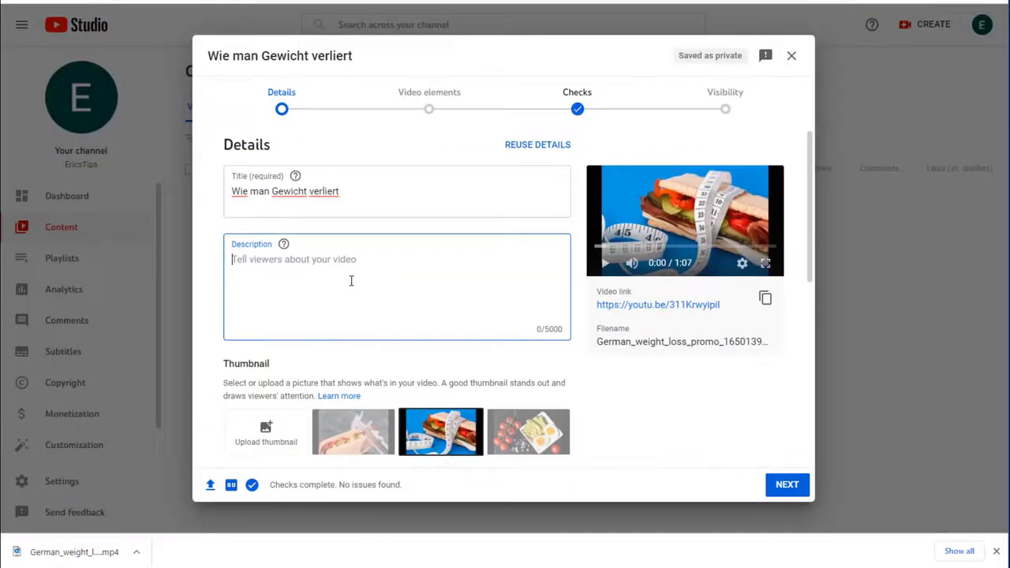
Paste the HopLink into the description and mark the video not made for kids
{"action": "key", "text": "ctrl+v"}
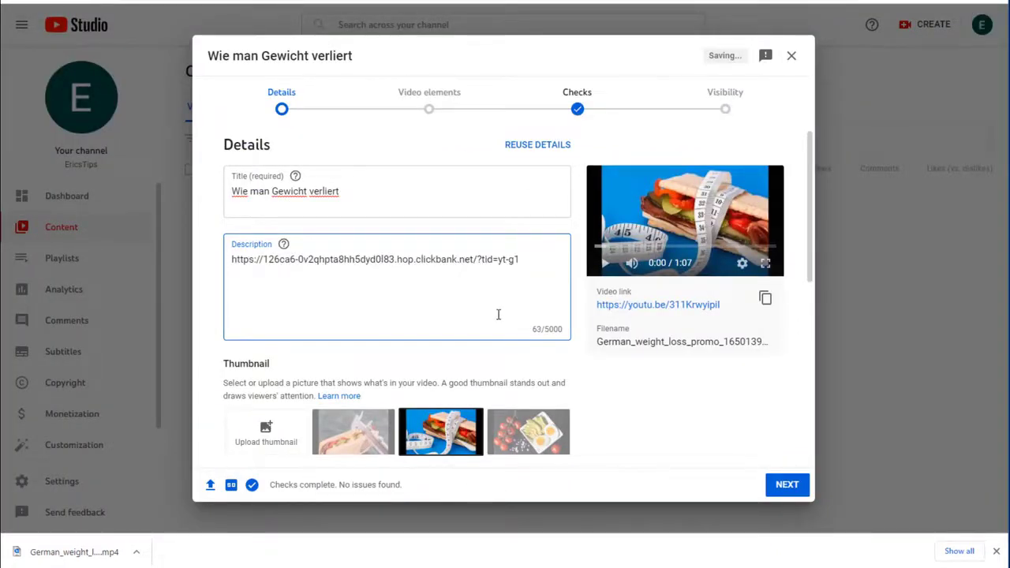
{"action": "scroll", "coordinate": [497, 316], "scroll_direction": "down", "scroll_amount": 2}
{"action": "scroll", "coordinate": [600, 367], "scroll_direction": "up", "scroll_amount": 1}
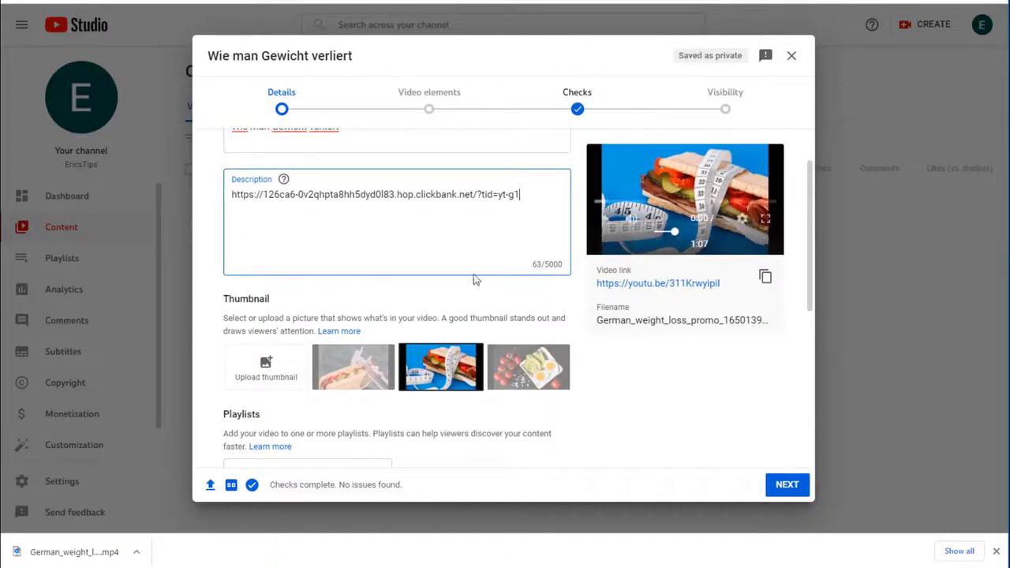
{"action": "mouse_move", "coordinate": [266, 431]}
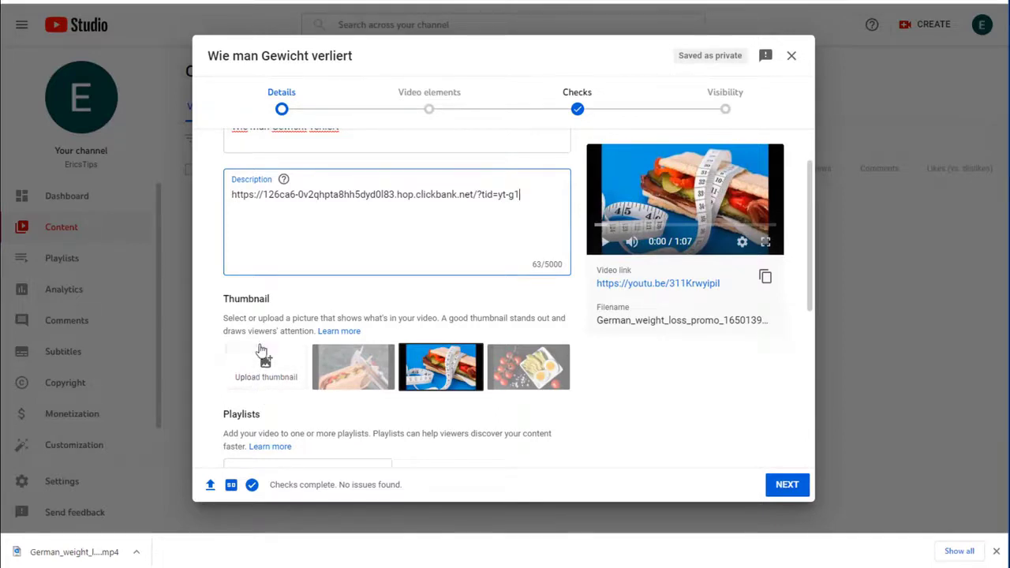
{"action": "scroll", "coordinate": [263, 359], "scroll_direction": "down", "scroll_amount": 2}
{"action": "left_click", "coordinate": [786, 485]}
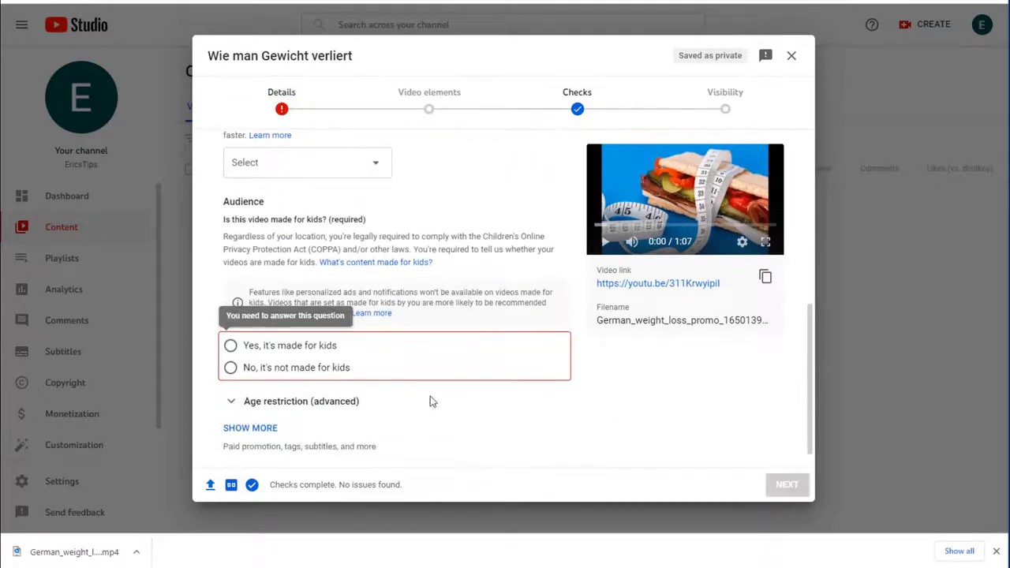
{"action": "left_click", "coordinate": [278, 370]}
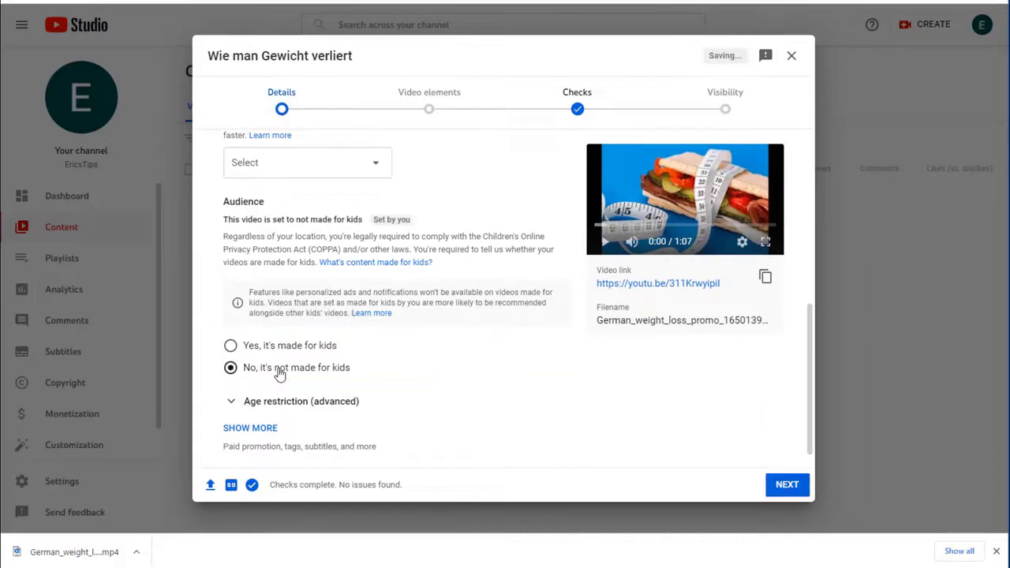
Advance through the remaining upload steps and publish the video as Public
{"action": "left_click", "coordinate": [790, 484]}
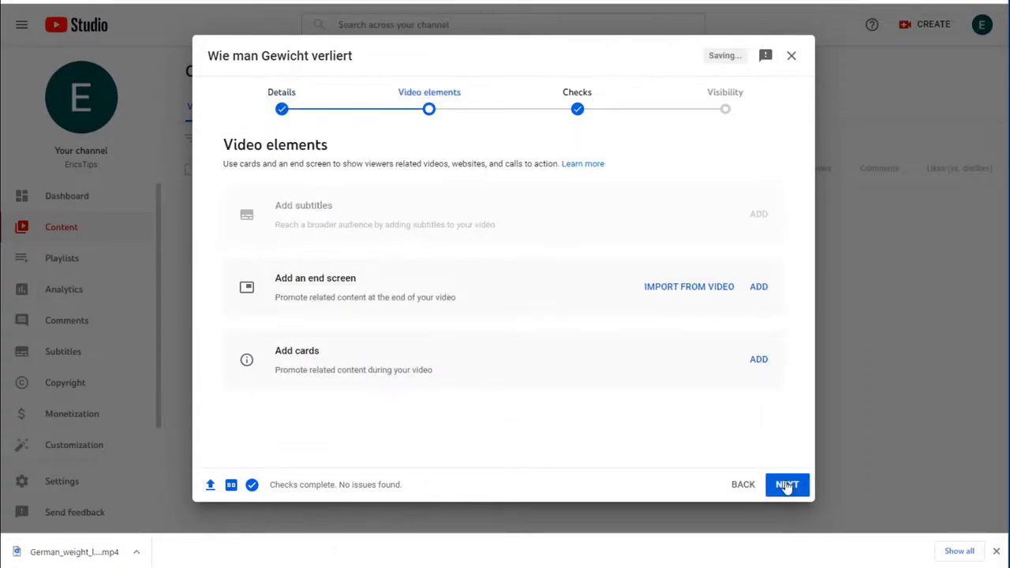
{"action": "left_click", "coordinate": [787, 486]}
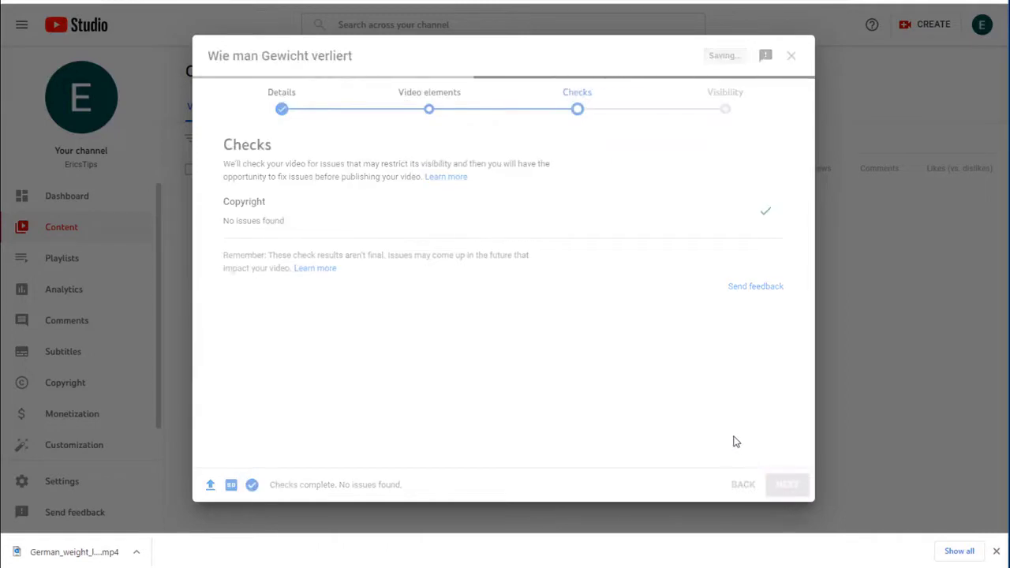
{"action": "left_click", "coordinate": [789, 485]}
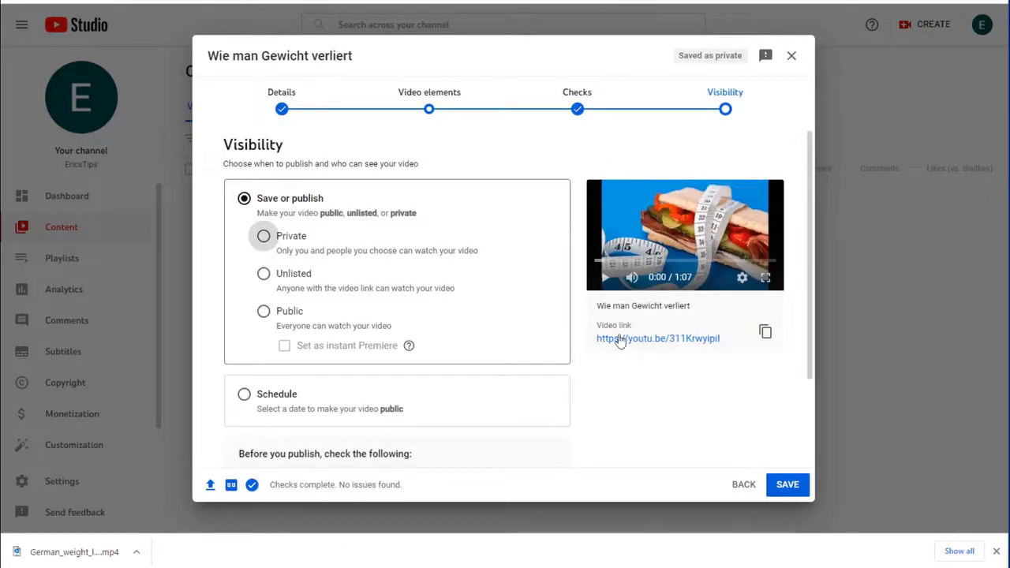
{"action": "left_click", "coordinate": [289, 313]}
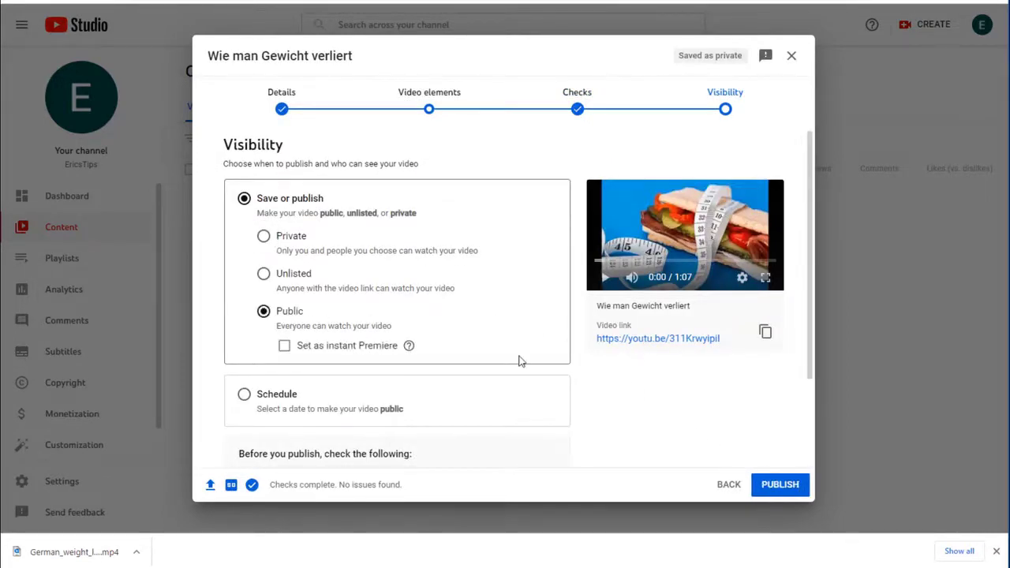
{"action": "left_click", "coordinate": [780, 485]}
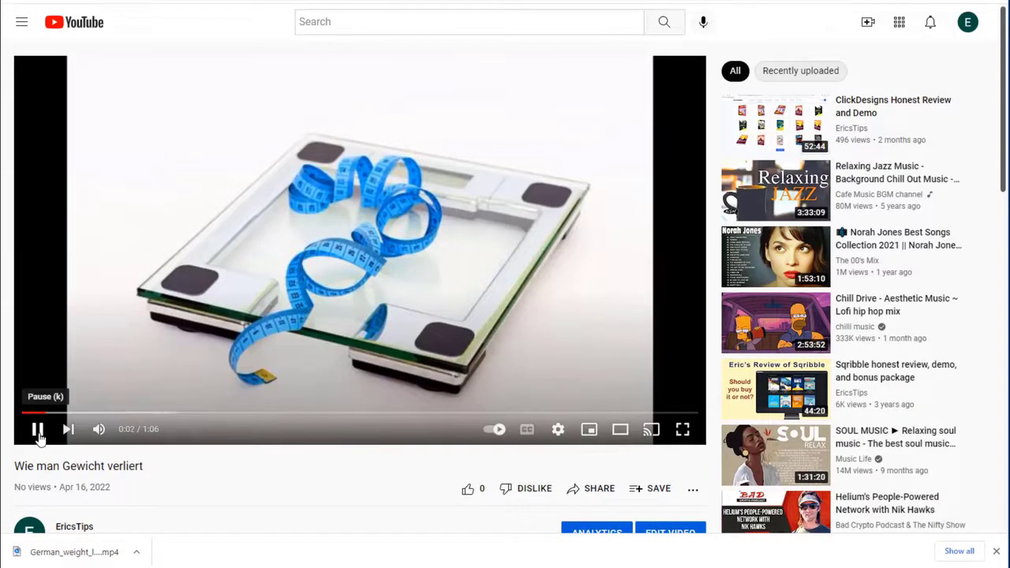
Pause 'Wie man Gewicht verliert' and scroll its watch page to review it
{"action": "left_click", "coordinate": [38, 433]}
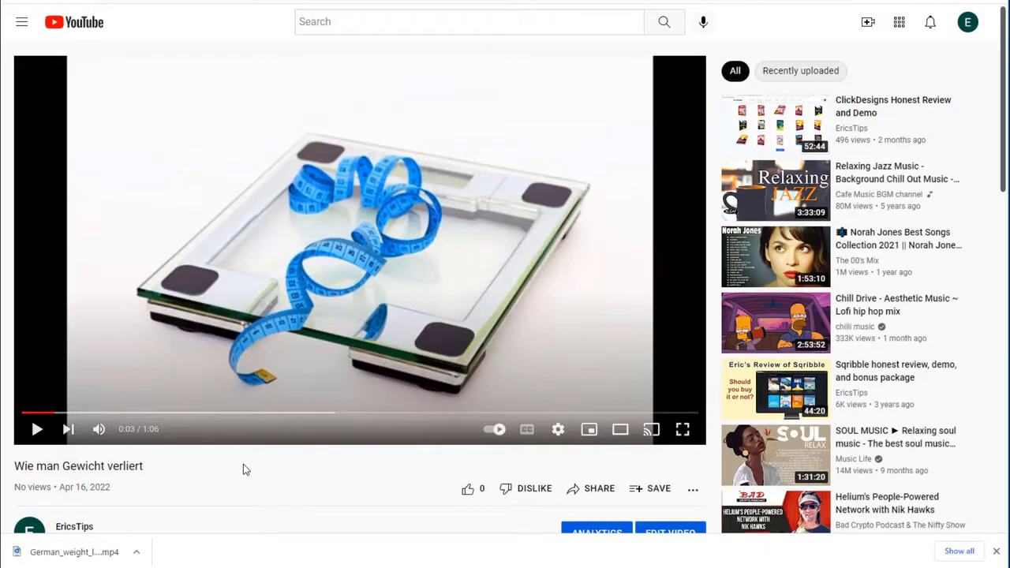
{"action": "scroll", "coordinate": [243, 464], "scroll_direction": "down", "scroll_amount": 1}
{"action": "scroll", "coordinate": [241, 455], "scroll_direction": "down", "scroll_amount": 1}
{"action": "scroll", "coordinate": [242, 455], "scroll_direction": "up", "scroll_amount": 1}
{"action": "scroll", "coordinate": [240, 426], "scroll_direction": "down", "scroll_amount": 1}
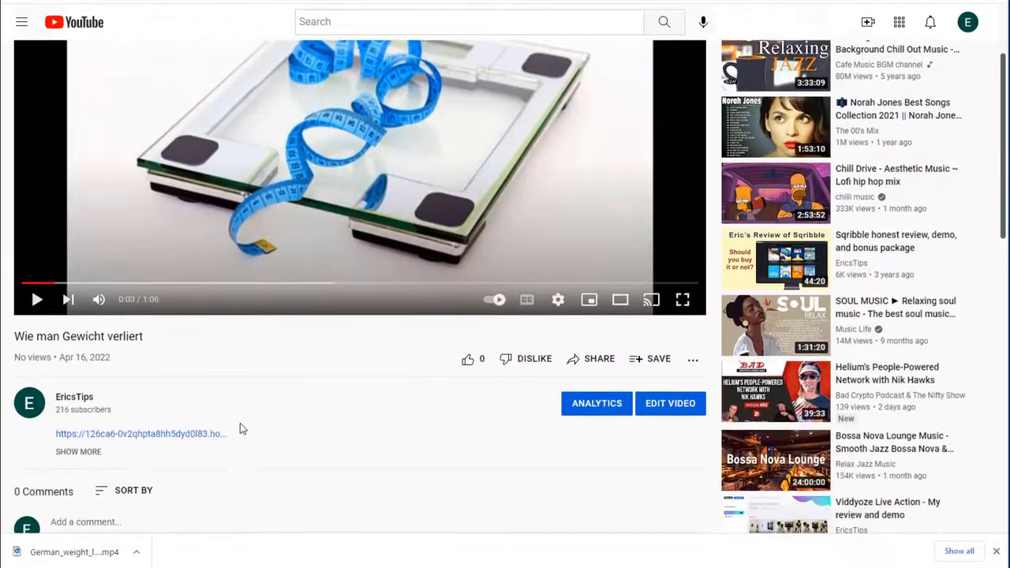
{"action": "scroll", "coordinate": [245, 331], "scroll_direction": "down", "scroll_amount": 1}
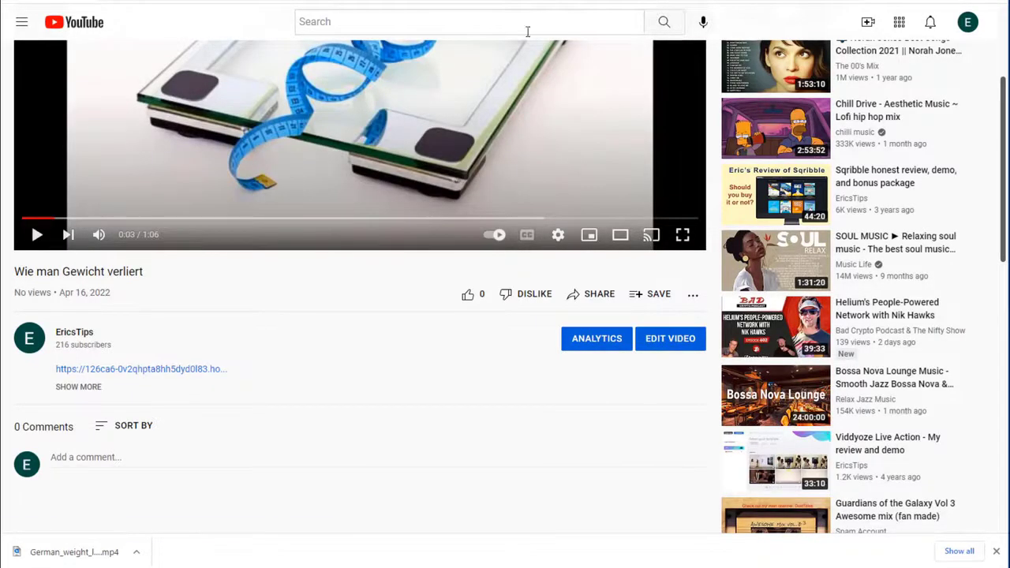
{"action": "scroll", "coordinate": [406, 337], "scroll_direction": "up", "scroll_amount": 3}
{"action": "scroll", "coordinate": [406, 335], "scroll_direction": "down", "scroll_amount": 3}
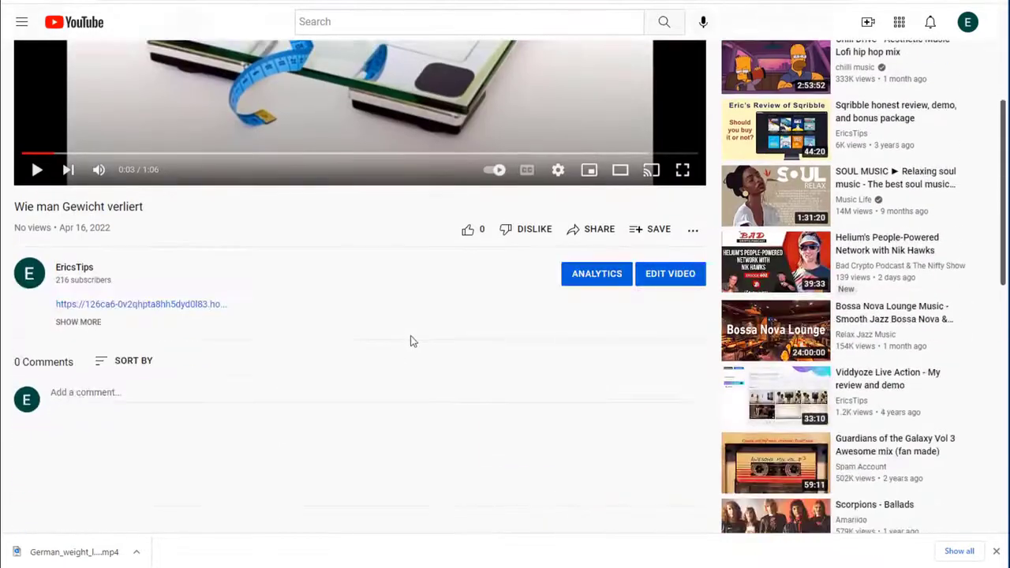
{"action": "scroll", "coordinate": [410, 347], "scroll_direction": "up", "scroll_amount": 1}
{"action": "scroll", "coordinate": [410, 352], "scroll_direction": "up", "scroll_amount": 2}
{"action": "scroll", "coordinate": [408, 355], "scroll_direction": "down", "scroll_amount": 3}
{"action": "scroll", "coordinate": [407, 356], "scroll_direction": "up", "scroll_amount": 3}
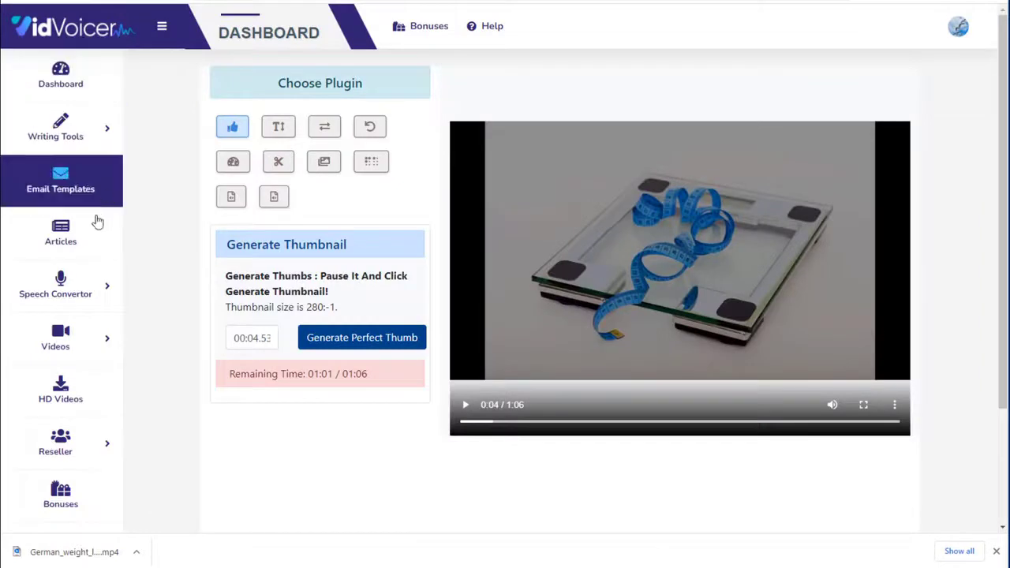
Open Speech Convertor > New Vox and browse the Language list, keeping English (US)
{"action": "left_click", "coordinate": [100, 285]}
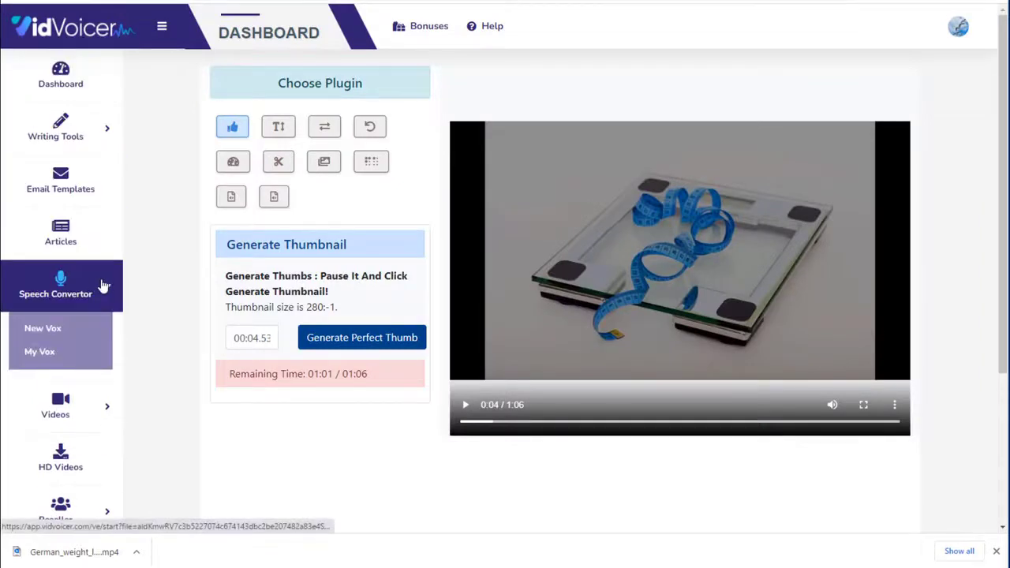
{"action": "left_click", "coordinate": [58, 334]}
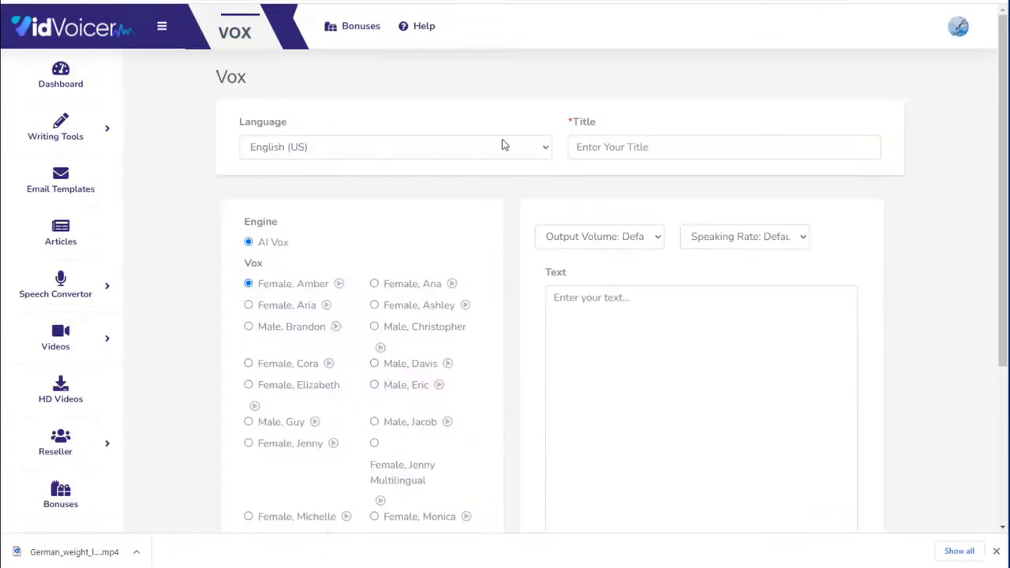
{"action": "left_click", "coordinate": [507, 146]}
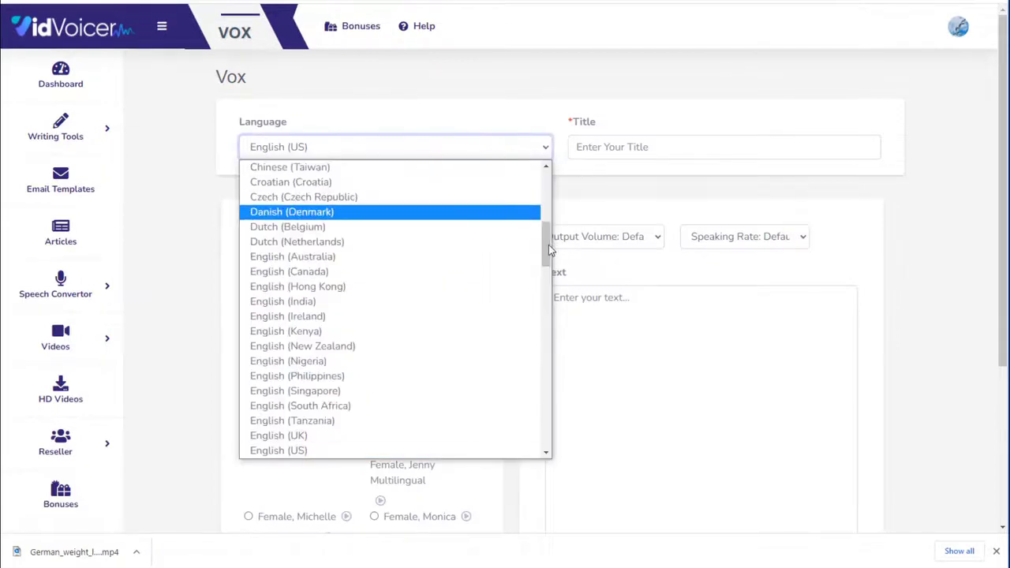
{"action": "mouse_move", "coordinate": [549, 249]}
{"action": "left_mouse_down"}
{"action": "mouse_move", "coordinate": [549, 185]}
{"action": "mouse_move", "coordinate": [548, 442]}
{"action": "mouse_move", "coordinate": [544, 192]}
{"action": "left_mouse_up"}
{"action": "left_click", "coordinate": [541, 118]}
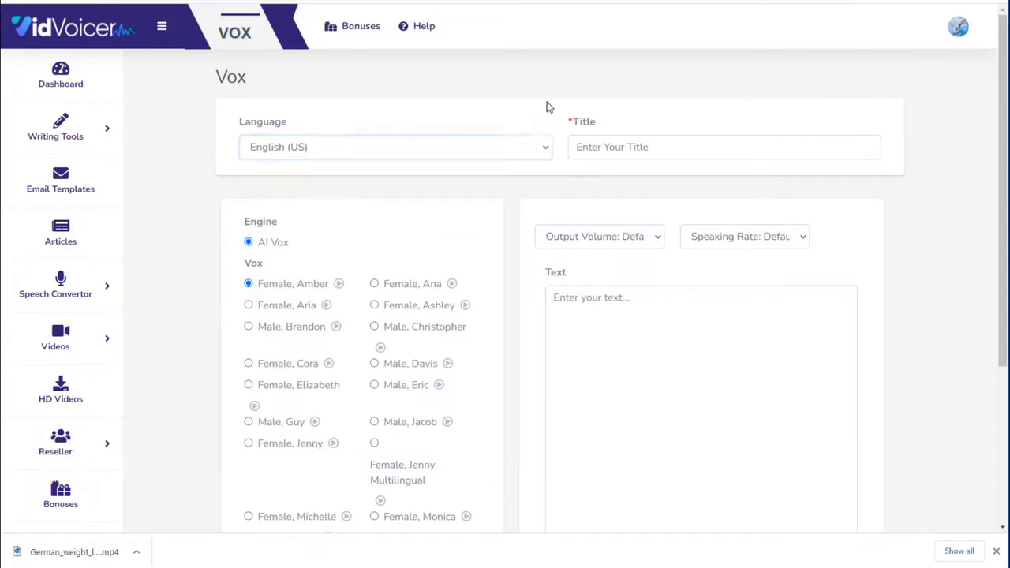
{"action": "left_click", "coordinate": [560, 170]}
Go to Videos > Create Video and switch to the Upload image-slideshow form
{"action": "left_click", "coordinate": [104, 340]}
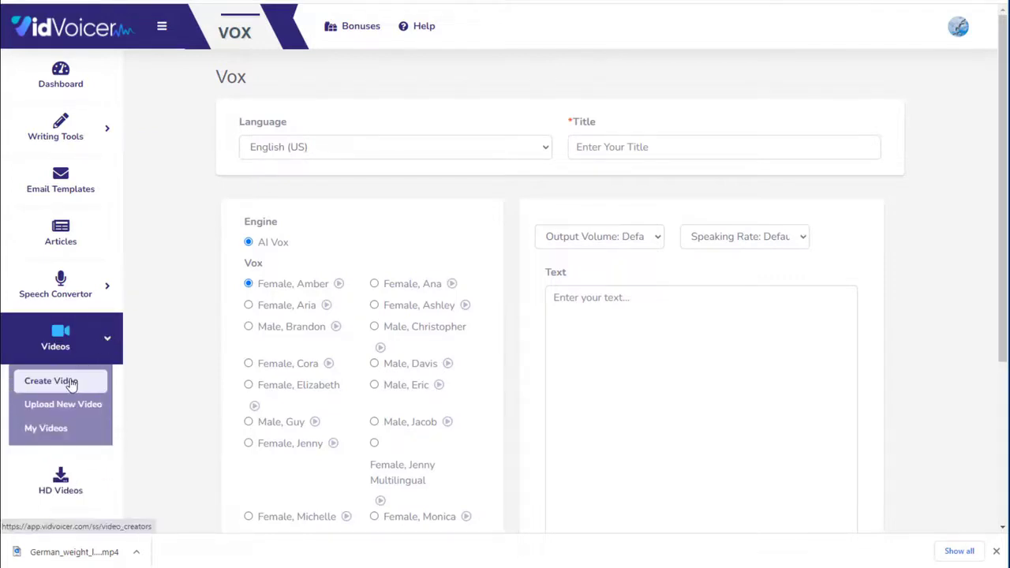
{"action": "left_click", "coordinate": [68, 382]}
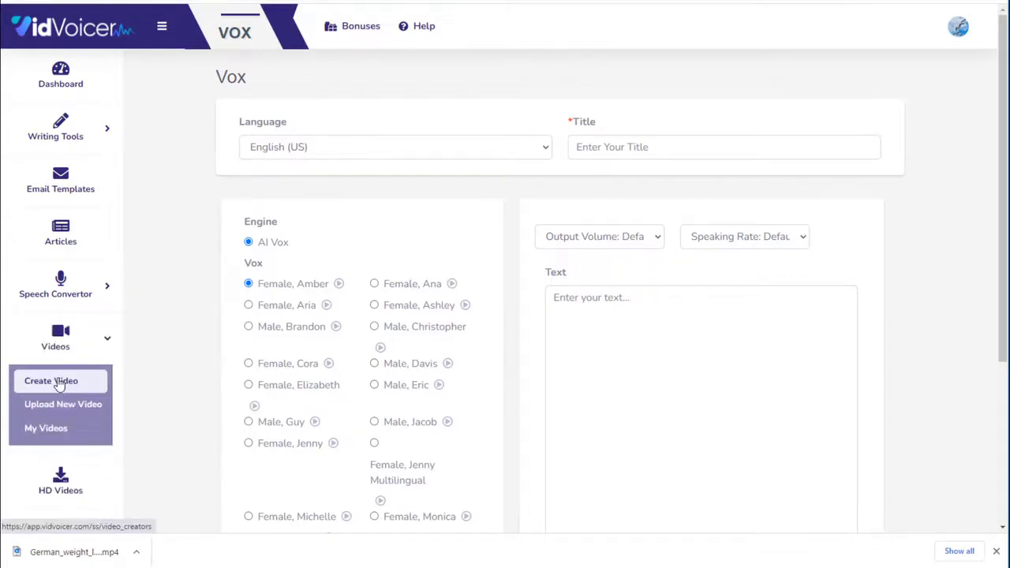
{"action": "left_click", "coordinate": [65, 382]}
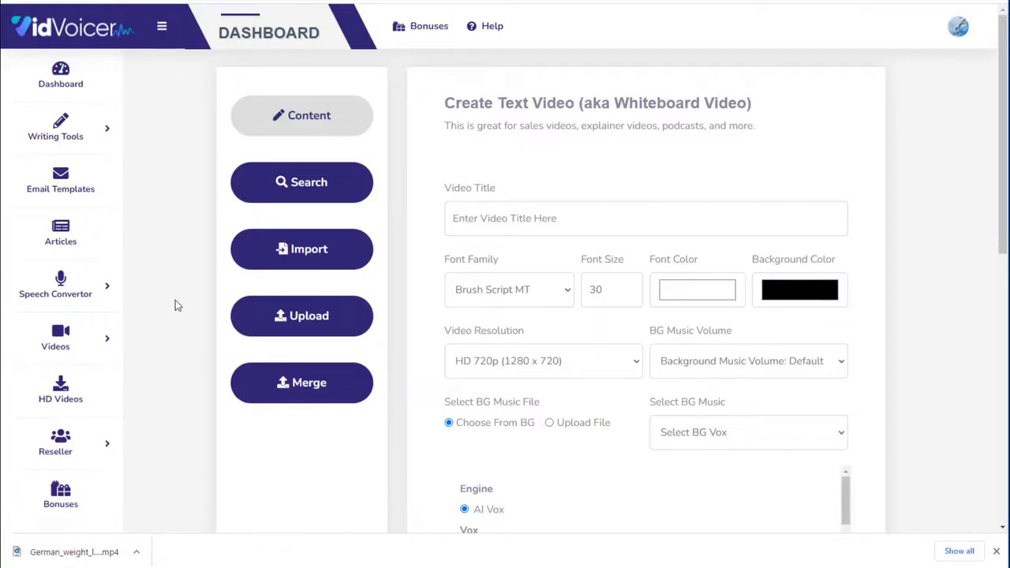
{"action": "left_click", "coordinate": [326, 317]}
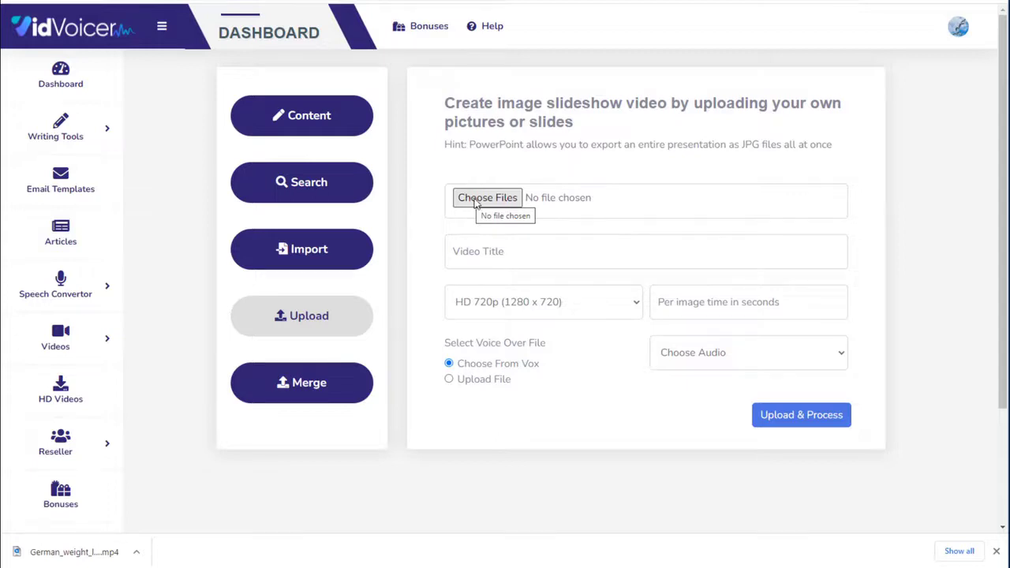
Upload the ten images 01.jpg–10.jpg to the slideshow
{"action": "left_click", "coordinate": [470, 202]}
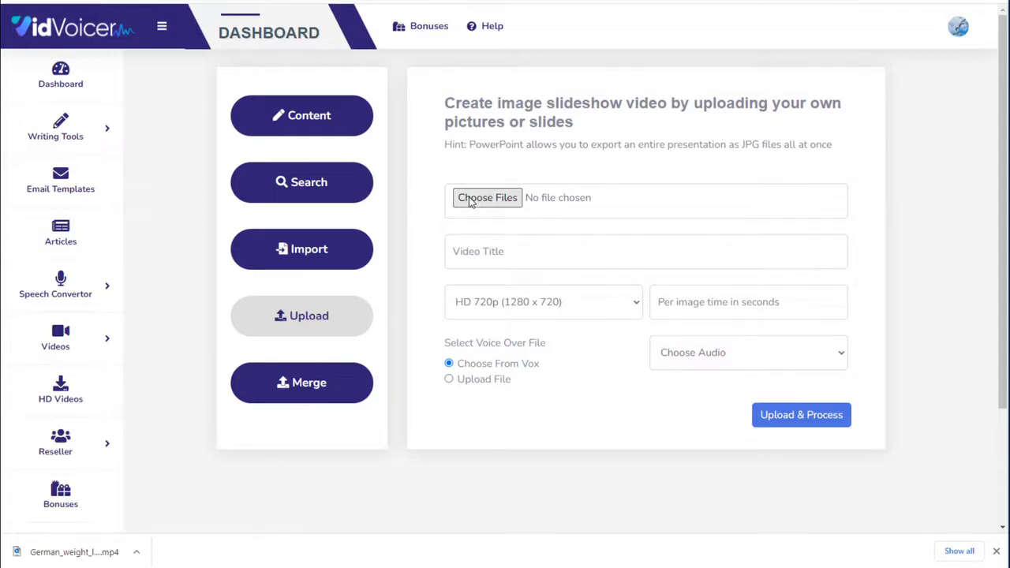
{"action": "left_click_drag", "start_coordinate": [329, 2], "coordinate": [350, 31]}
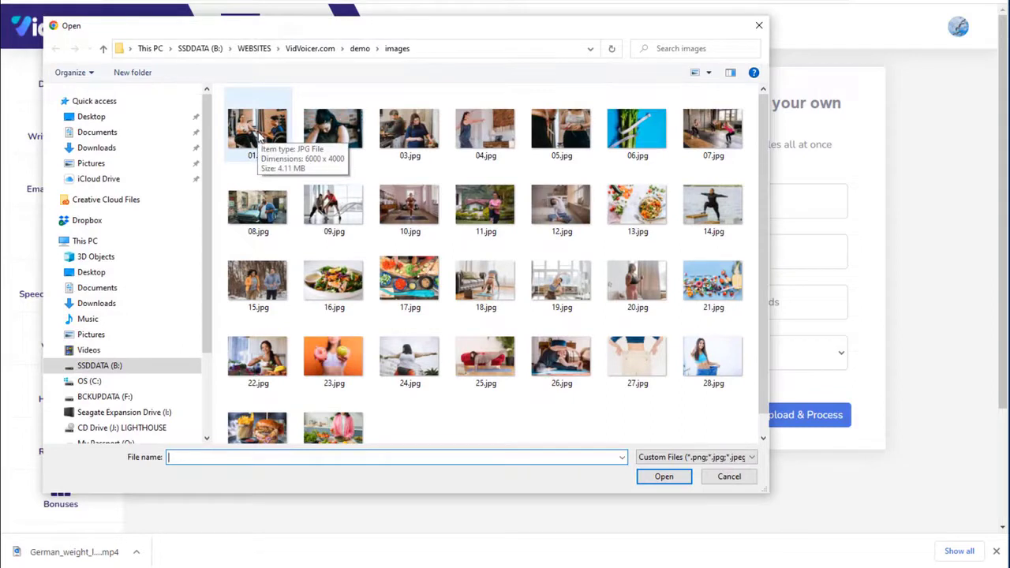
{"action": "left_click", "coordinate": [261, 136]}
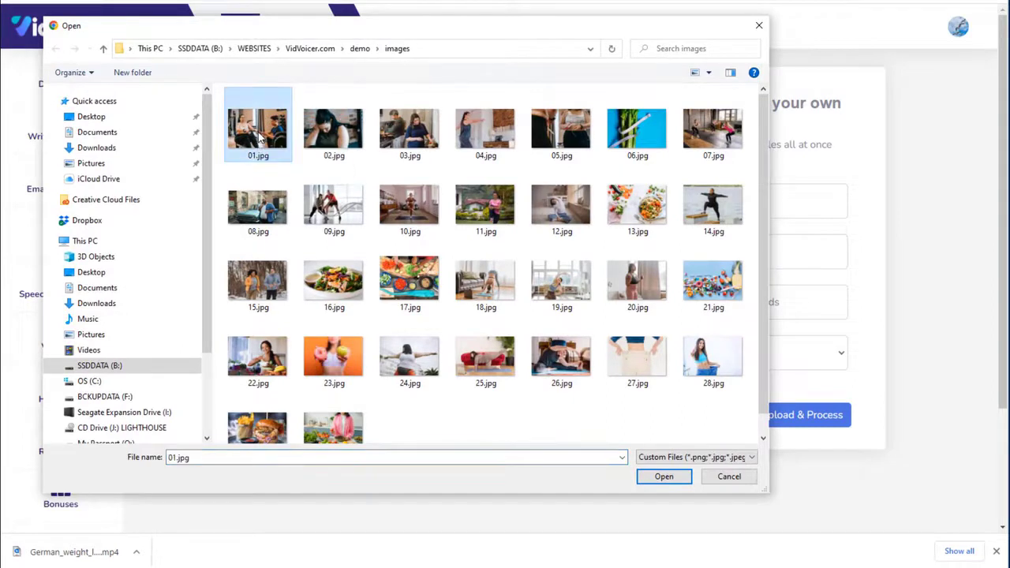
{"action": "key", "text": "shift+Right"}
{"action": "key", "text": "shift+Right"}
{"action": "key", "text": "shift+Right"}
{"action": "key", "text": "shift+Right"}
{"action": "key", "text": "shift+Right"}
{"action": "key", "text": "shift+Right"}
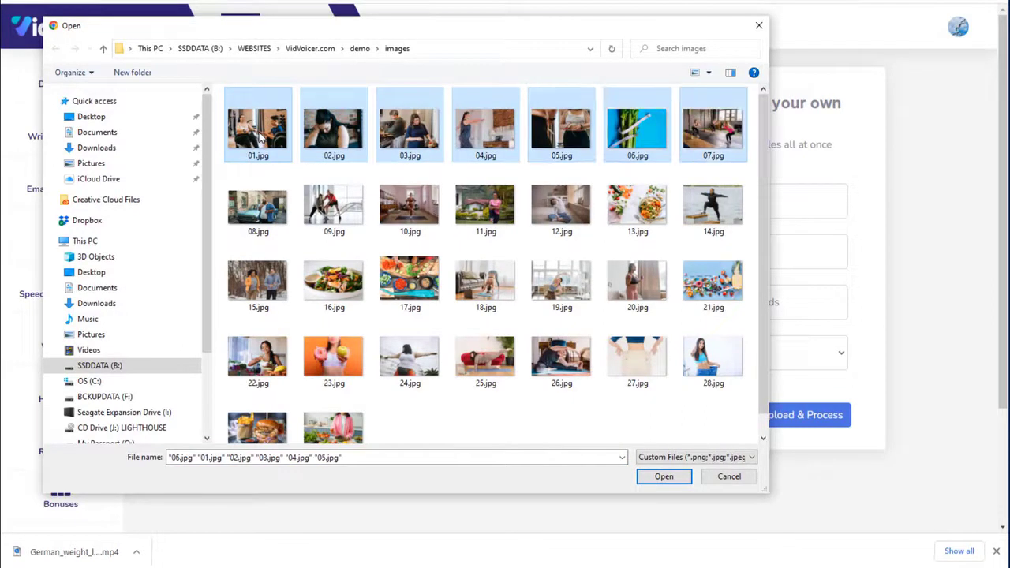
{"action": "key", "text": "shift+Right"}
{"action": "key", "text": "shift+Right"}
{"action": "key", "text": "shift+Right"}
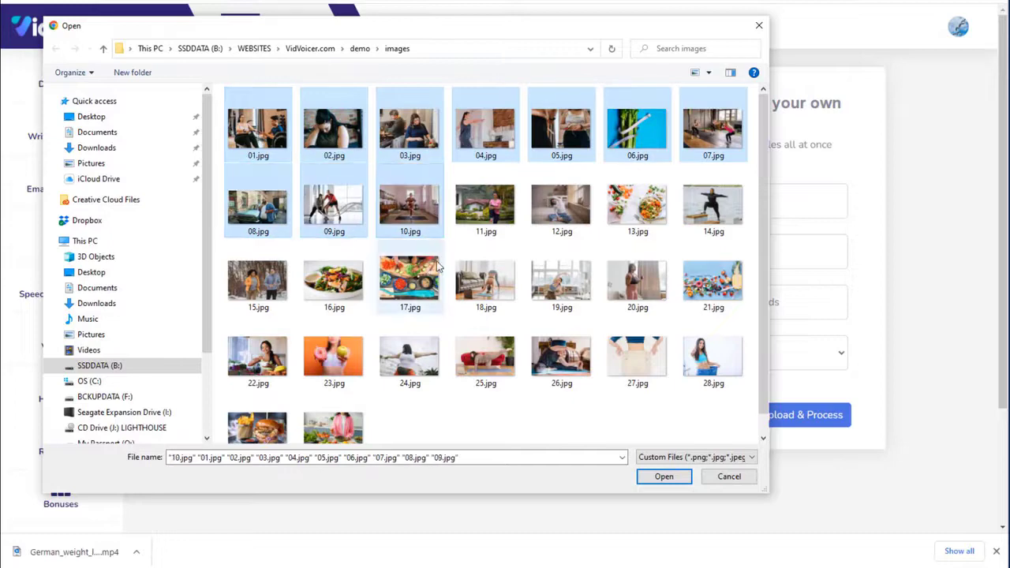
{"action": "left_click", "coordinate": [663, 477]}
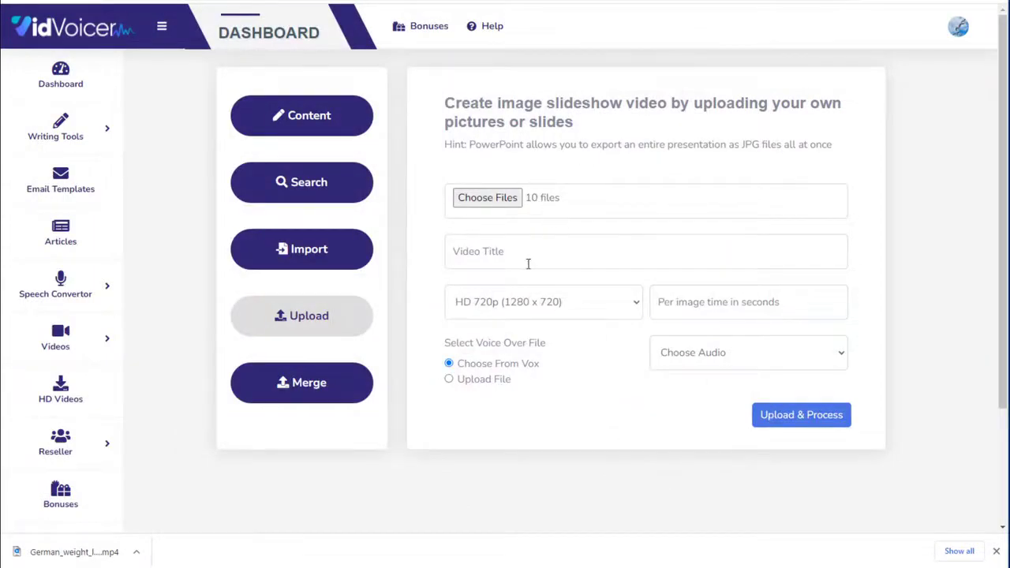
Title the slideshow 'German weight loss promo 2' with the German weight loss voiceover
{"action": "left_click", "coordinate": [491, 253]}
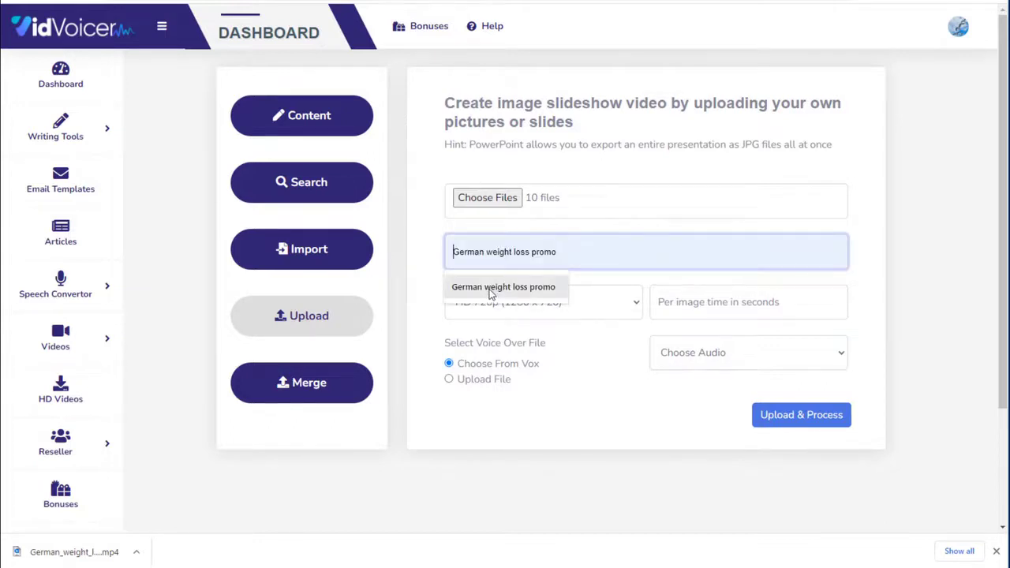
{"action": "left_click", "coordinate": [492, 288]}
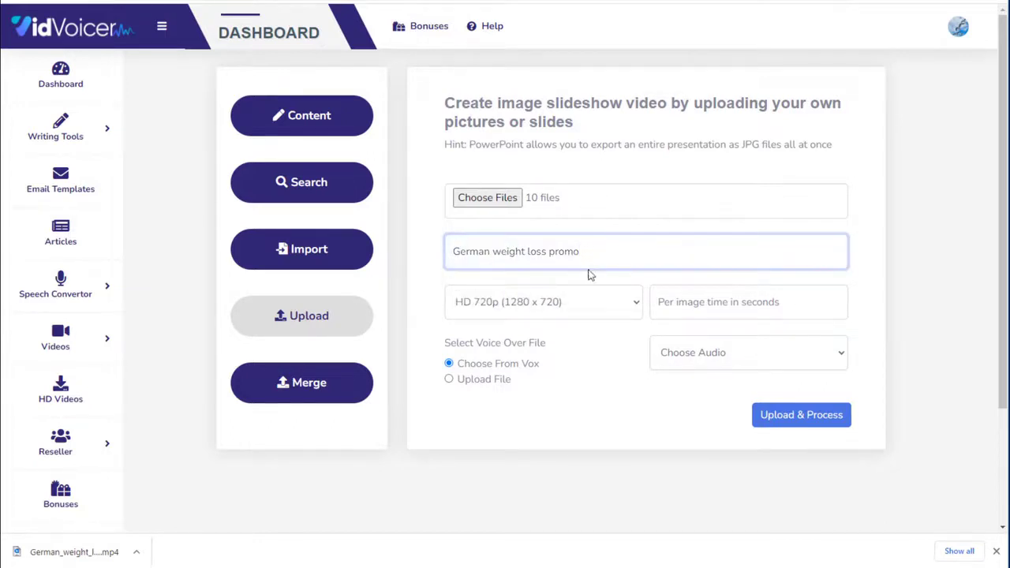
{"action": "type", "text": "2"}
{"action": "left_click", "coordinate": [718, 356]}
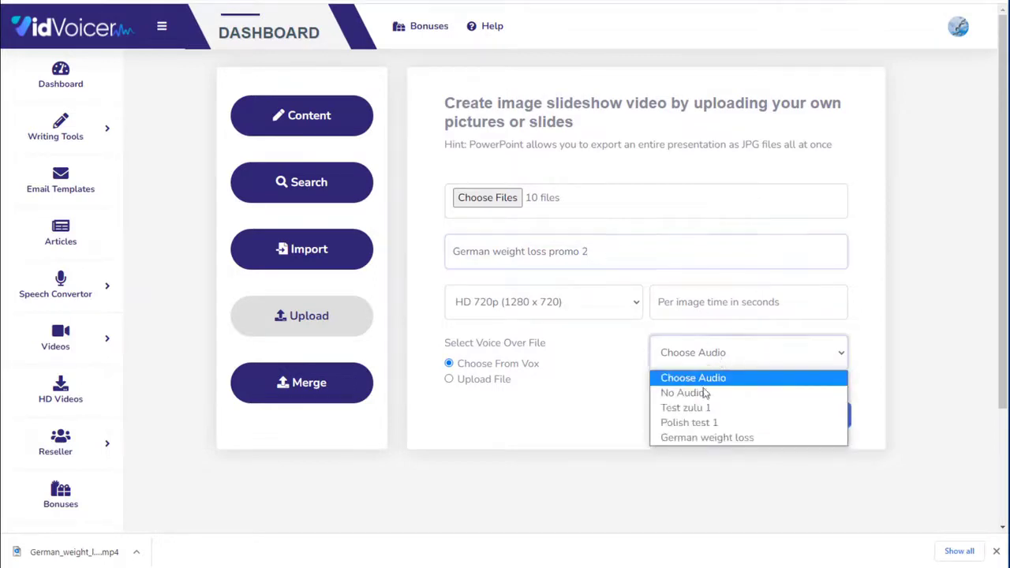
{"action": "left_click", "coordinate": [703, 438]}
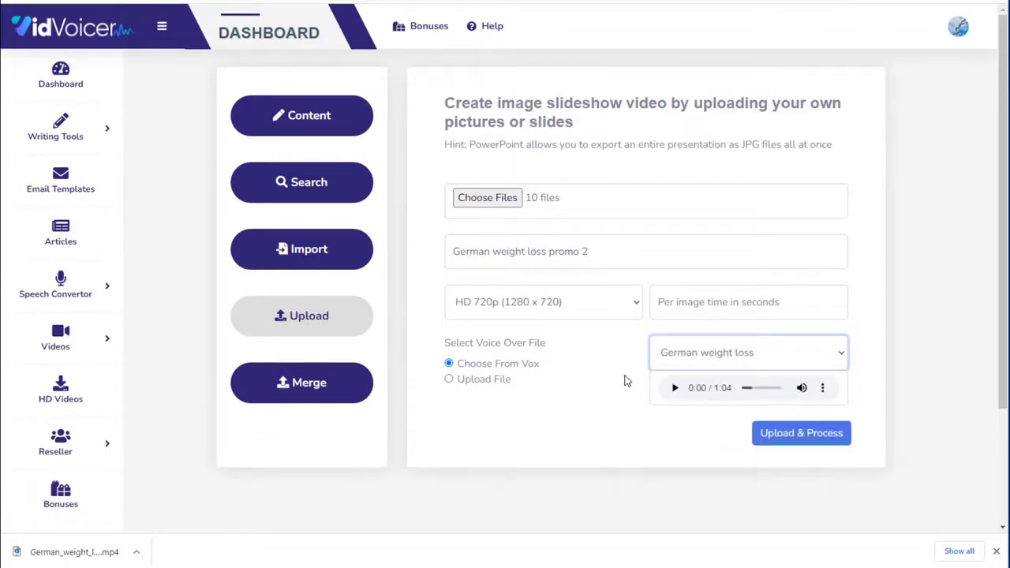
Show each image for 5 seconds at Full HD 1080p resolution
{"action": "left_click", "coordinate": [674, 303]}
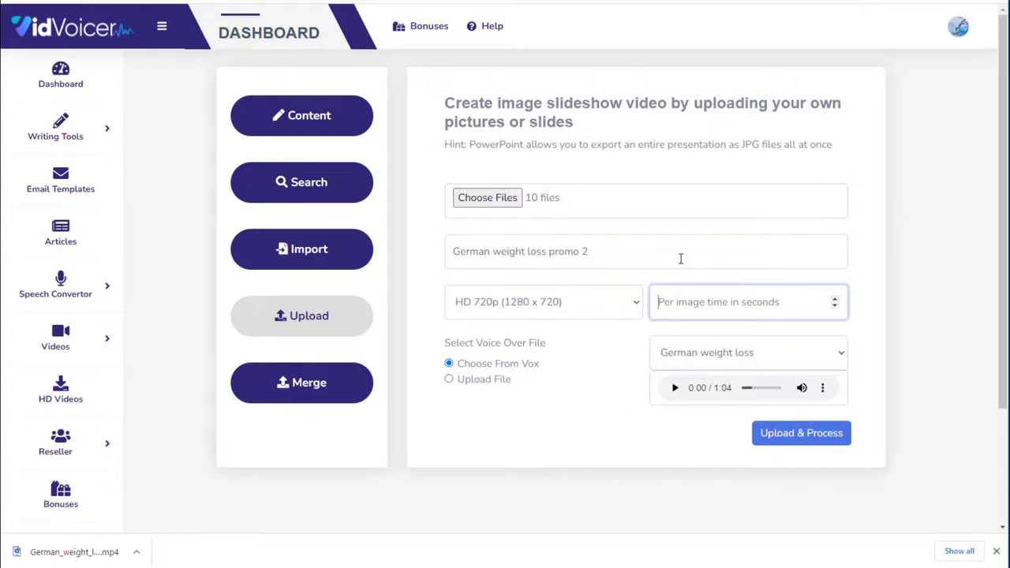
{"action": "type", "text": "5"}
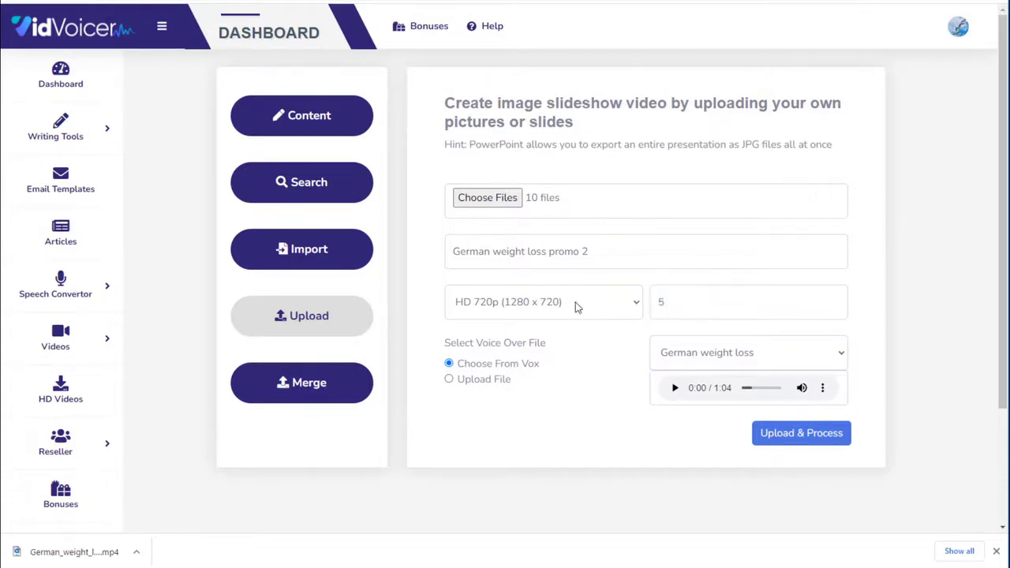
{"action": "left_click", "coordinate": [573, 304]}
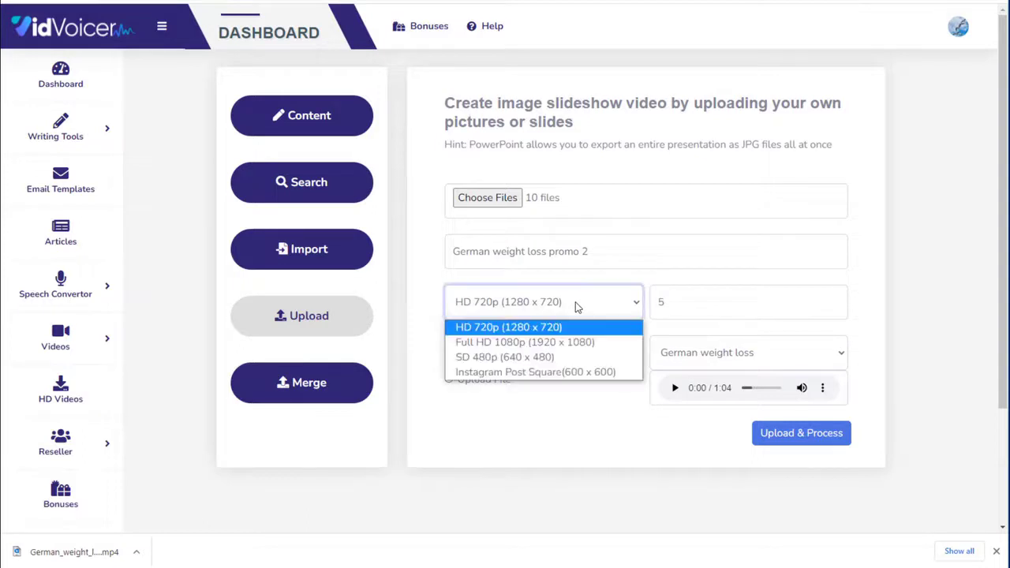
{"action": "left_click", "coordinate": [529, 343]}
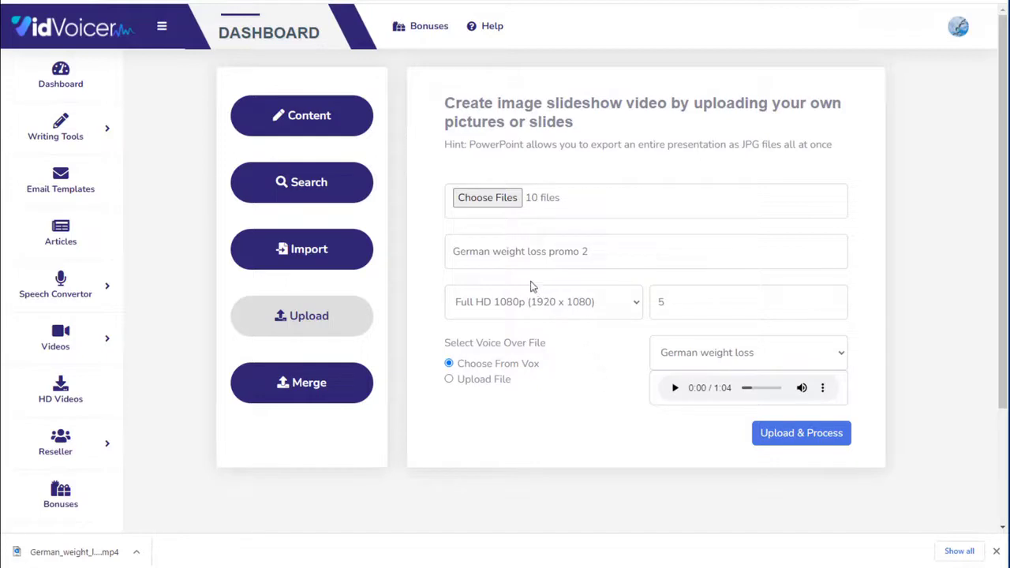
Switch to the image-link slideshow and search Creative Commons 'weight loss' images
{"action": "left_click", "coordinate": [299, 259]}
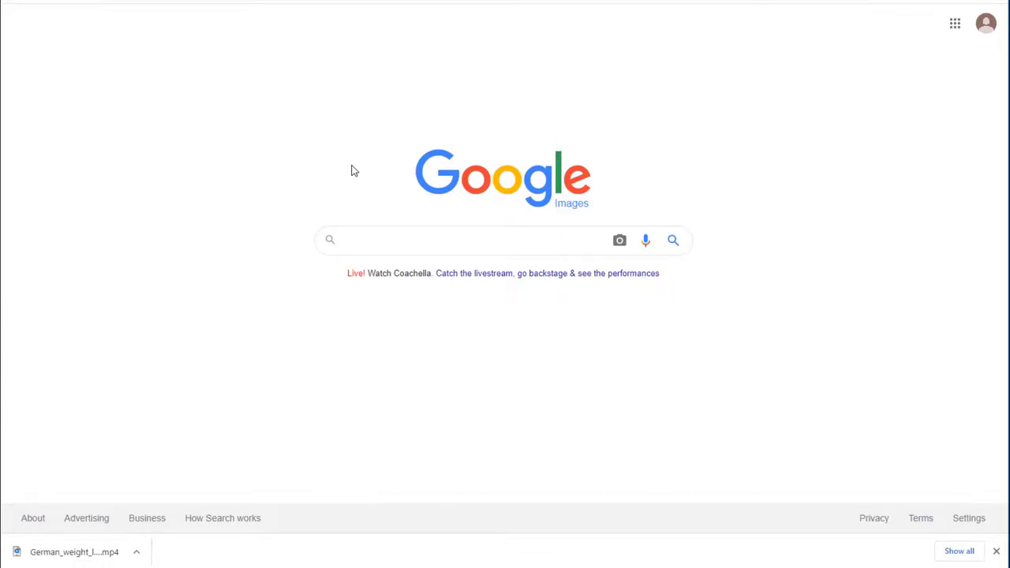
{"action": "type", "text": "weight loss"}
{"action": "key", "text": "Return"}
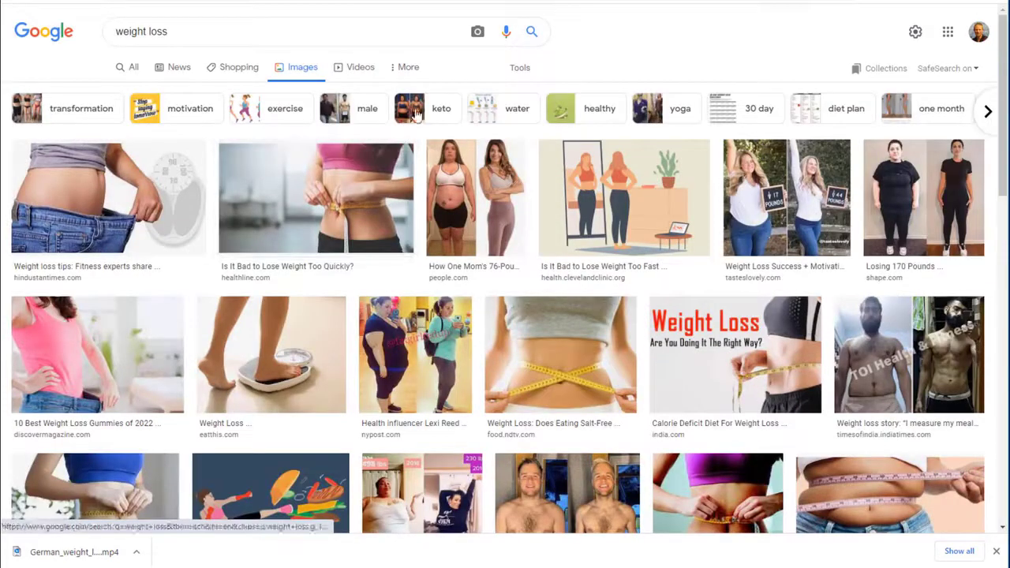
{"action": "left_click", "coordinate": [519, 73]}
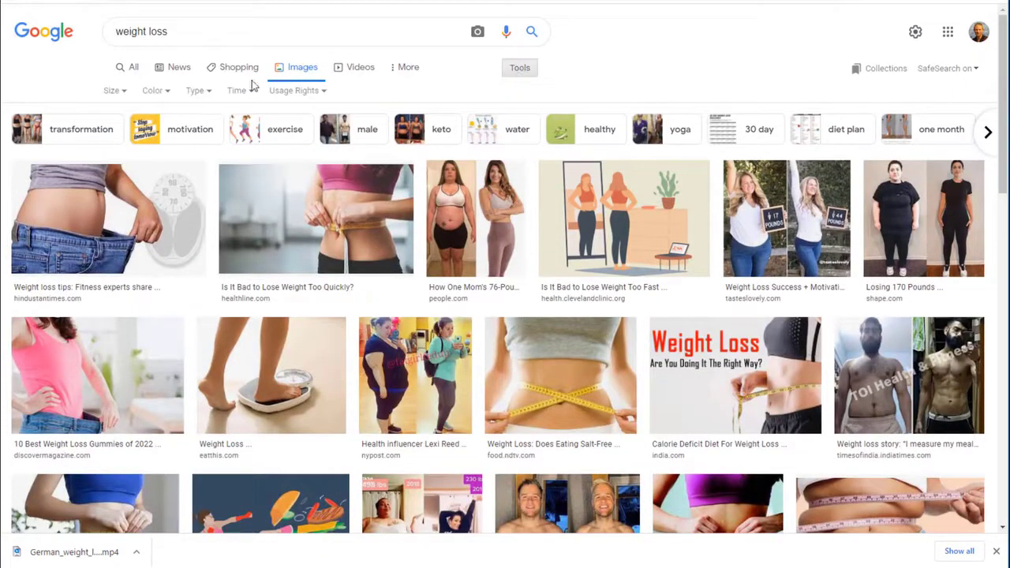
{"action": "left_click", "coordinate": [305, 92]}
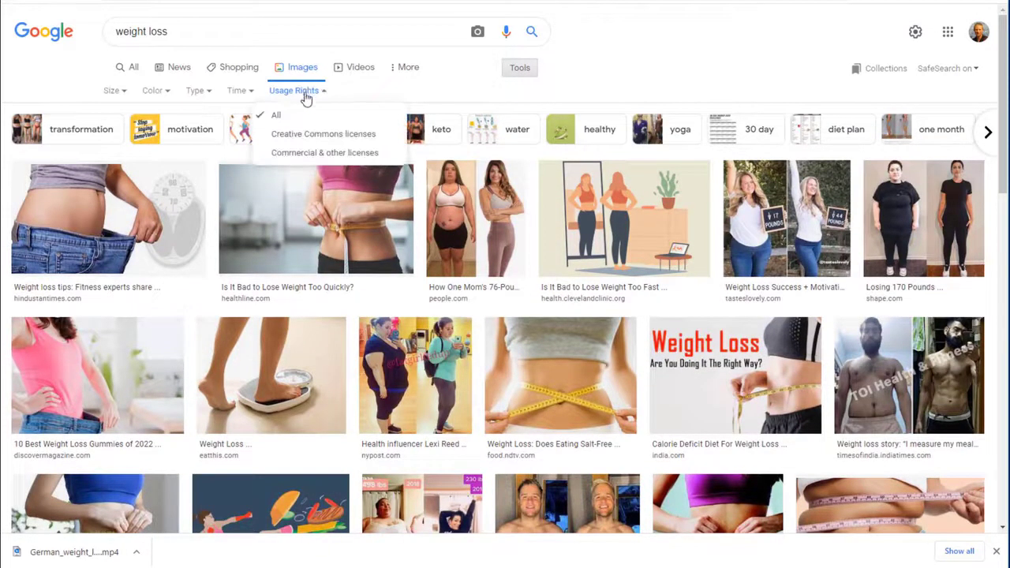
{"action": "left_click", "coordinate": [308, 137]}
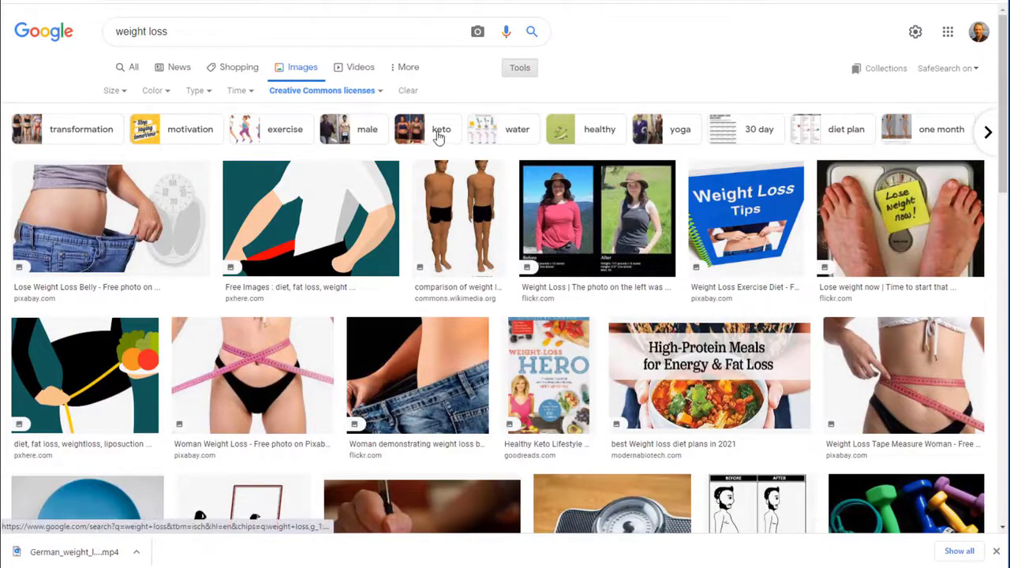
{"action": "mouse_move", "coordinate": [899, 218]}
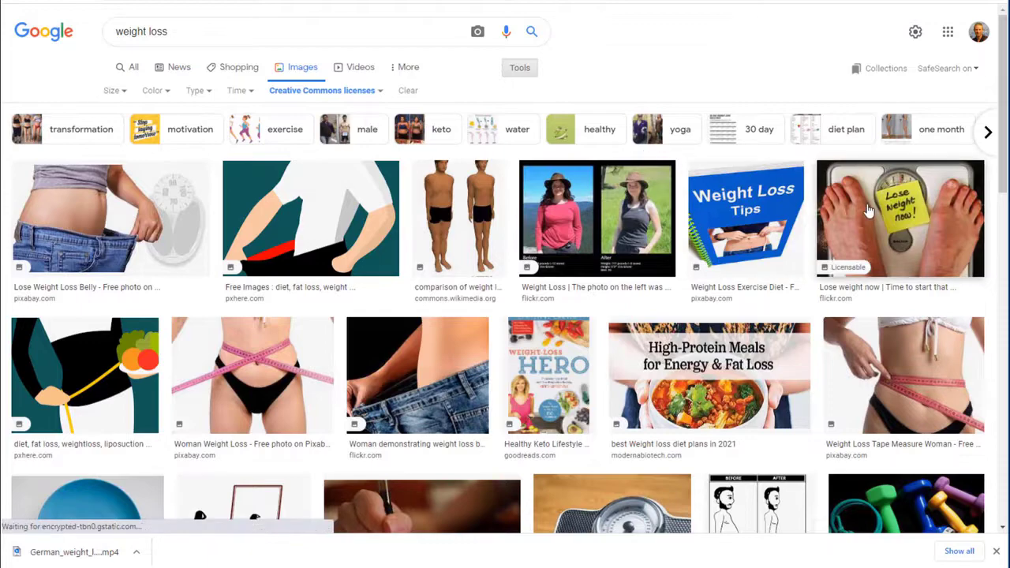
Add the 'Lose weight now' scale photo's image address to the URL list
{"action": "left_click", "coordinate": [886, 153]}
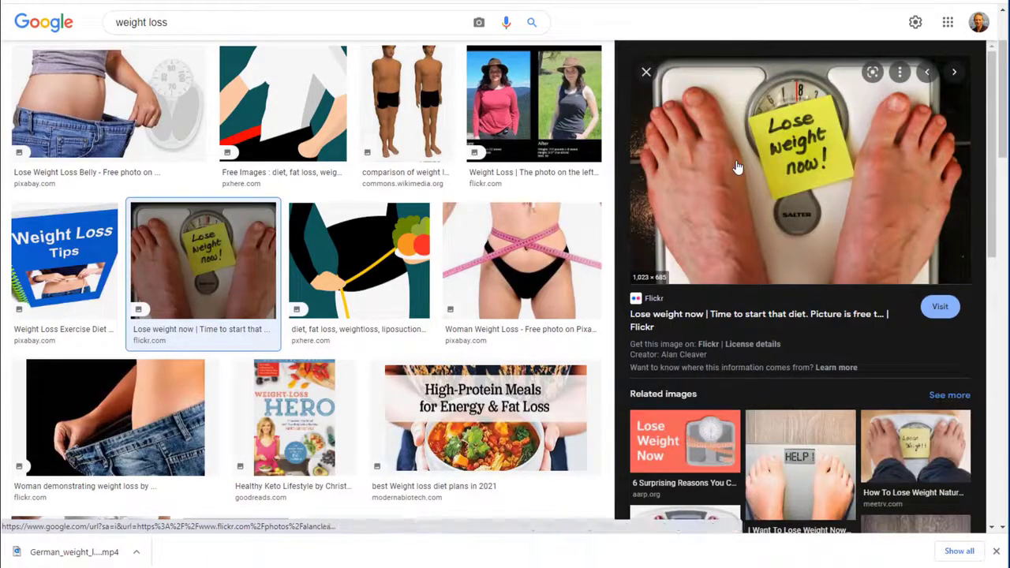
{"action": "right_click", "coordinate": [736, 156]}
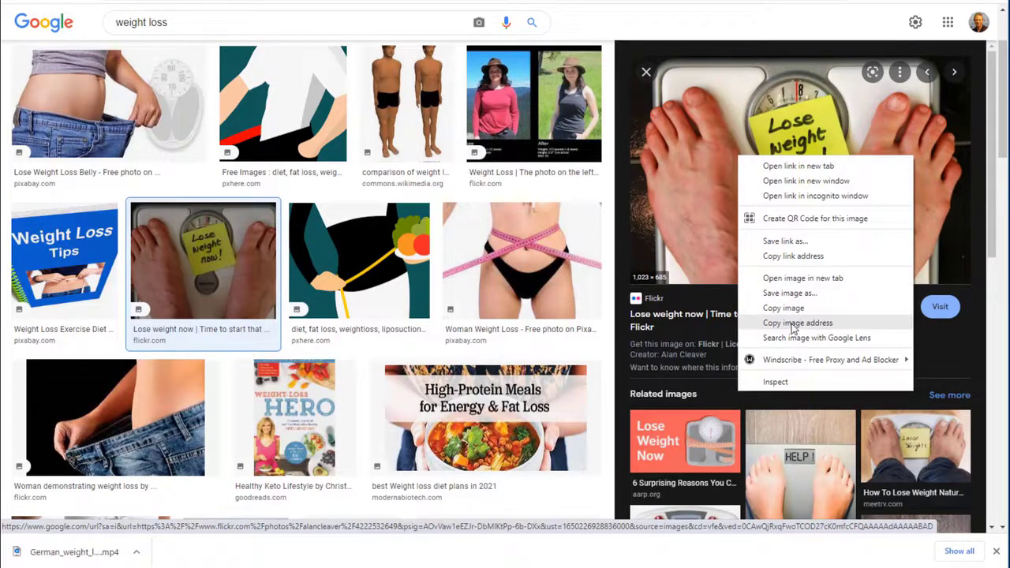
{"action": "left_click", "coordinate": [793, 324]}
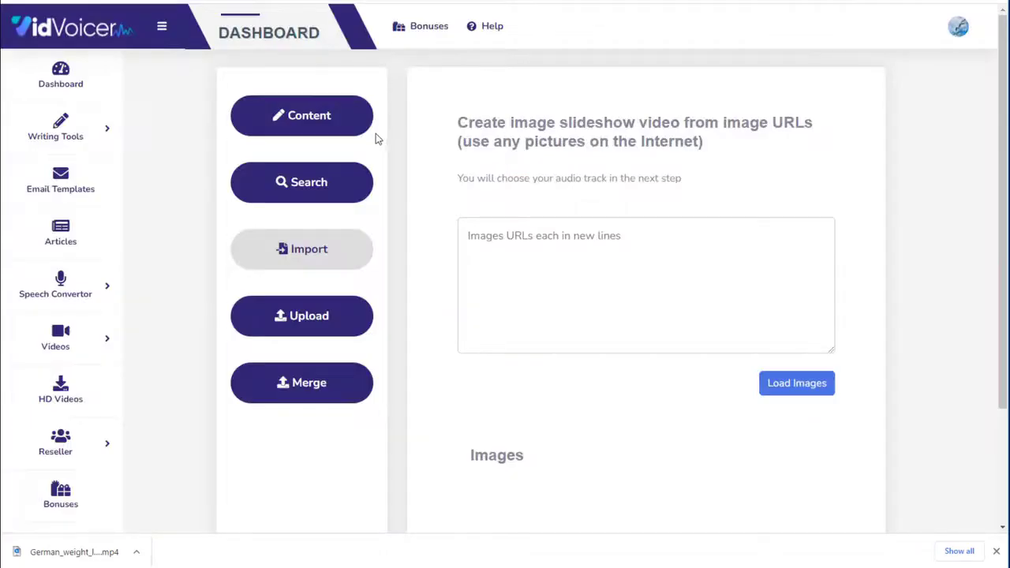
{"action": "left_click", "coordinate": [505, 265]}
{"action": "key", "text": "ctrl+v"}
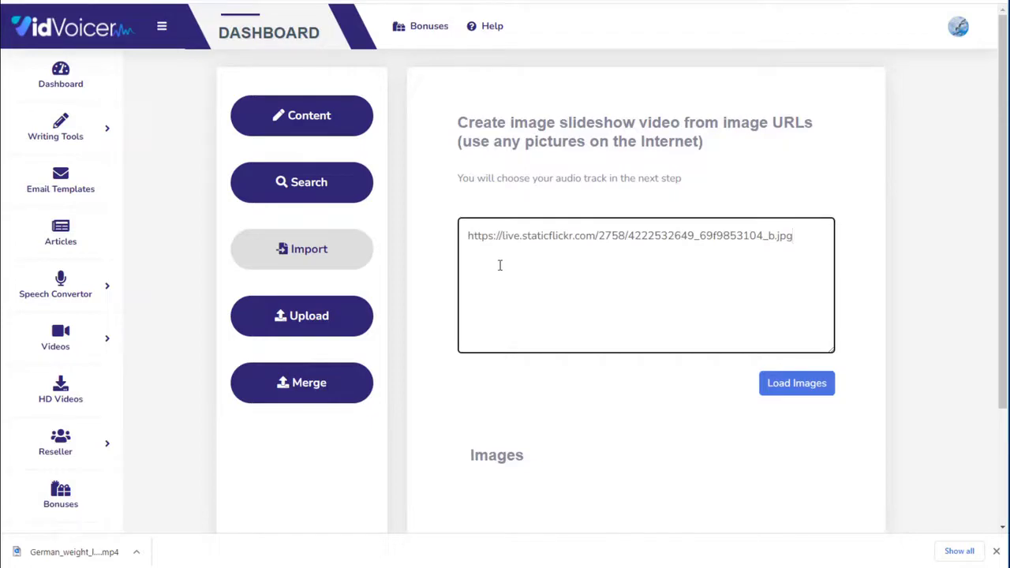
Add the weight-loss jeans photo's image address to the URL list
{"action": "key", "text": "ctrl+Tab"}
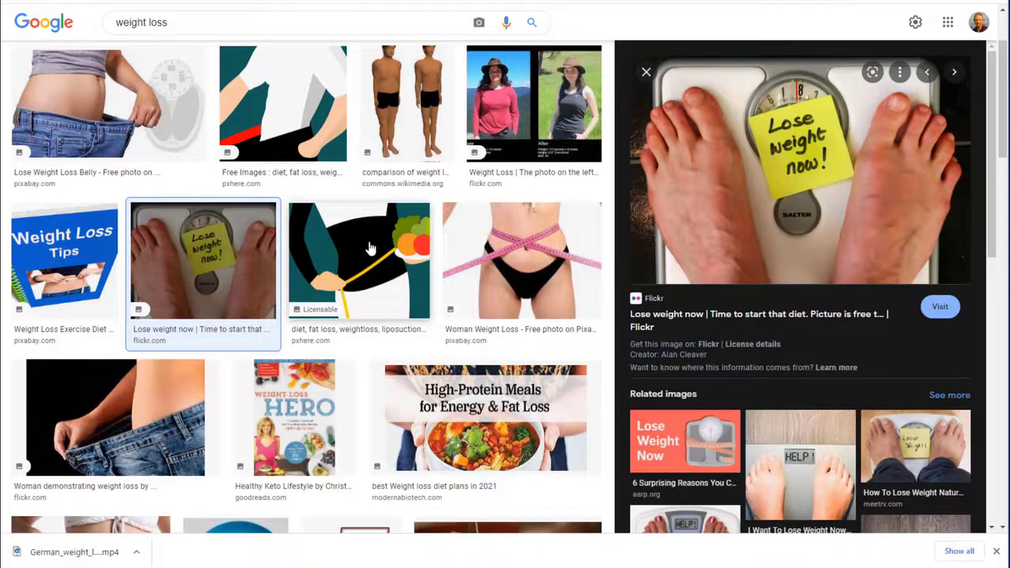
{"action": "scroll", "coordinate": [375, 251], "scroll_direction": "down", "scroll_amount": 1}
{"action": "left_click", "coordinate": [493, 209]}
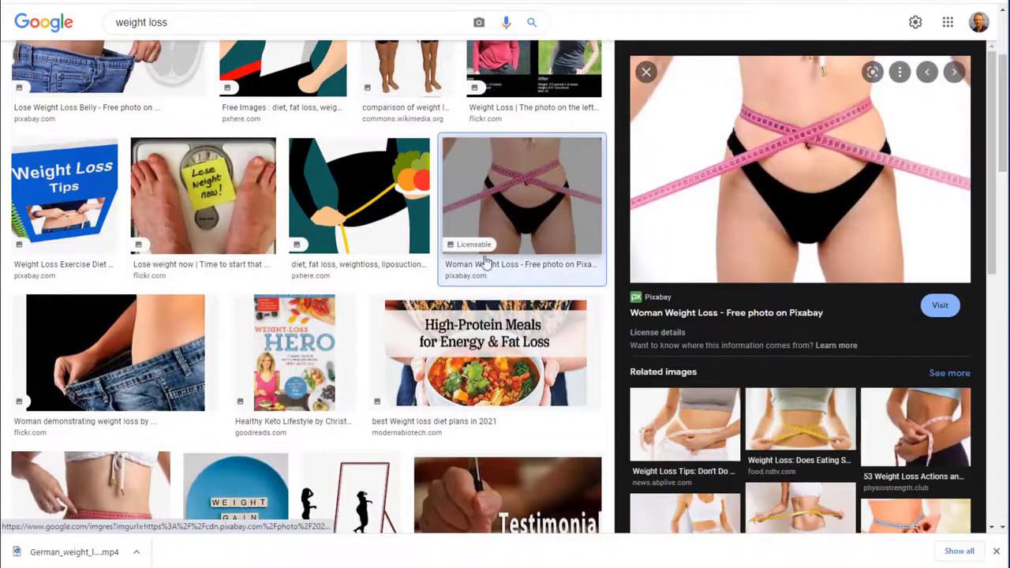
{"action": "scroll", "coordinate": [478, 266], "scroll_direction": "down", "scroll_amount": 2}
{"action": "left_click", "coordinate": [118, 229]}
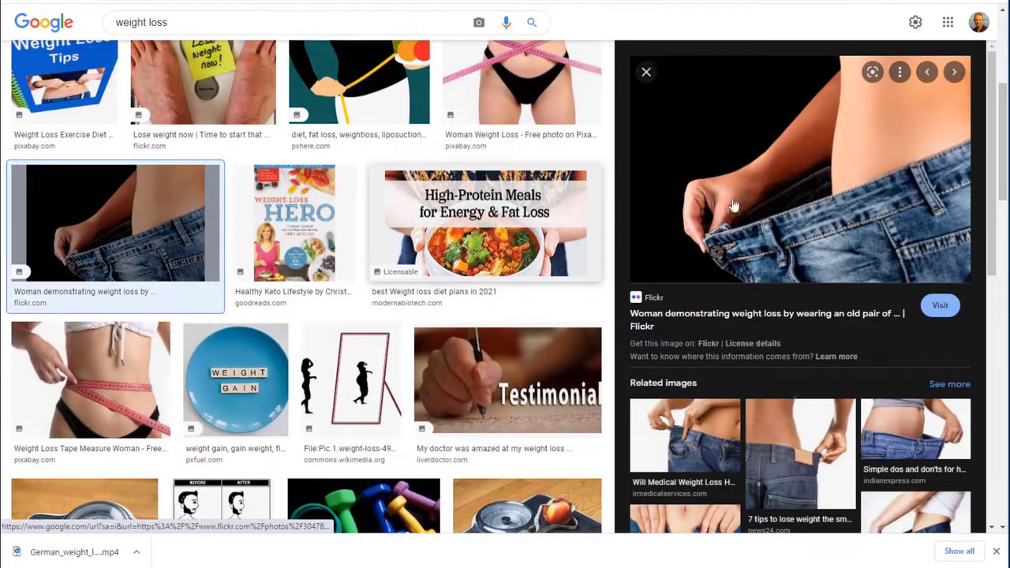
{"action": "right_click", "coordinate": [766, 166]}
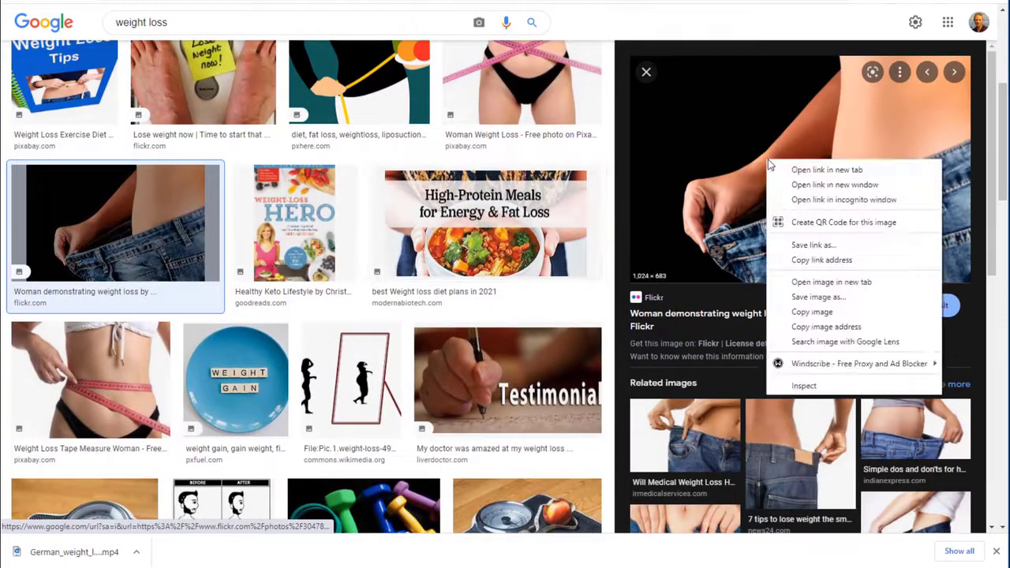
{"action": "left_click", "coordinate": [828, 331]}
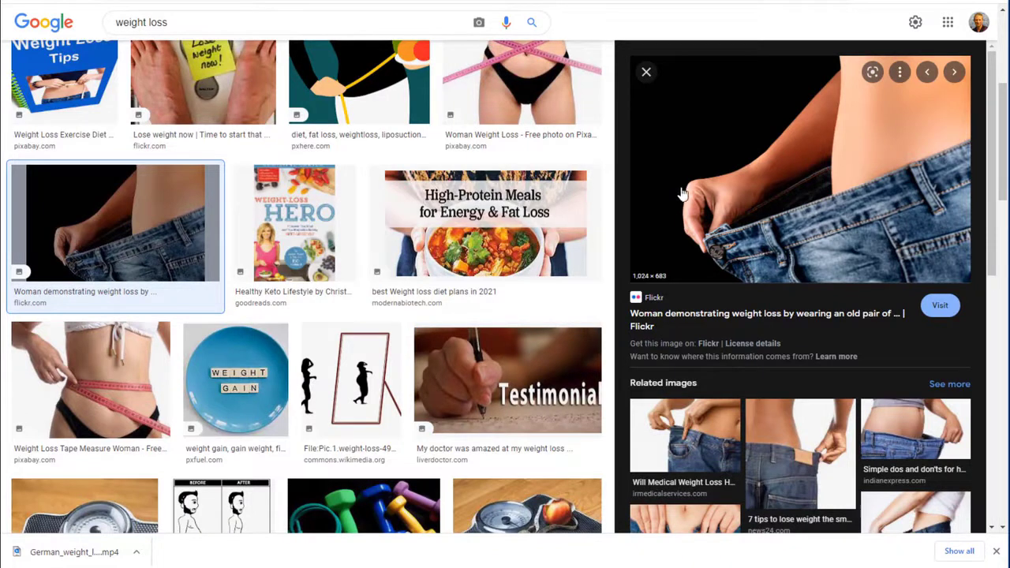
{"action": "right_click", "coordinate": [780, 166]}
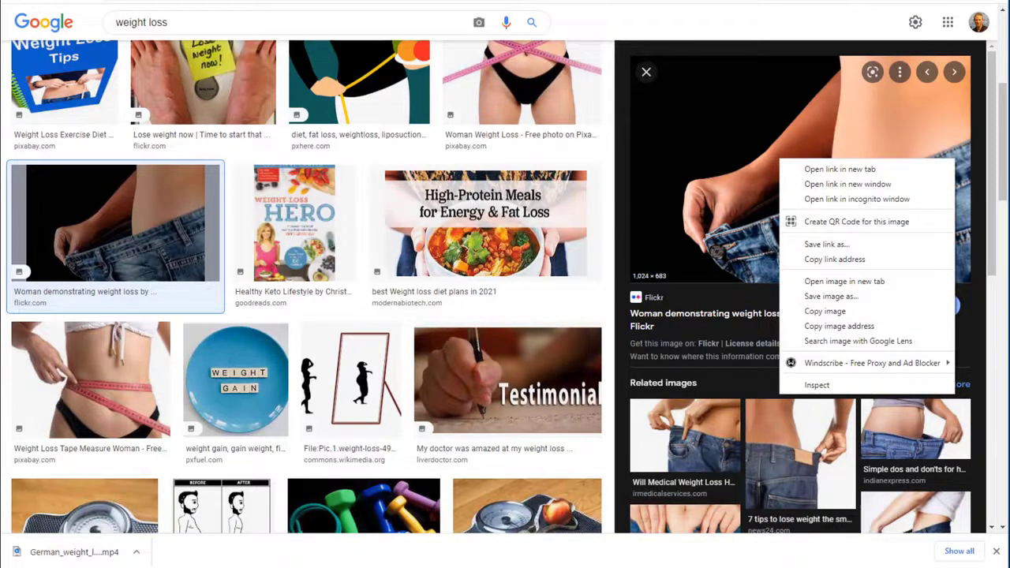
{"action": "key", "text": "ctrl+v"}
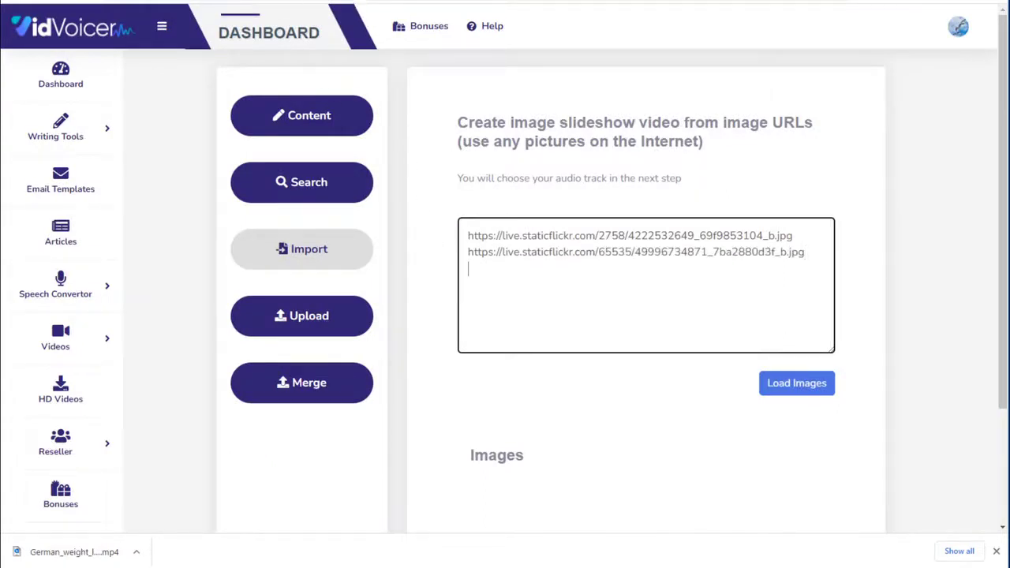
Copy the pixabay dumbbell fitness photo's image address and return to VidVoicer
{"action": "key", "text": "ctrl+Tab"}
{"action": "scroll", "coordinate": [442, 221], "scroll_direction": "down", "scroll_amount": 2}
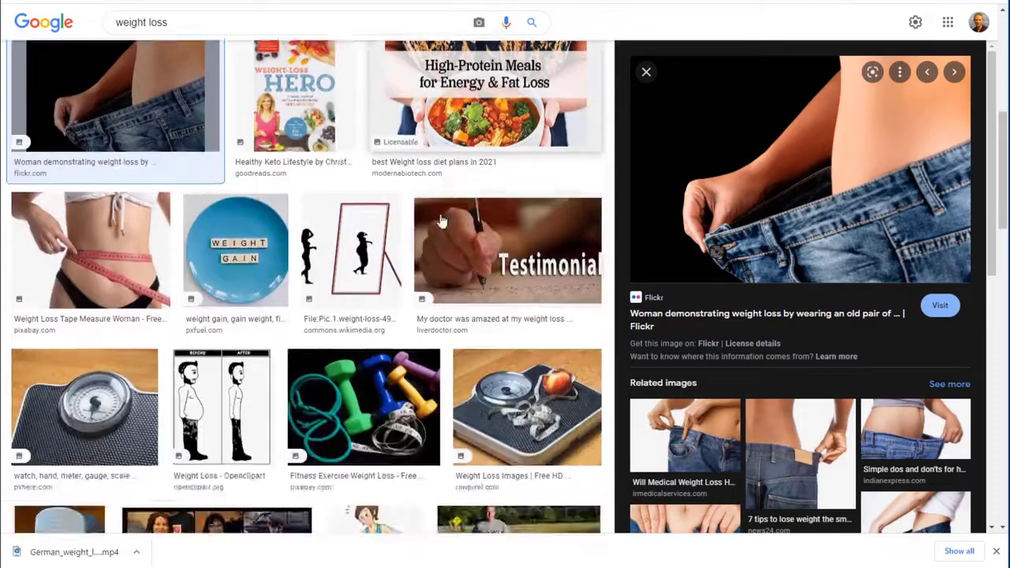
{"action": "scroll", "coordinate": [441, 223], "scroll_direction": "down", "scroll_amount": 1}
{"action": "scroll", "coordinate": [370, 158], "scroll_direction": "down", "scroll_amount": 2}
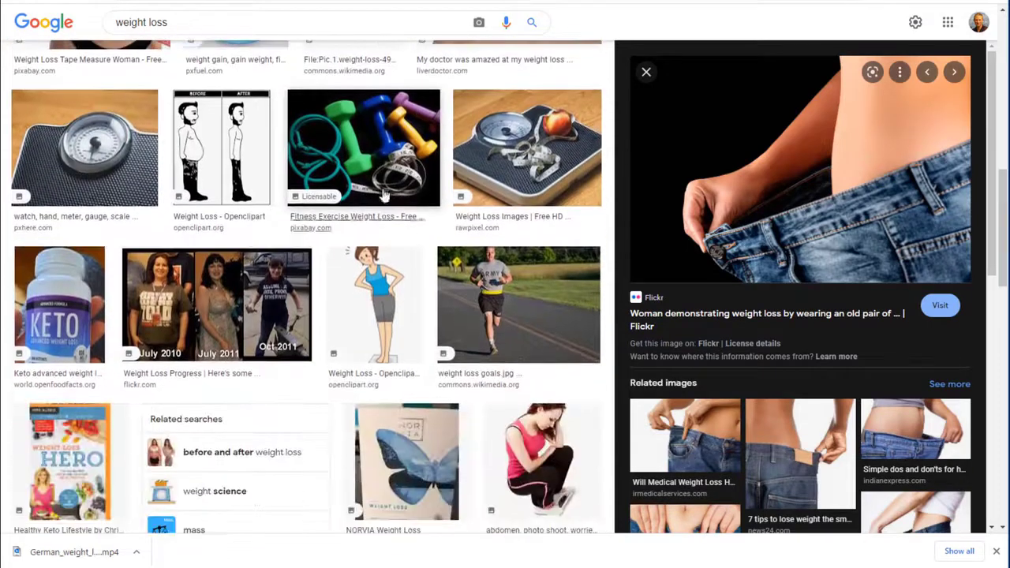
{"action": "left_click", "coordinate": [369, 152]}
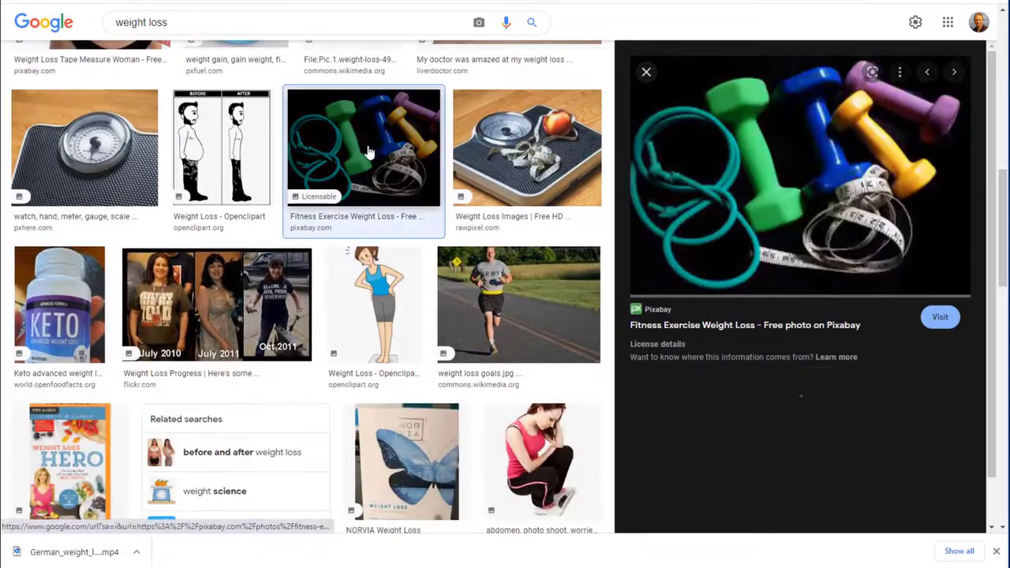
{"action": "right_click", "coordinate": [742, 172]}
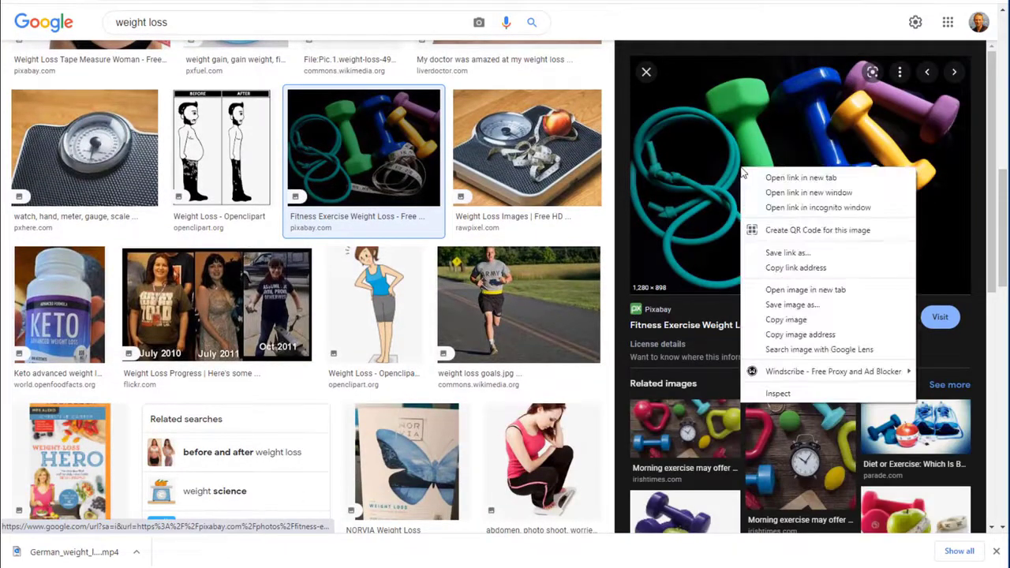
{"action": "left_click", "coordinate": [802, 334]}
{"action": "left_click", "coordinate": [190, 1]}
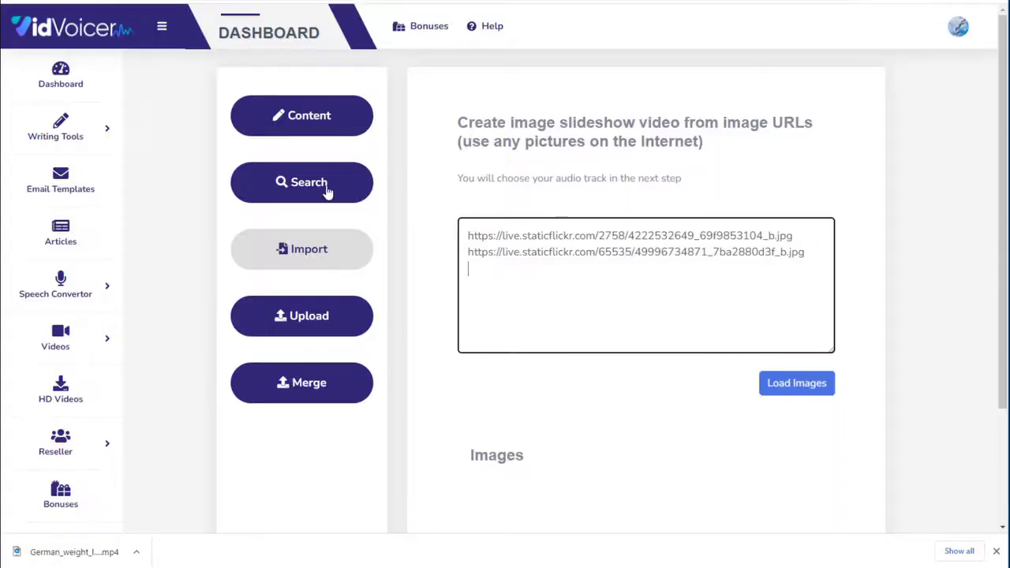
Paste the dumbbell address and load the three linked photos
{"action": "key", "text": "ctrl+v"}
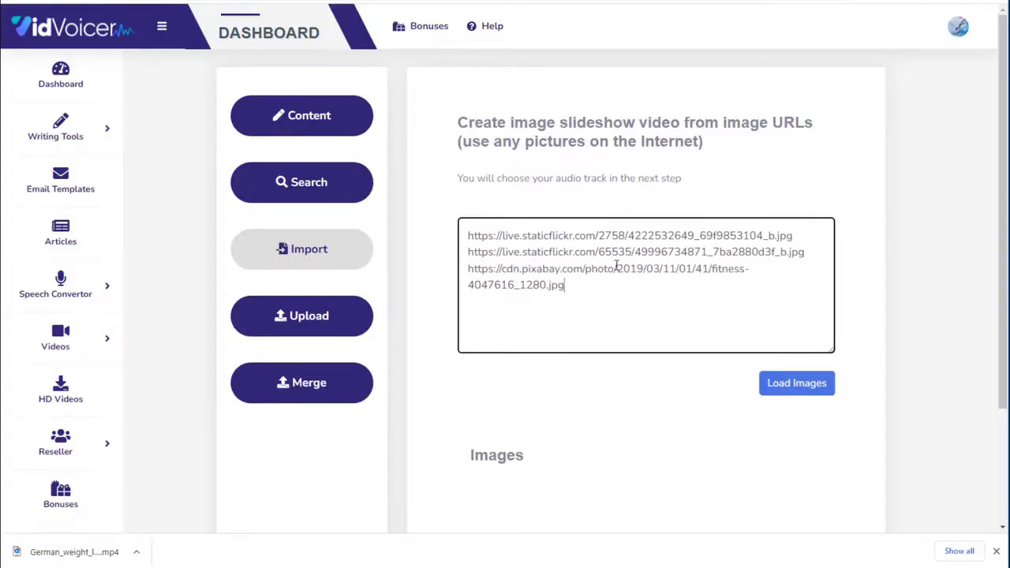
{"action": "scroll", "coordinate": [672, 345], "scroll_direction": "down", "scroll_amount": 1}
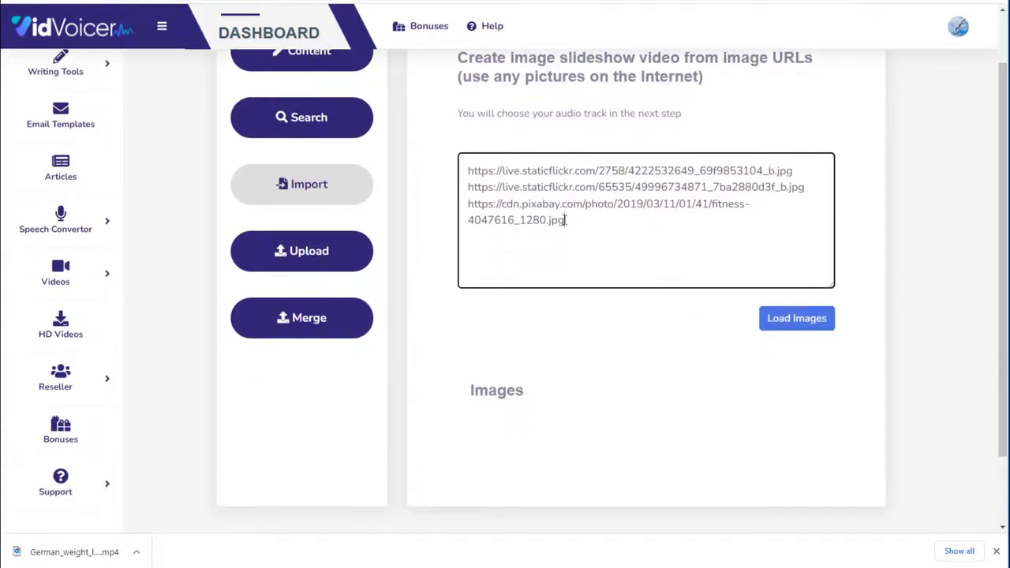
{"action": "scroll", "coordinate": [654, 230], "scroll_direction": "up", "scroll_amount": 1}
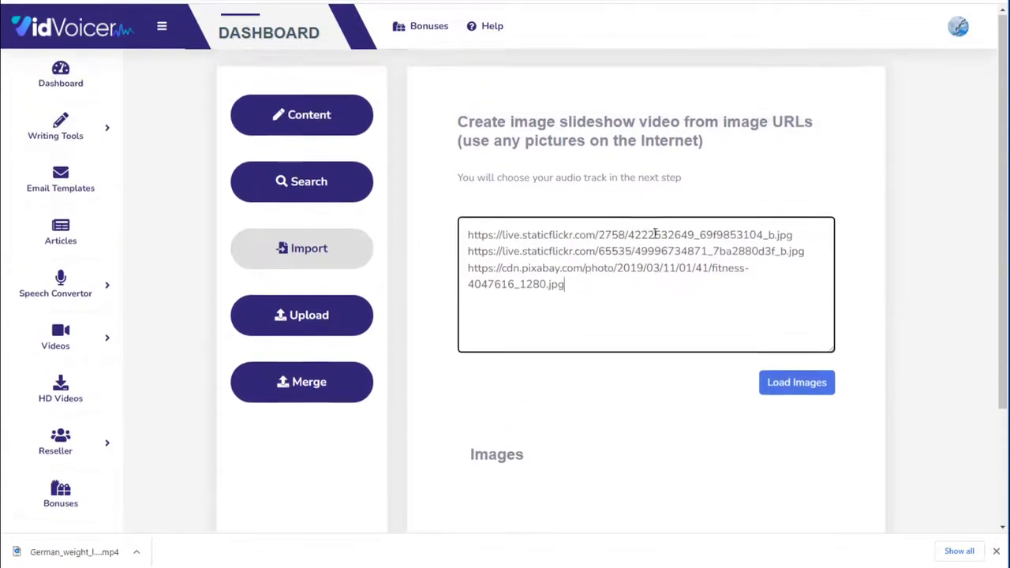
{"action": "left_click", "coordinate": [802, 384]}
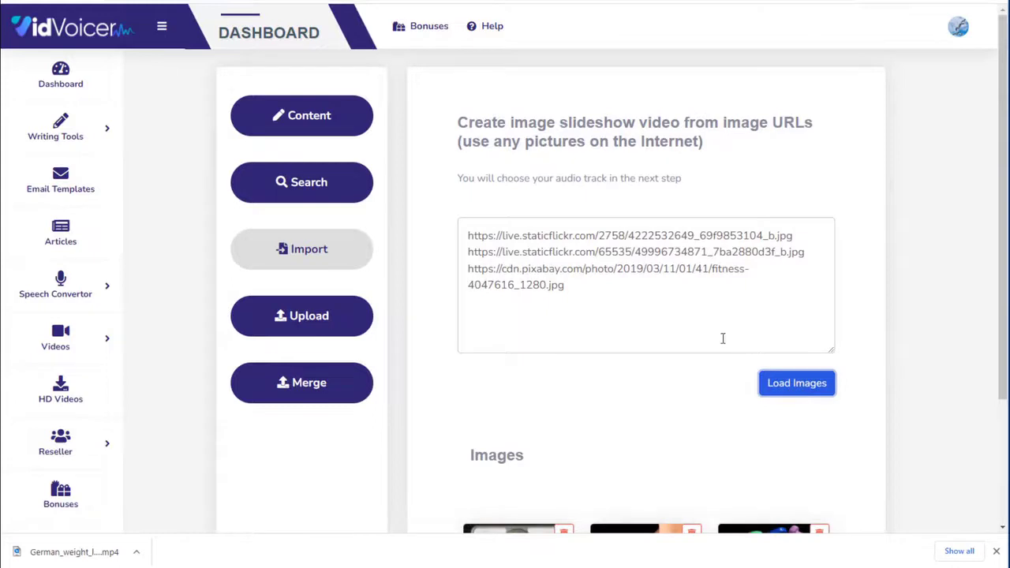
{"action": "scroll", "coordinate": [840, 302], "scroll_direction": "down", "scroll_amount": 2}
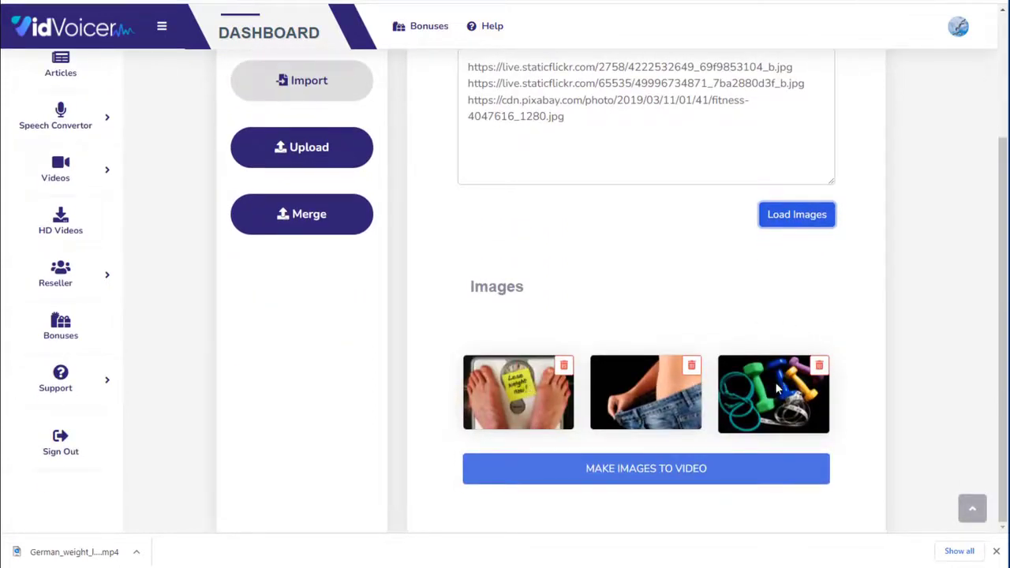
Set the video to 'German weight loss promo 3', 720p, 5 seconds, German weight loss voice-over
{"action": "left_click", "coordinate": [651, 471]}
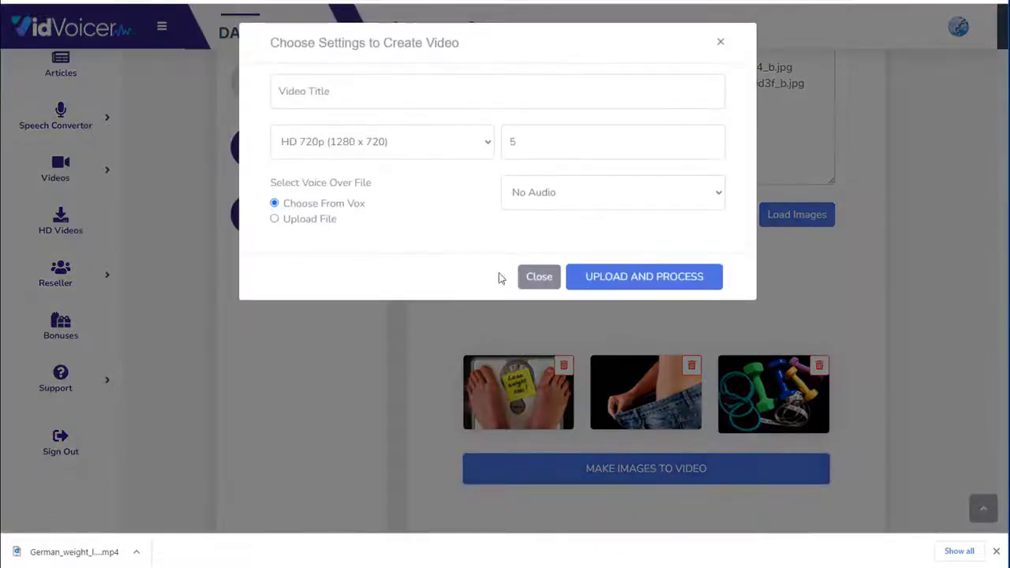
{"action": "left_click", "coordinate": [348, 90]}
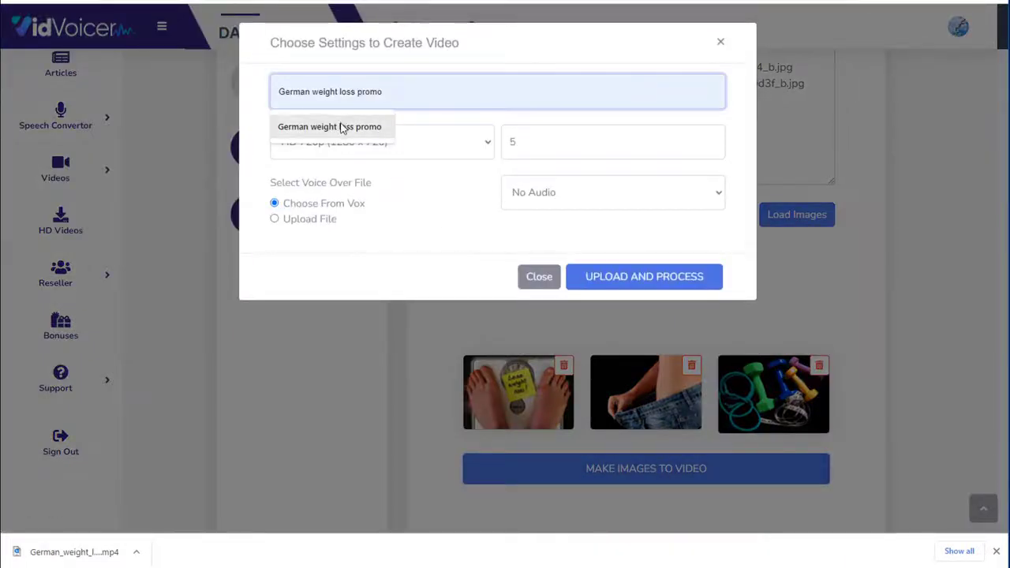
{"action": "left_click", "coordinate": [342, 126]}
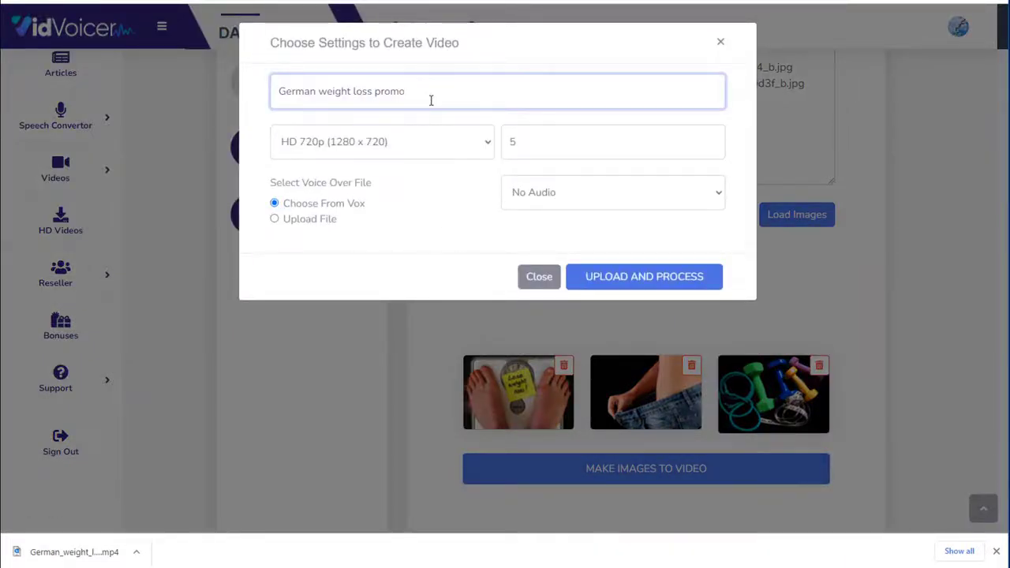
{"action": "type", "text": "3"}
{"action": "left_click", "coordinate": [429, 145]}
{"action": "left_click", "coordinate": [382, 164]}
{"action": "left_click", "coordinate": [536, 137]}
{"action": "left_click", "coordinate": [564, 197]}
{"action": "left_click", "coordinate": [554, 263]}
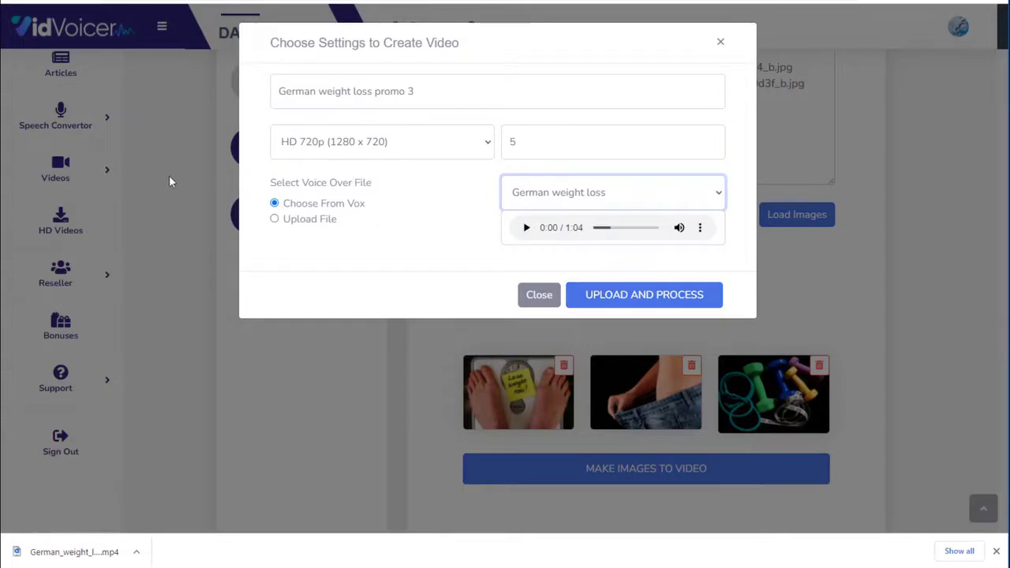
Close the slideshow settings and open the Content (Create Text Video) form
{"action": "left_click", "coordinate": [720, 42]}
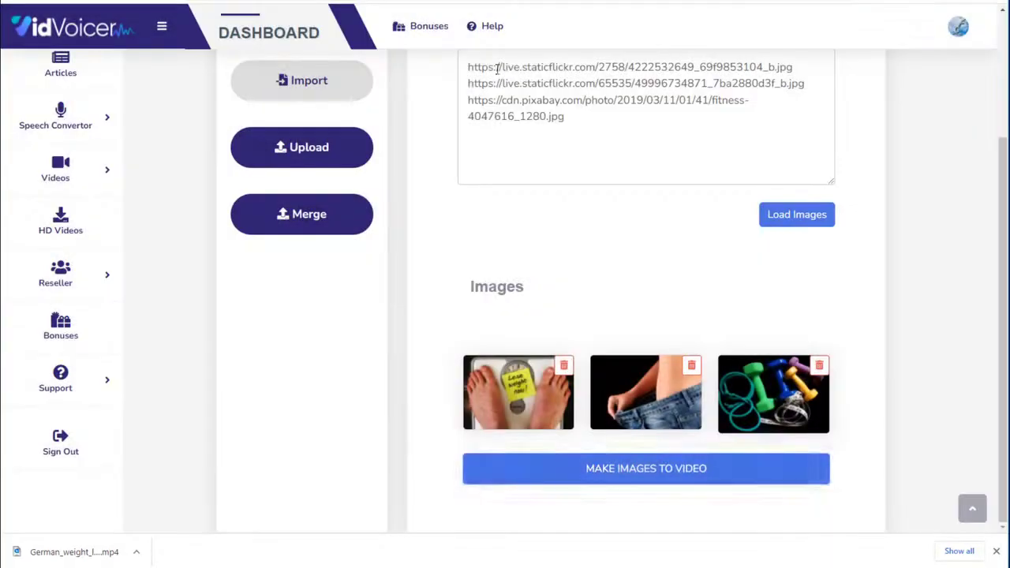
{"action": "scroll", "coordinate": [418, 136], "scroll_direction": "up", "scroll_amount": 1}
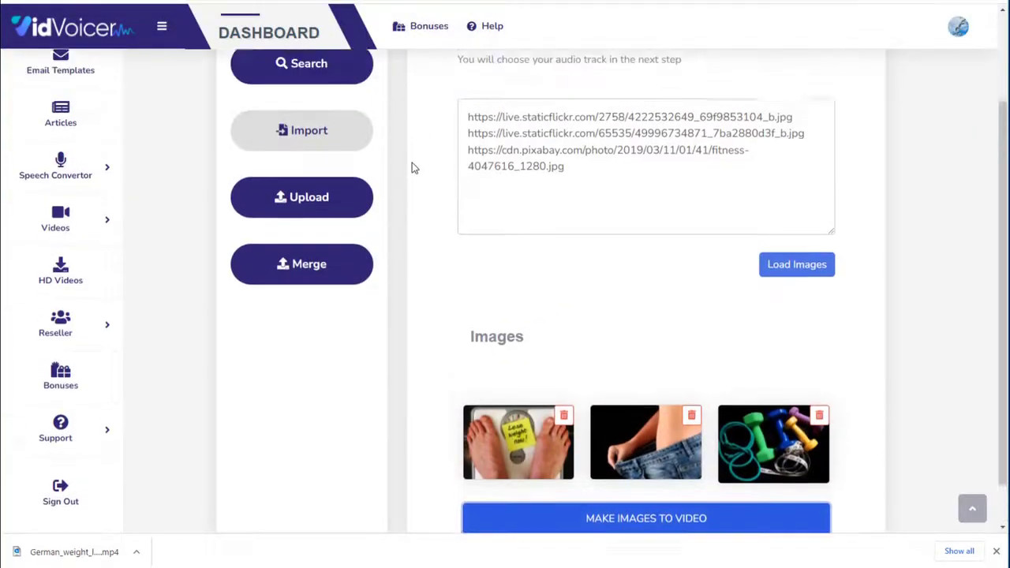
{"action": "scroll", "coordinate": [411, 178], "scroll_direction": "up", "scroll_amount": 2}
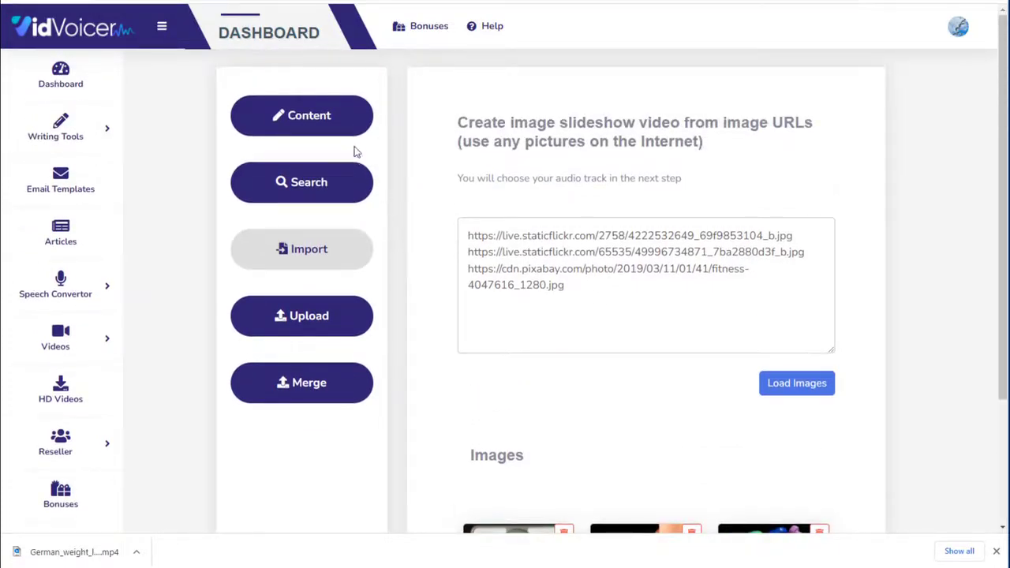
{"action": "left_click", "coordinate": [302, 119]}
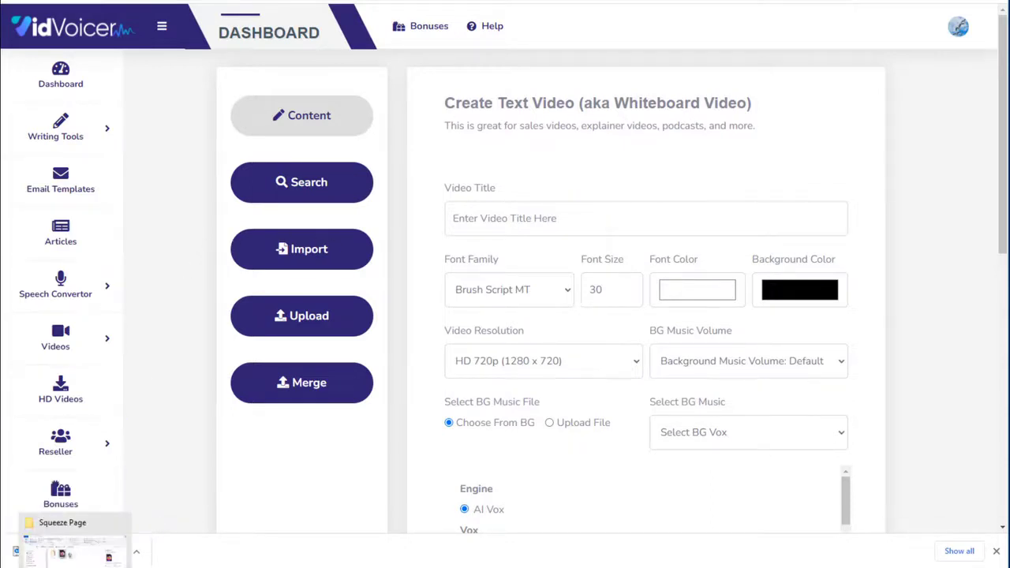
Select index.html in the Squeeze Page folder and inspect the video's load error message
{"action": "left_click", "coordinate": [47, 540]}
{"action": "left_click", "coordinate": [331, 346]}
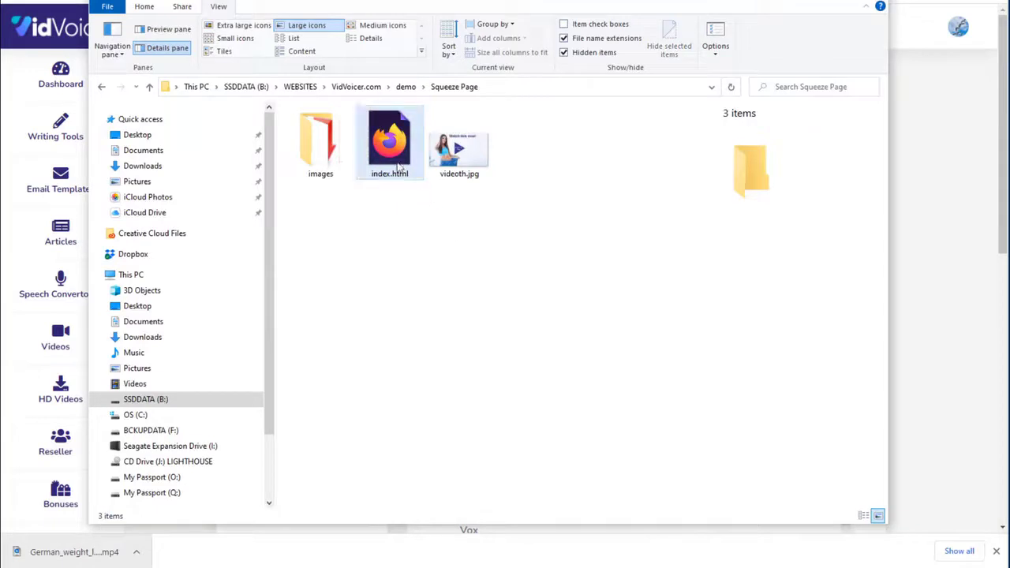
{"action": "left_click", "coordinate": [389, 150]}
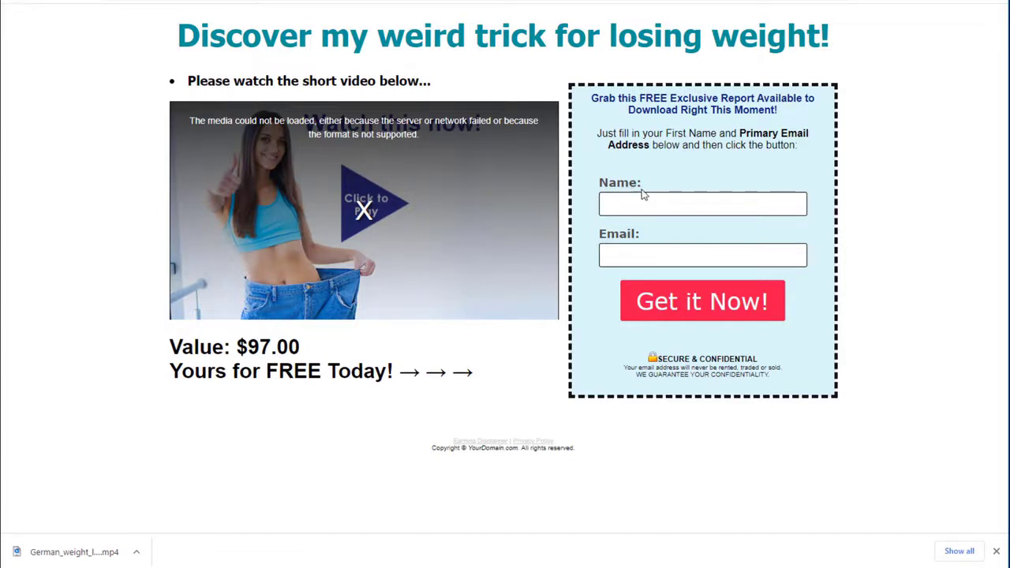
{"action": "left_click_drag", "start_coordinate": [226, 120], "coordinate": [440, 136]}
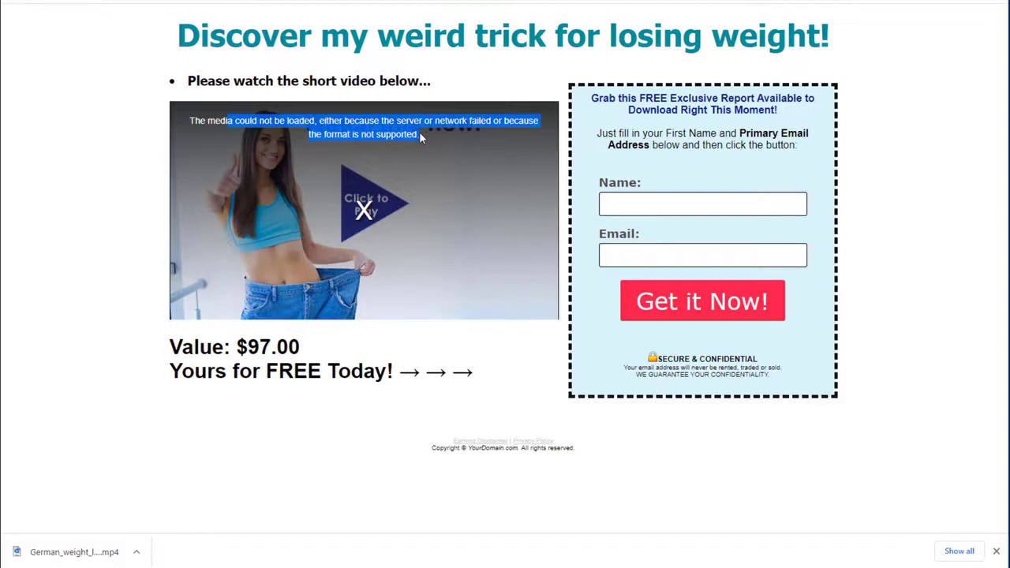
{"action": "left_click_drag", "start_coordinate": [418, 134], "coordinate": [195, 120]}
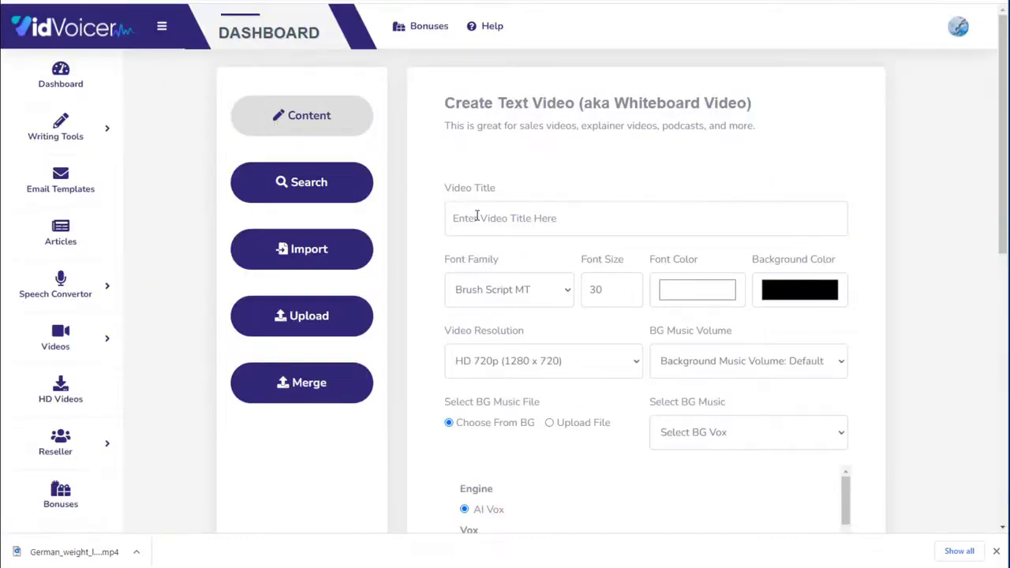
Title the video 'weight loss squeeze' in Arial font at size 50
{"action": "left_click", "coordinate": [477, 213]}
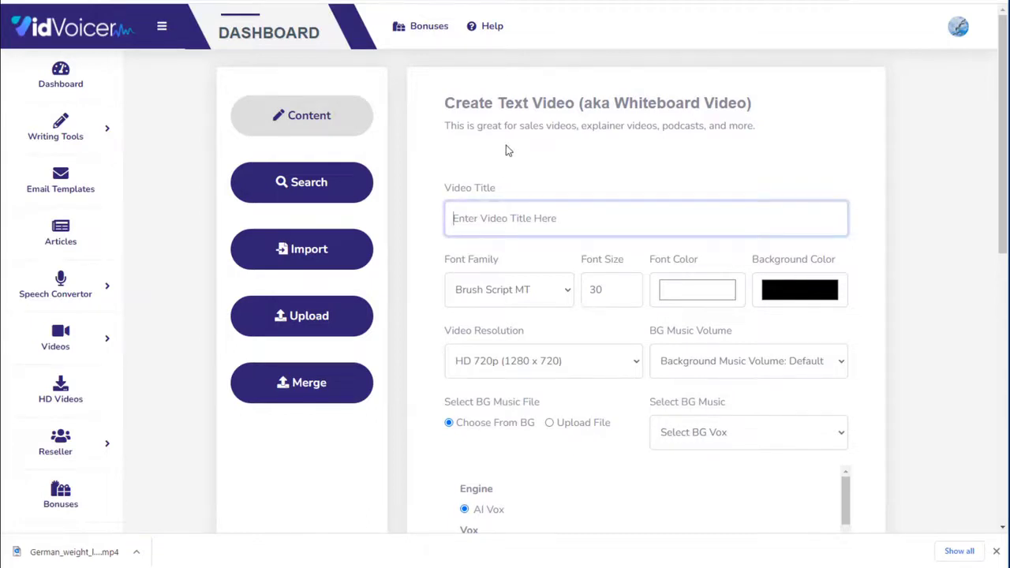
{"action": "type", "text": "wei"}
{"action": "type", "text": "e"}
{"action": "scroll", "coordinate": [504, 124], "scroll_direction": "down", "scroll_amount": 1}
{"action": "left_click", "coordinate": [551, 226]}
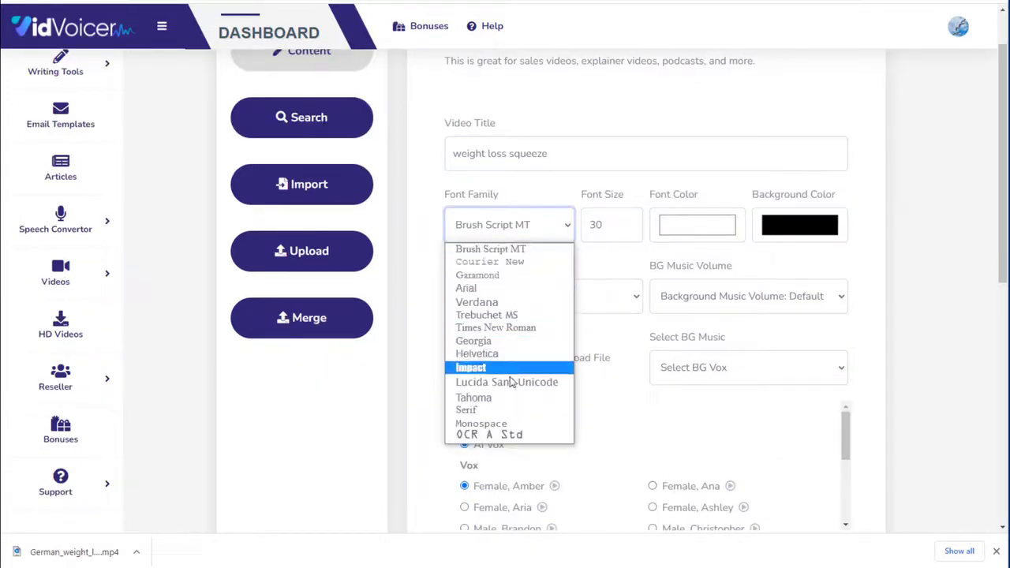
{"action": "left_click", "coordinate": [480, 289]}
{"action": "double_click", "coordinate": [596, 225]}
{"action": "type", "text": "50"}
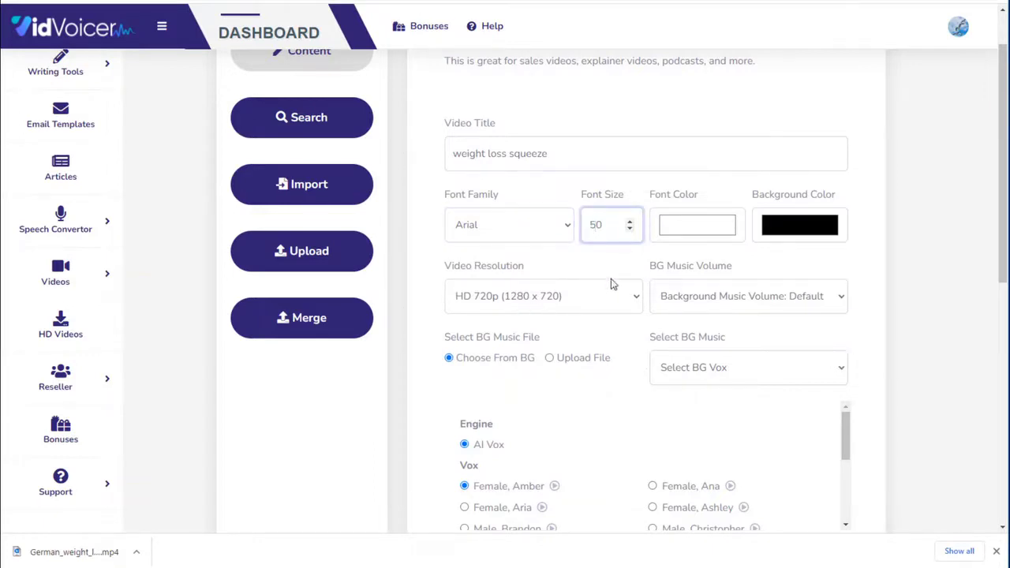
{"action": "left_click_drag", "start_coordinate": [1002, 260], "coordinate": [1001, 513]}
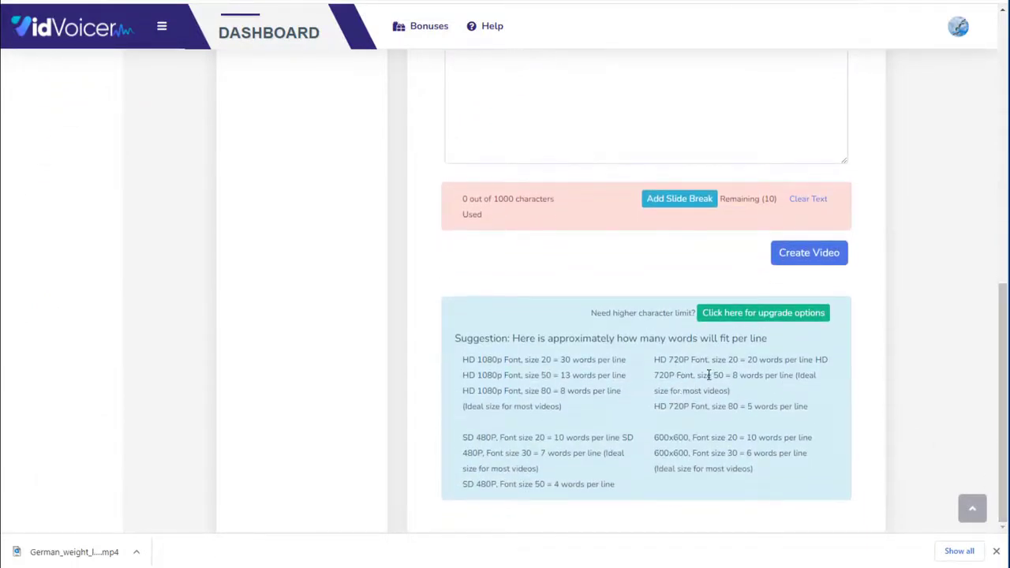
{"action": "left_click_drag", "start_coordinate": [703, 375], "coordinate": [723, 376]}
{"action": "left_click_drag", "start_coordinate": [1003, 366], "coordinate": [1003, 129]}
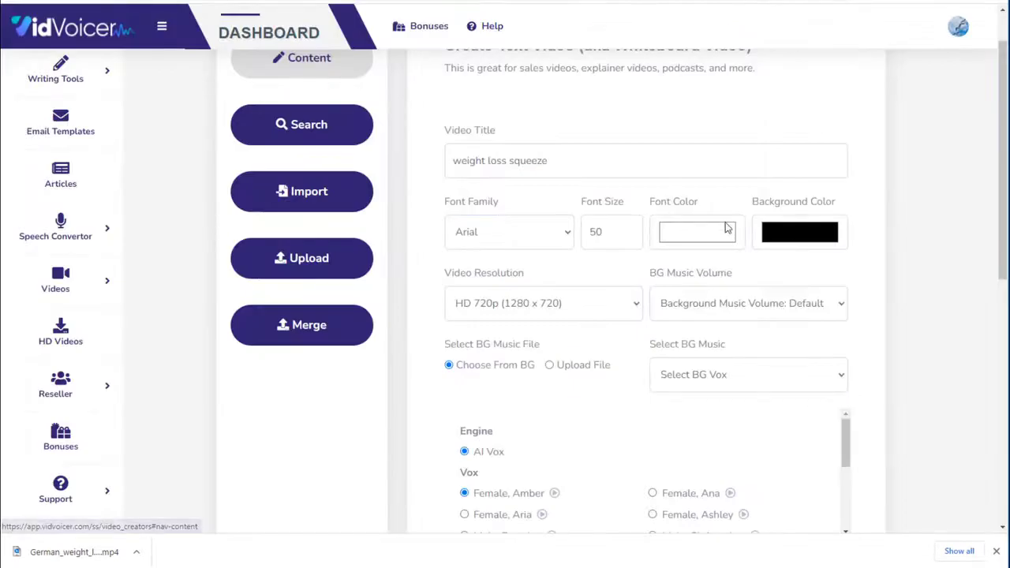
Set a light blue background colour and a near-black font colour
{"action": "left_click", "coordinate": [794, 238]}
{"action": "left_click", "coordinate": [847, 355]}
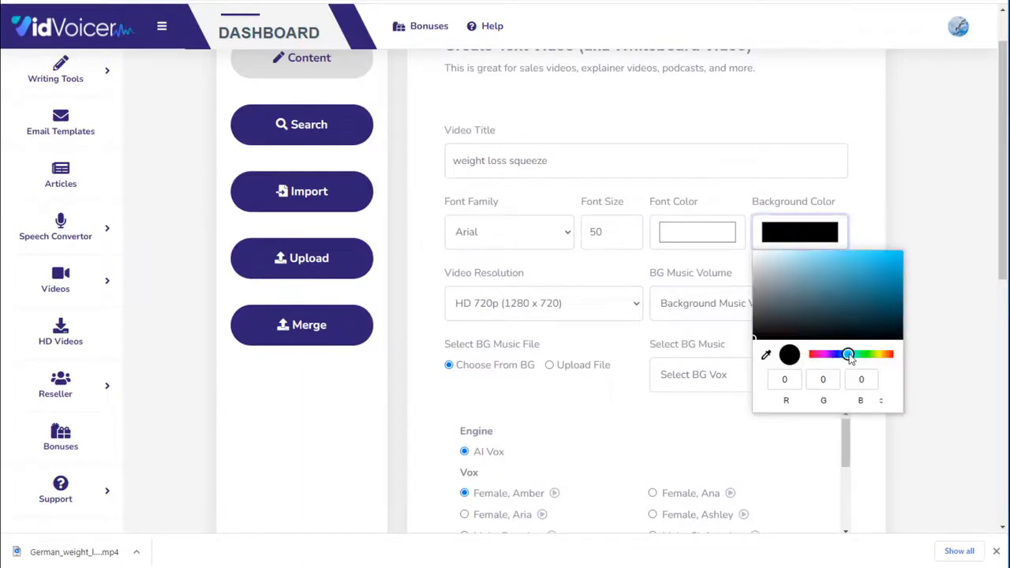
{"action": "mouse_move", "coordinate": [806, 297]}
{"action": "left_mouse_down"}
{"action": "mouse_move", "coordinate": [789, 260]}
{"action": "mouse_move", "coordinate": [773, 260]}
{"action": "left_mouse_up"}
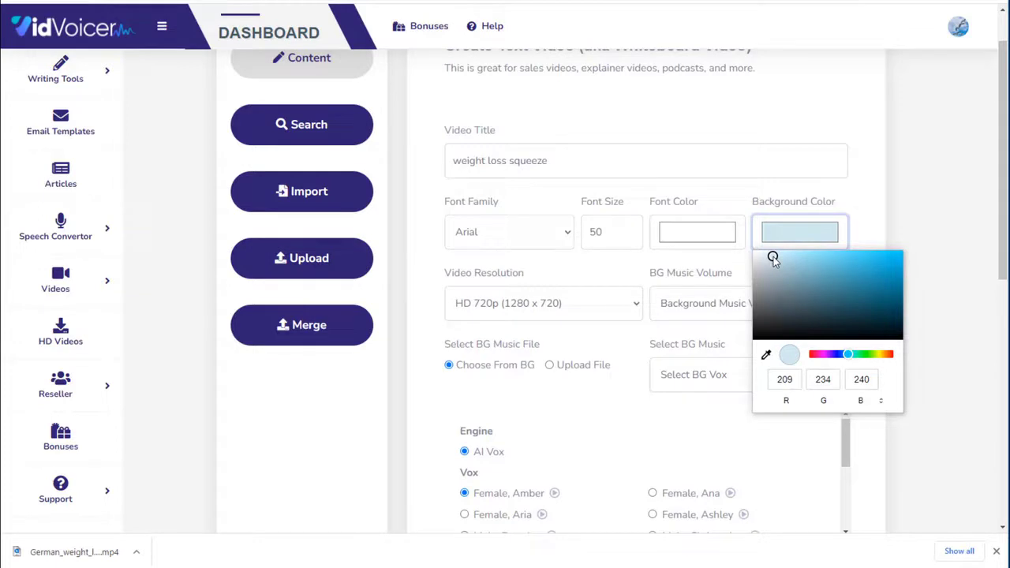
{"action": "left_click", "coordinate": [689, 238]}
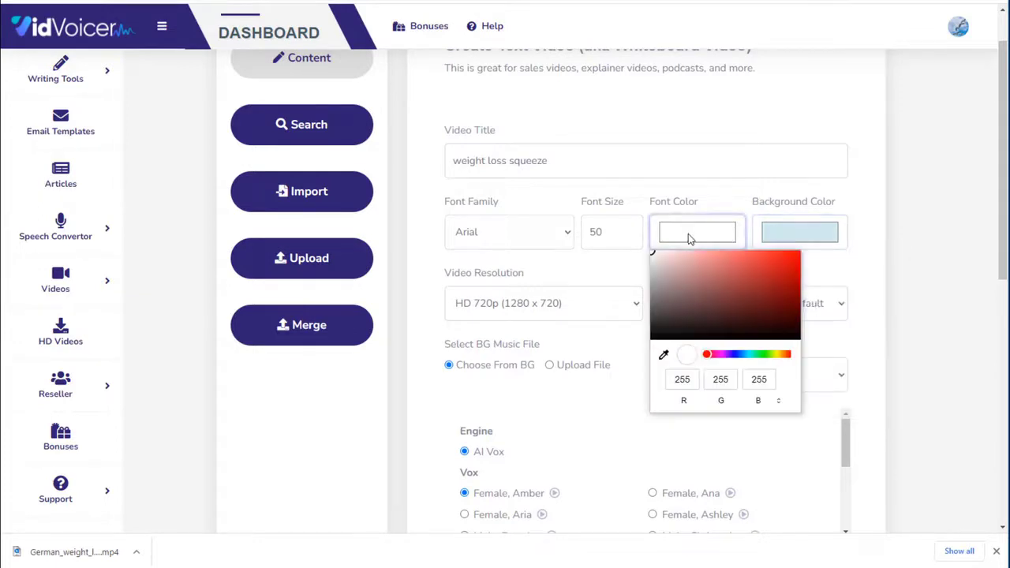
{"action": "left_click_drag", "start_coordinate": [661, 303], "coordinate": [653, 337]}
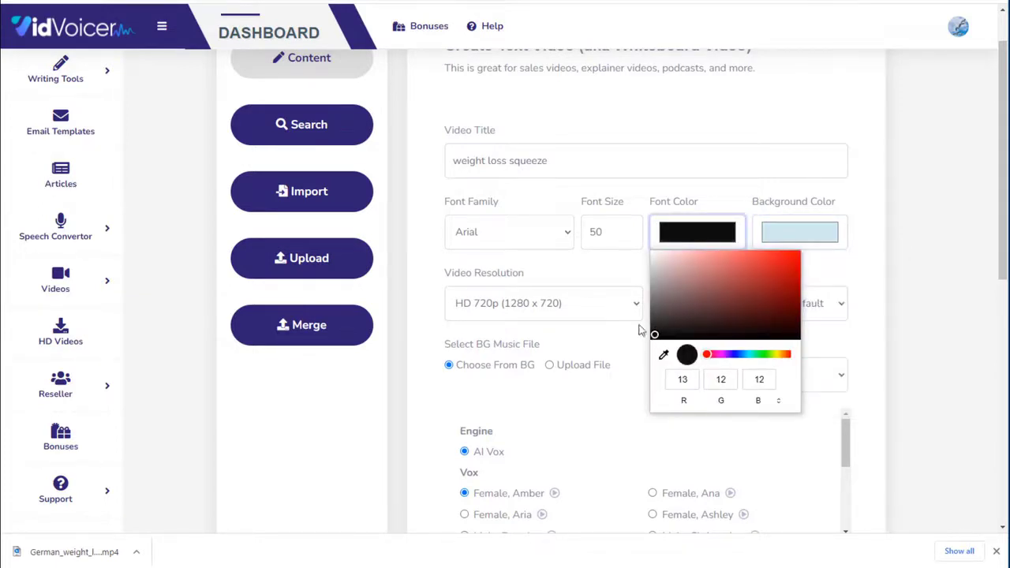
Set background music volume to 0.10 and choose the BG new - 4 track
{"action": "left_click", "coordinate": [604, 271]}
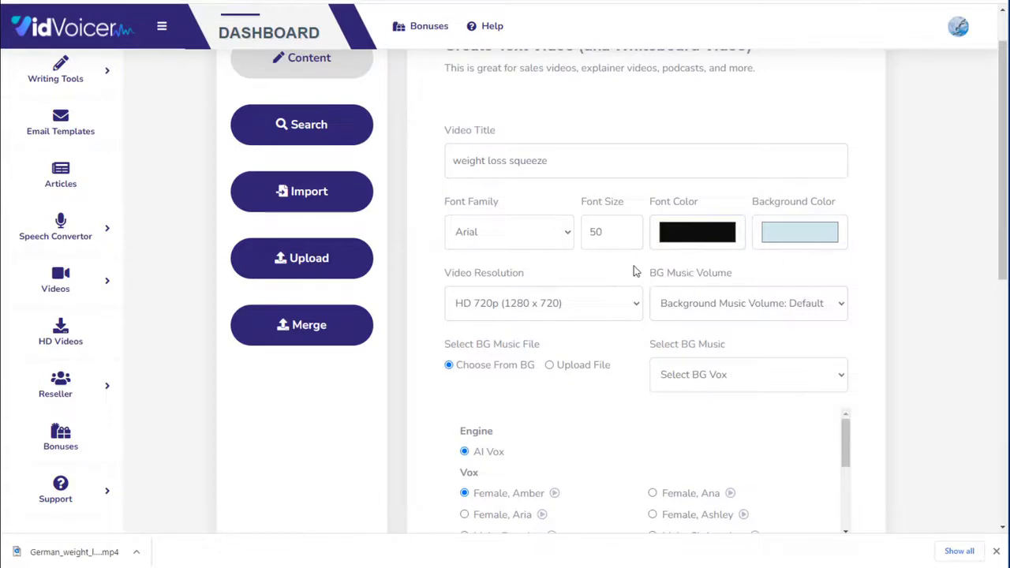
{"action": "scroll", "coordinate": [631, 271], "scroll_direction": "down", "scroll_amount": 1}
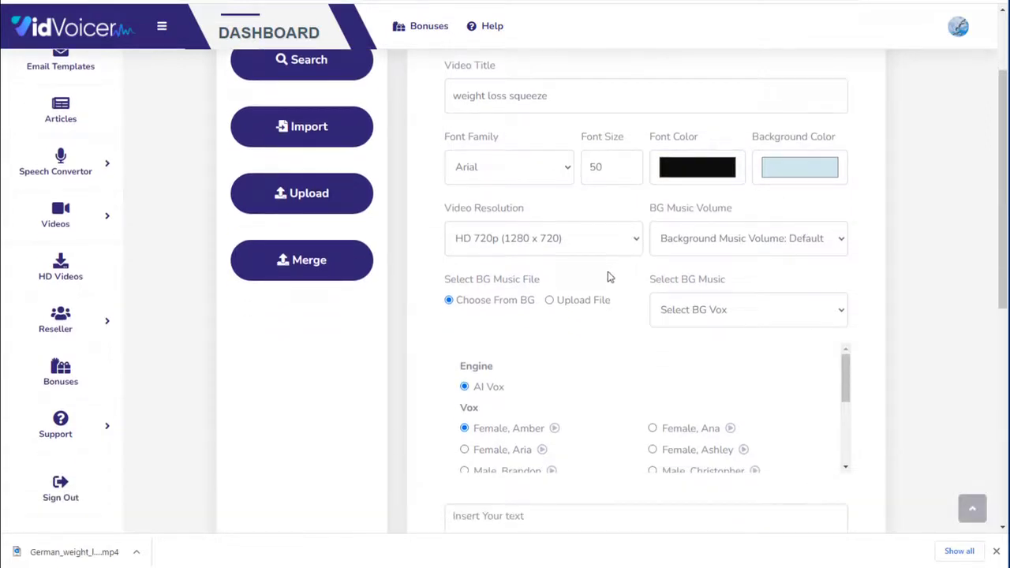
{"action": "left_click", "coordinate": [769, 240]}
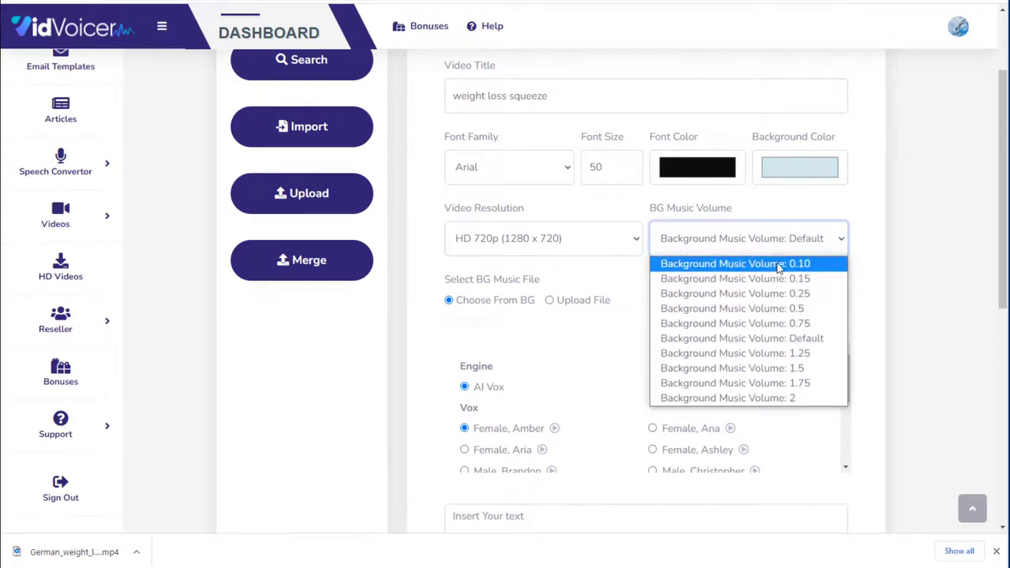
{"action": "left_click", "coordinate": [774, 265]}
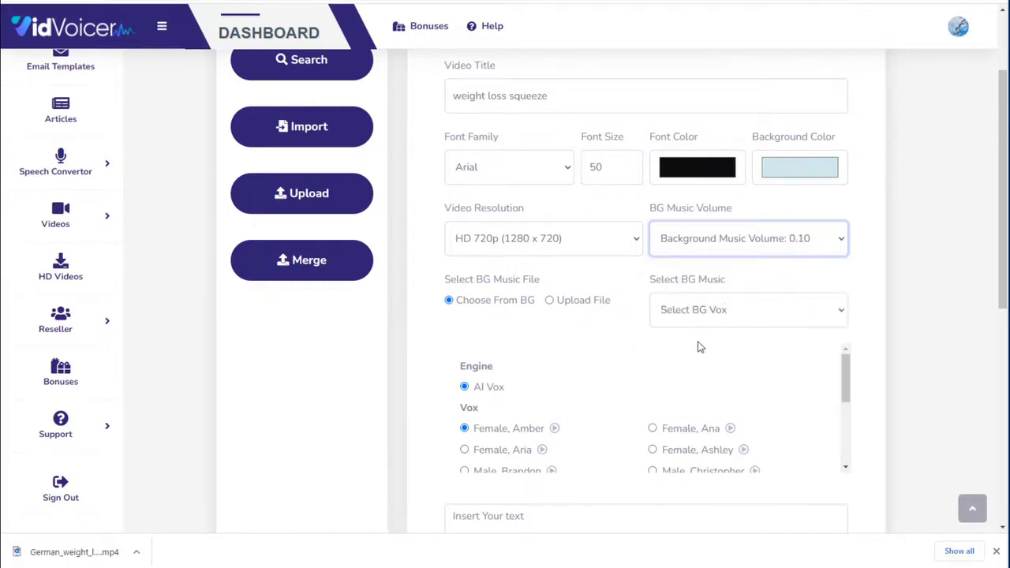
{"action": "left_click", "coordinate": [728, 312]}
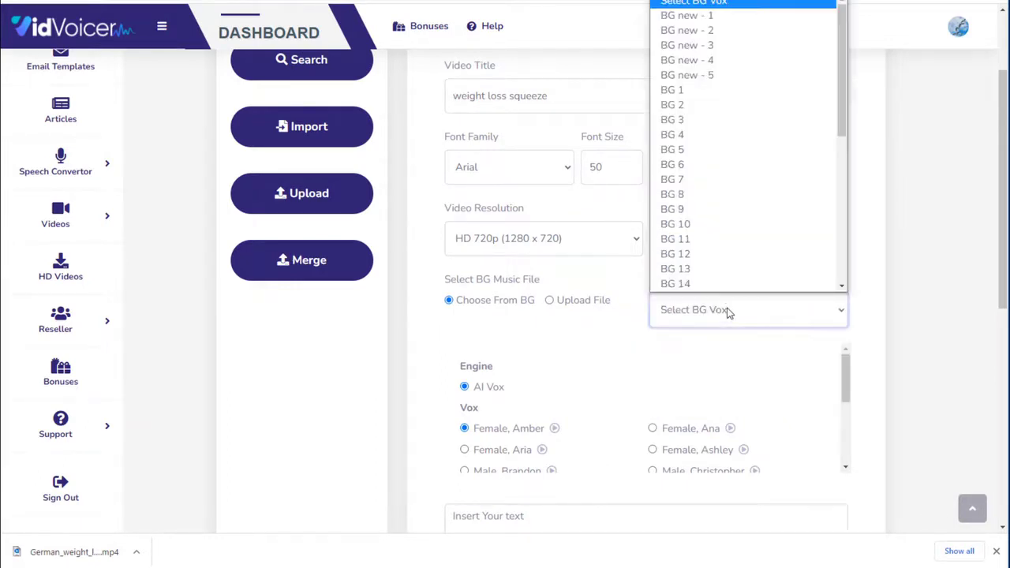
{"action": "left_click", "coordinate": [729, 64]}
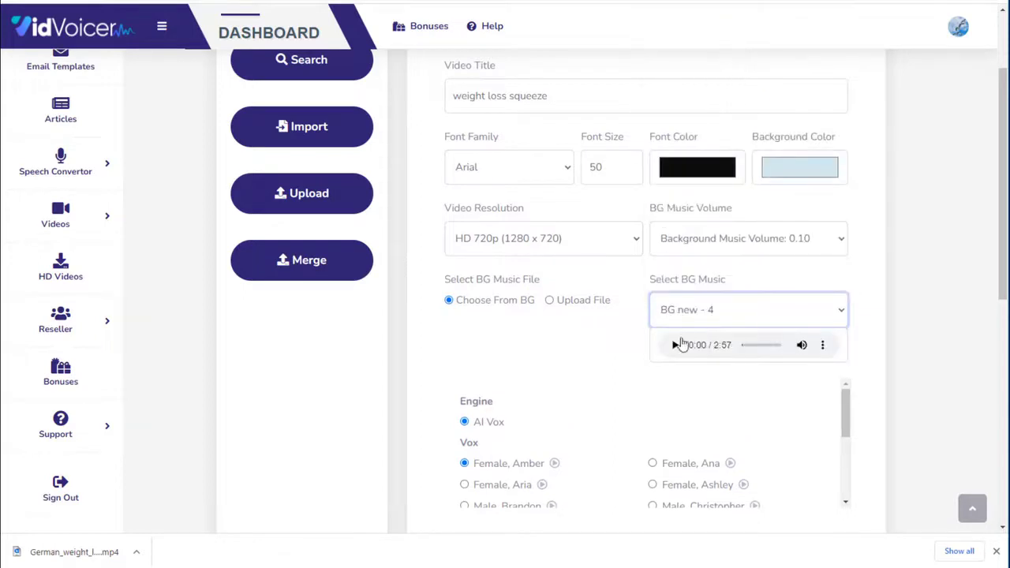
Keep BG new - 4 selected and play its audio preview
{"action": "left_click", "coordinate": [702, 316]}
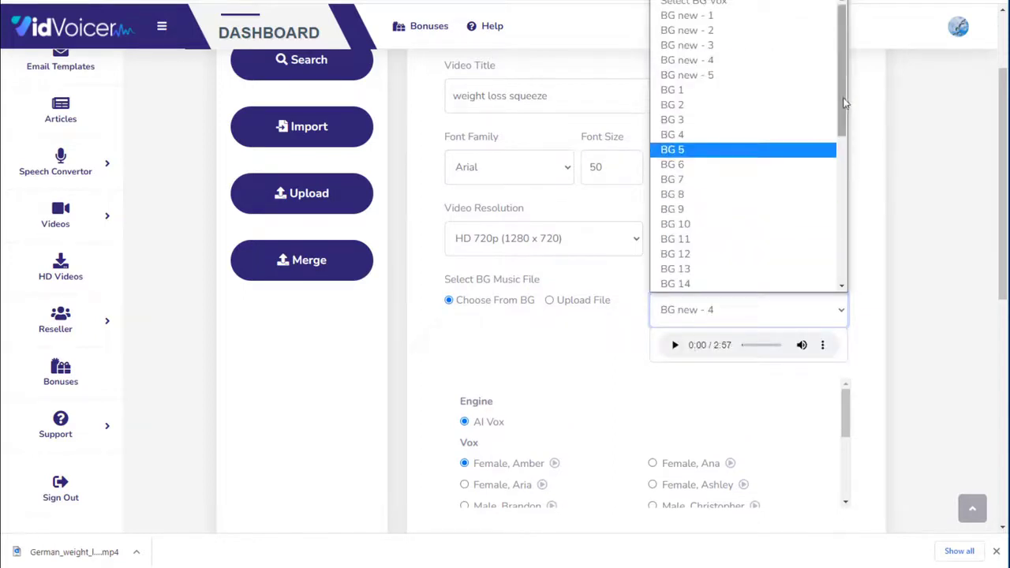
{"action": "mouse_move", "coordinate": [843, 87]}
{"action": "left_mouse_down"}
{"action": "mouse_move", "coordinate": [846, 241]}
{"action": "mouse_move", "coordinate": [851, 73]}
{"action": "left_mouse_up"}
{"action": "left_click", "coordinate": [584, 323]}
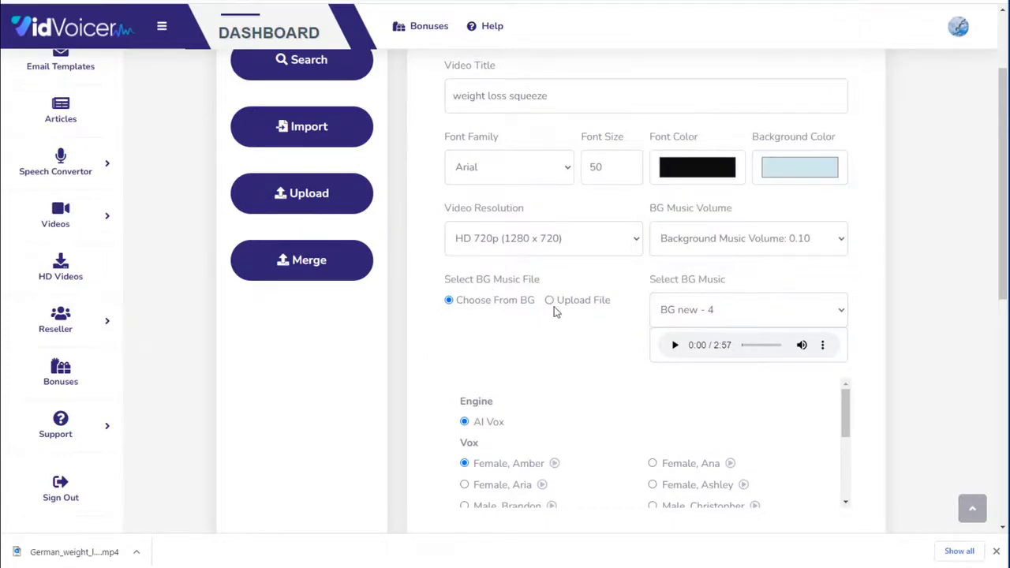
{"action": "left_click", "coordinate": [675, 347]}
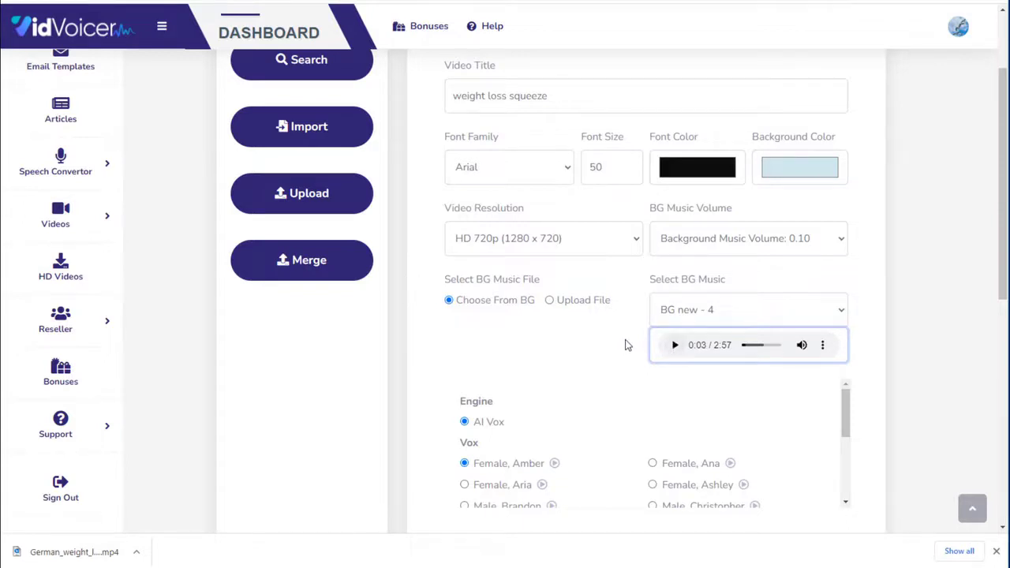
{"action": "left_click", "coordinate": [601, 331]}
{"action": "scroll", "coordinate": [594, 340], "scroll_direction": "down", "scroll_amount": 3}
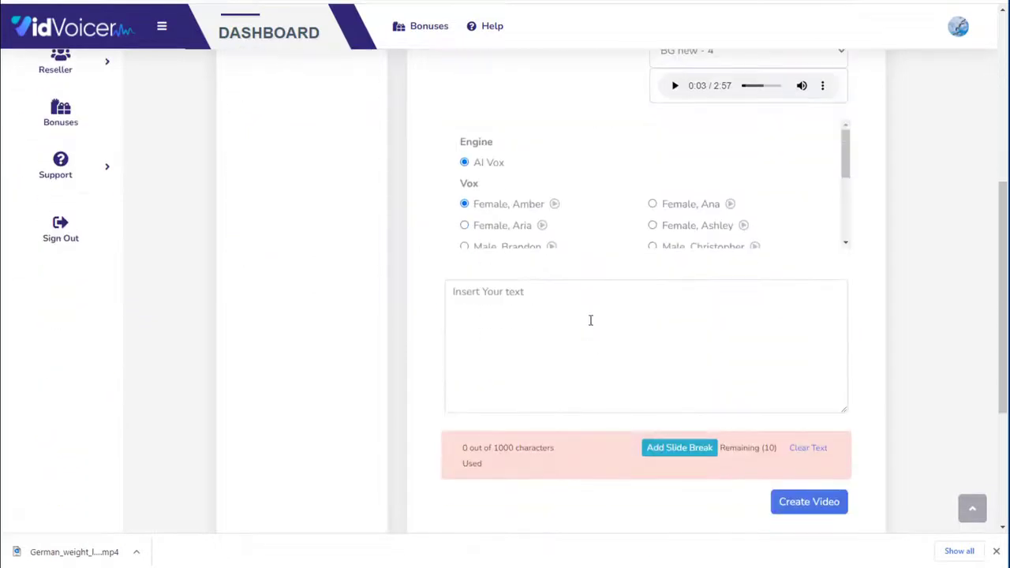
{"action": "scroll", "coordinate": [590, 319], "scroll_direction": "up", "scroll_amount": 2}
{"action": "mouse_move", "coordinate": [846, 273]}
{"action": "left_mouse_down"}
{"action": "mouse_move", "coordinate": [845, 334]}
{"action": "mouse_move", "coordinate": [845, 266]}
{"action": "left_mouse_up"}
{"action": "scroll", "coordinate": [584, 300], "scroll_direction": "down", "scroll_amount": 2}
{"action": "scroll", "coordinate": [584, 300], "scroll_direction": "up", "scroll_amount": 2}
{"action": "scroll", "coordinate": [583, 301], "scroll_direction": "up", "scroll_amount": 1}
{"action": "scroll", "coordinate": [438, 345], "scroll_direction": "down", "scroll_amount": 2}
Select the slide-break-marked weight-loss script in Notepad++ and return to VidVoicer's text box
{"action": "key", "text": "alt+Tab"}
{"action": "scroll", "coordinate": [284, 334], "scroll_direction": "down", "scroll_amount": 5}
{"action": "scroll", "coordinate": [271, 386], "scroll_direction": "down", "scroll_amount": 4}
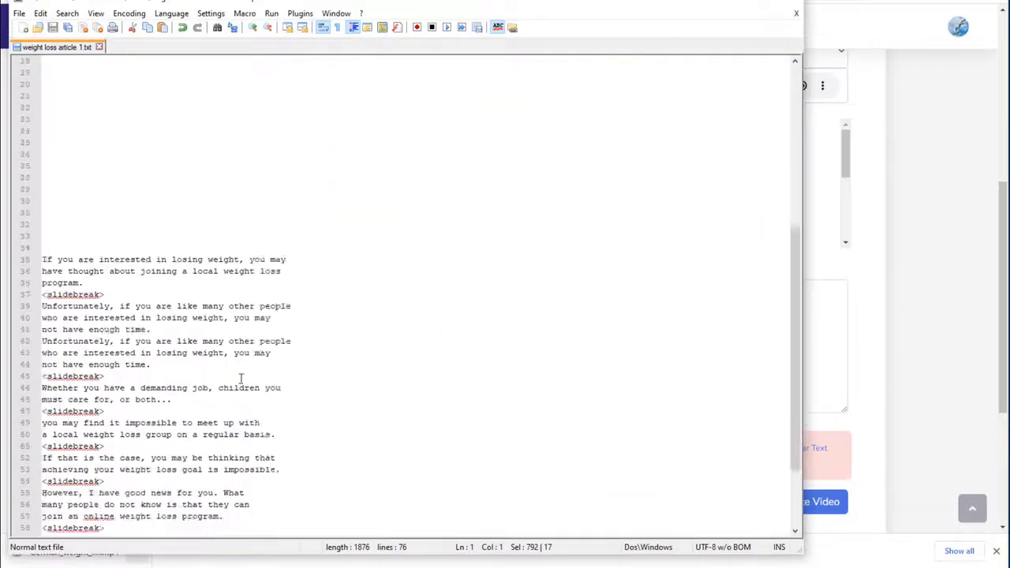
{"action": "scroll", "coordinate": [237, 331], "scroll_direction": "down", "scroll_amount": 3}
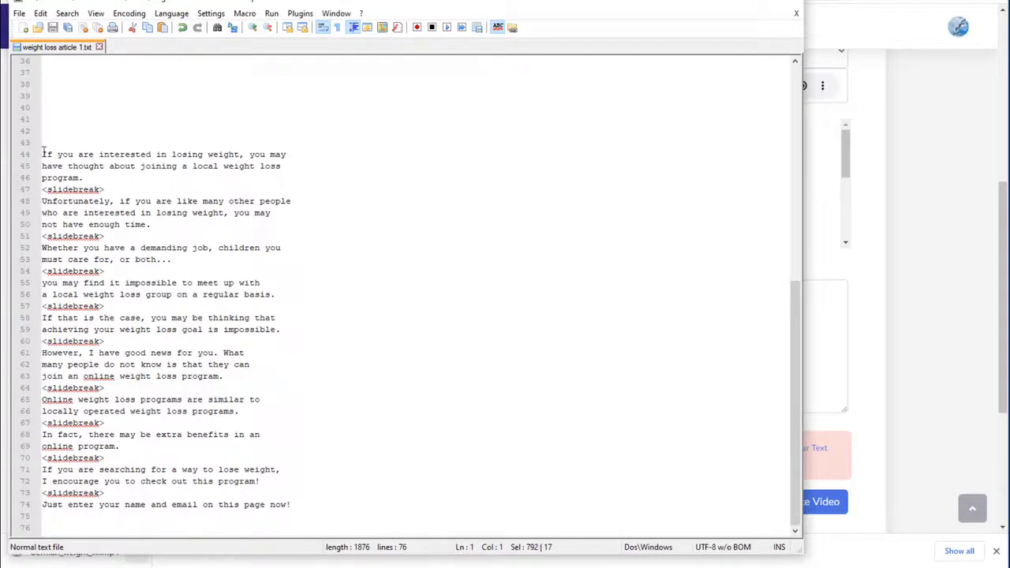
{"action": "left_click_drag", "start_coordinate": [43, 152], "coordinate": [337, 504]}
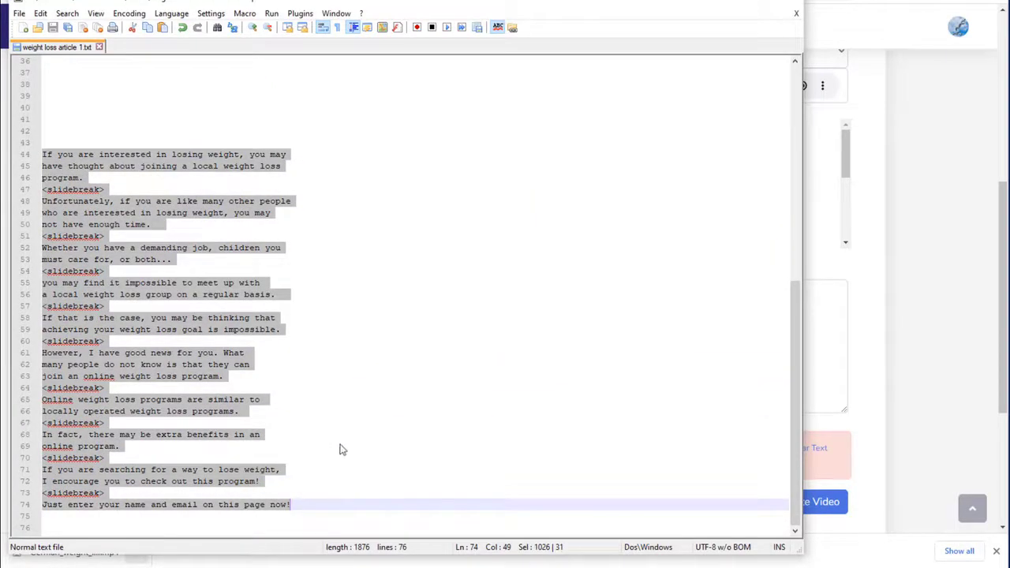
{"action": "left_click", "coordinate": [916, 138]}
Paste the script into the text box and check the final slidebreak marker
{"action": "left_click", "coordinate": [618, 298]}
{"action": "key", "text": "ctrl+v"}
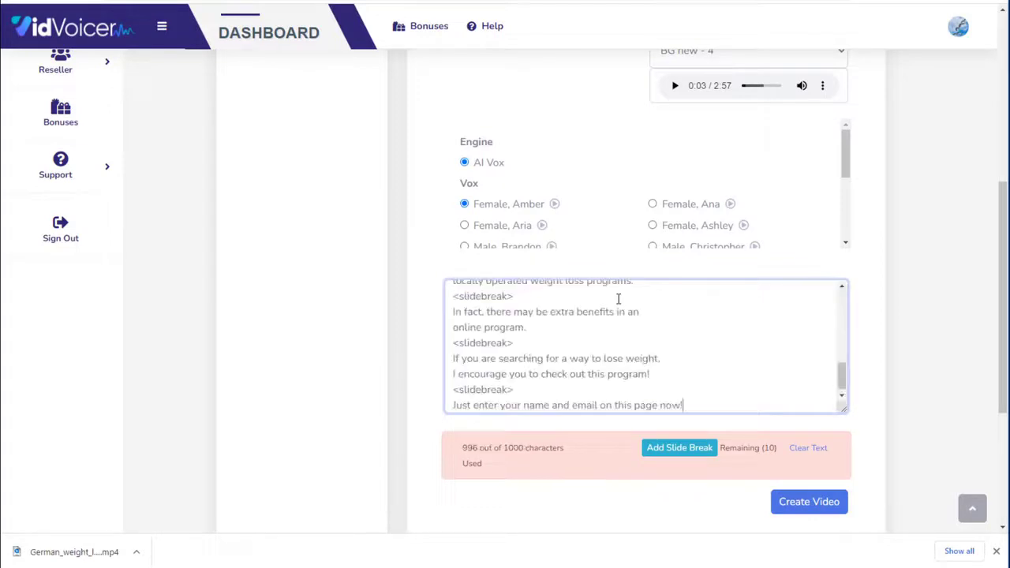
{"action": "scroll", "coordinate": [841, 376], "scroll_direction": "down", "scroll_amount": 1}
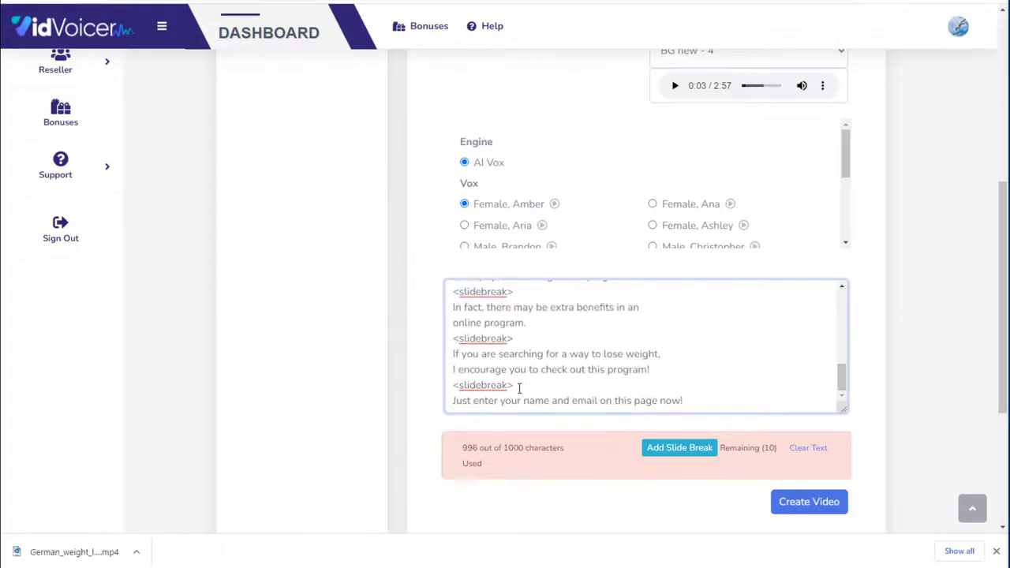
{"action": "triple_click", "coordinate": [465, 385]}
{"action": "left_click", "coordinate": [455, 387]}
{"action": "double_click", "coordinate": [511, 385]}
{"action": "left_click", "coordinate": [499, 385]}
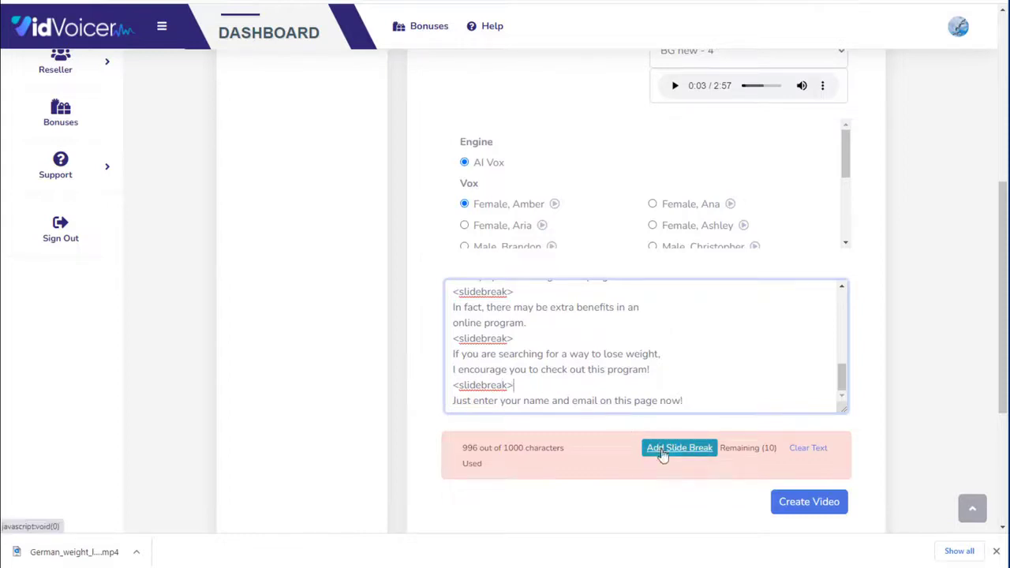
Review the pasted script and create the weight_loss_squeeze whiteboard video
{"action": "scroll", "coordinate": [661, 343], "scroll_direction": "up", "scroll_amount": 10}
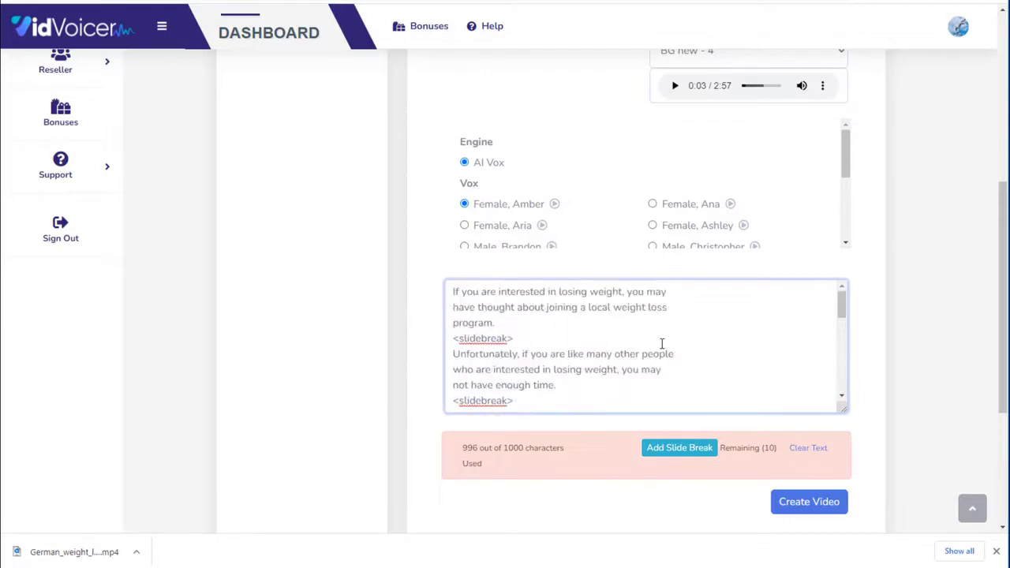
{"action": "scroll", "coordinate": [660, 345], "scroll_direction": "up", "scroll_amount": 3}
{"action": "scroll", "coordinate": [906, 331], "scroll_direction": "down", "scroll_amount": 3}
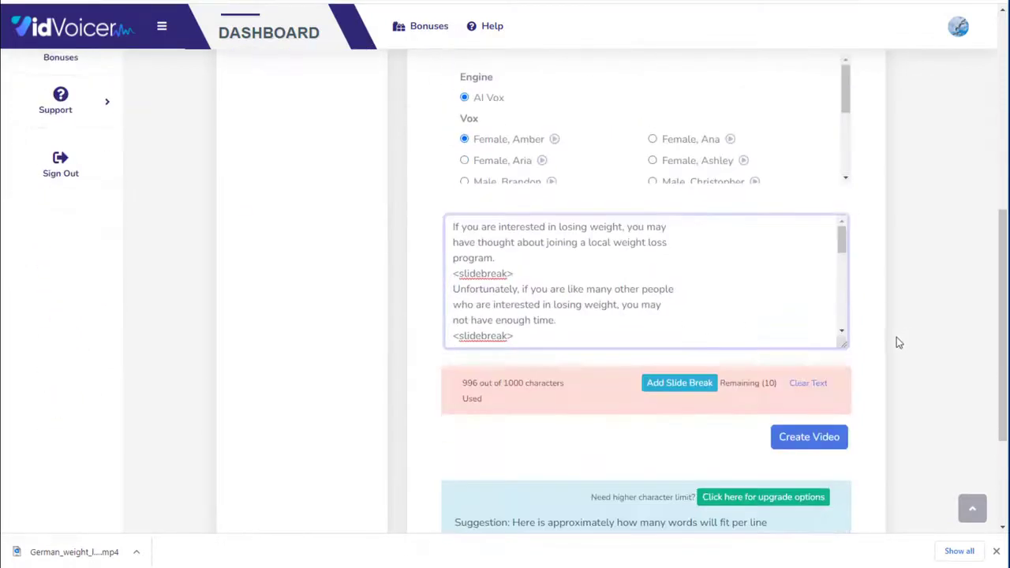
{"action": "scroll", "coordinate": [739, 278], "scroll_direction": "down", "scroll_amount": 3}
{"action": "scroll", "coordinate": [742, 279], "scroll_direction": "down", "scroll_amount": 3}
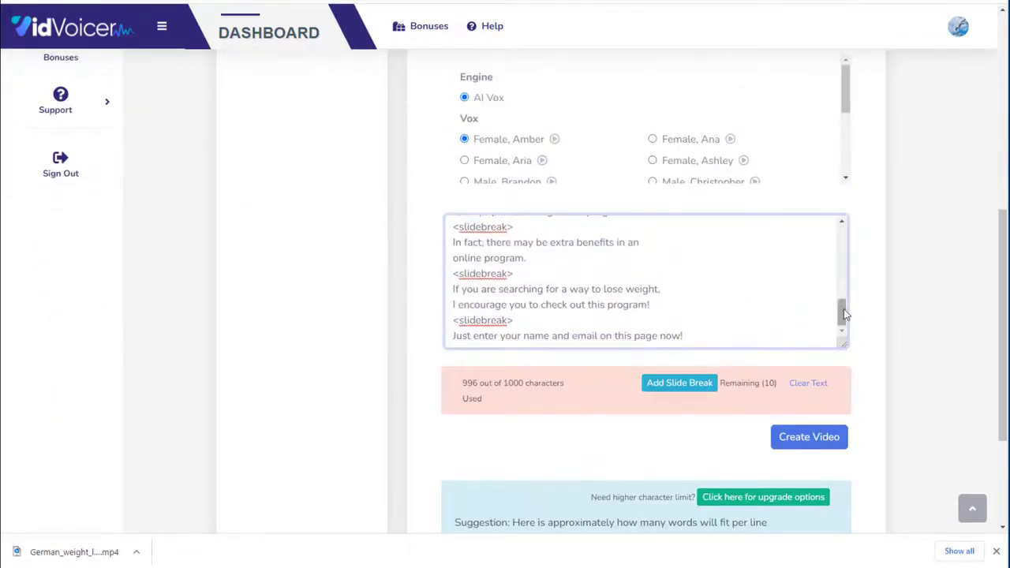
{"action": "left_click_drag", "start_coordinate": [842, 312], "coordinate": [841, 233]}
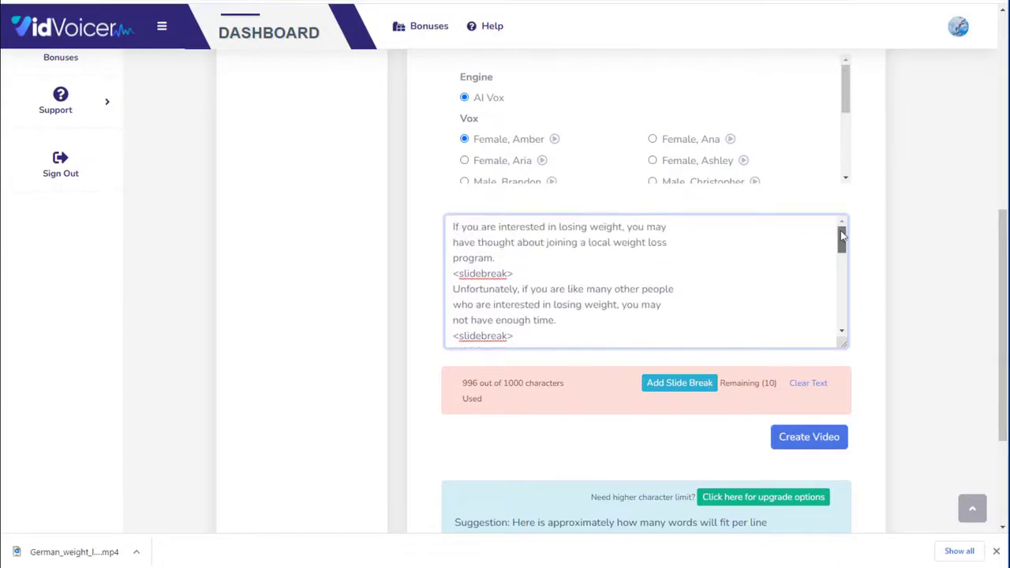
{"action": "scroll", "coordinate": [812, 299], "scroll_direction": "up", "scroll_amount": 2}
{"action": "scroll", "coordinate": [789, 354], "scroll_direction": "down", "scroll_amount": 1}
{"action": "left_click_drag", "start_coordinate": [842, 305], "coordinate": [845, 404]}
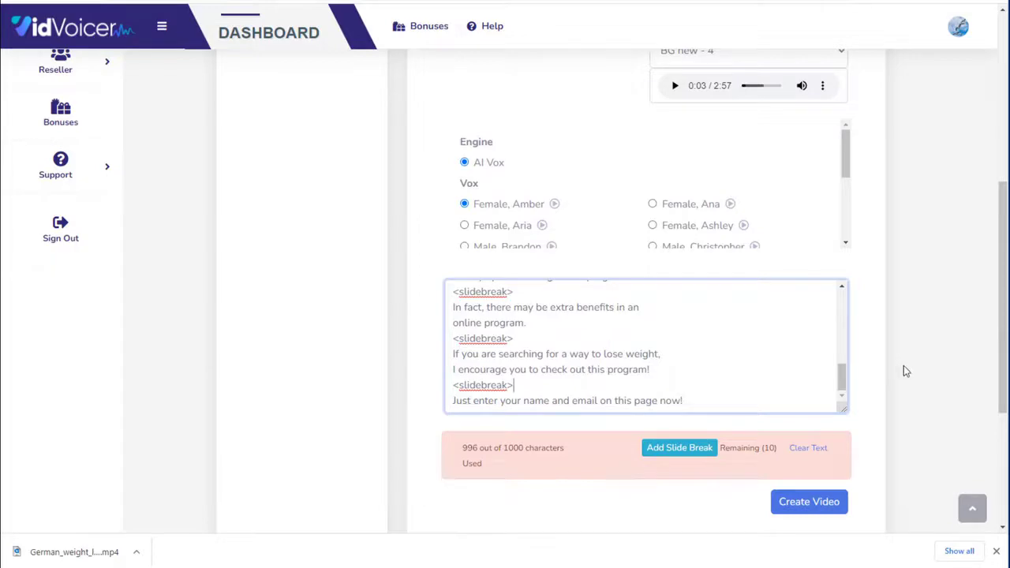
{"action": "scroll", "coordinate": [904, 372], "scroll_direction": "up", "scroll_amount": 2}
{"action": "scroll", "coordinate": [904, 371], "scroll_direction": "up", "scroll_amount": 2}
{"action": "scroll", "coordinate": [907, 375], "scroll_direction": "down", "scroll_amount": 2}
{"action": "scroll", "coordinate": [907, 376], "scroll_direction": "down", "scroll_amount": 2}
{"action": "scroll", "coordinate": [907, 376], "scroll_direction": "down", "scroll_amount": 1}
{"action": "scroll", "coordinate": [907, 375], "scroll_direction": "up", "scroll_amount": 1}
{"action": "scroll", "coordinate": [907, 376], "scroll_direction": "up", "scroll_amount": 1}
{"action": "scroll", "coordinate": [907, 375], "scroll_direction": "down", "scroll_amount": 1}
{"action": "scroll", "coordinate": [892, 387], "scroll_direction": "up", "scroll_amount": 5}
{"action": "scroll", "coordinate": [891, 386], "scroll_direction": "down", "scroll_amount": 4}
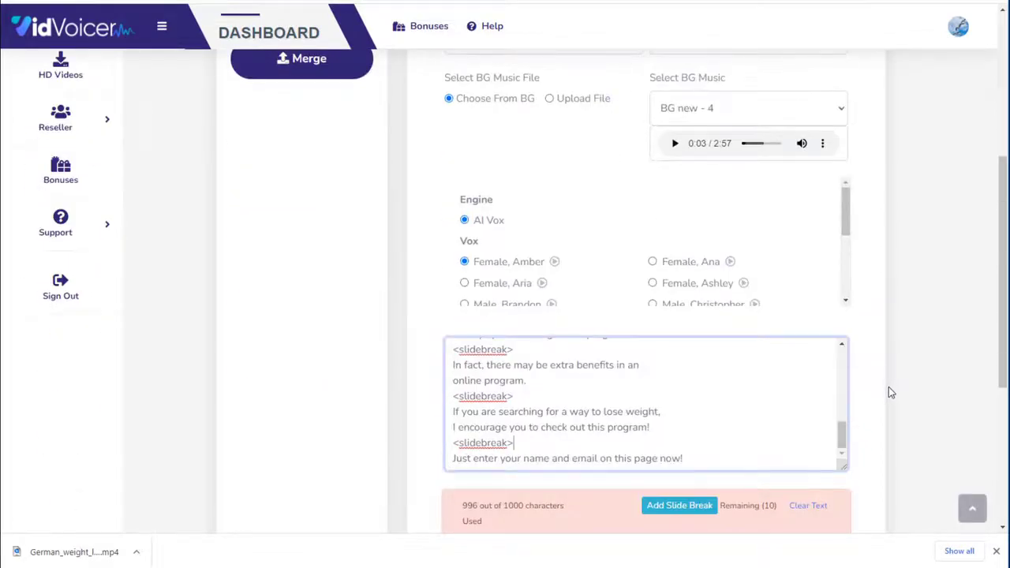
{"action": "scroll", "coordinate": [888, 391], "scroll_direction": "down", "scroll_amount": 3}
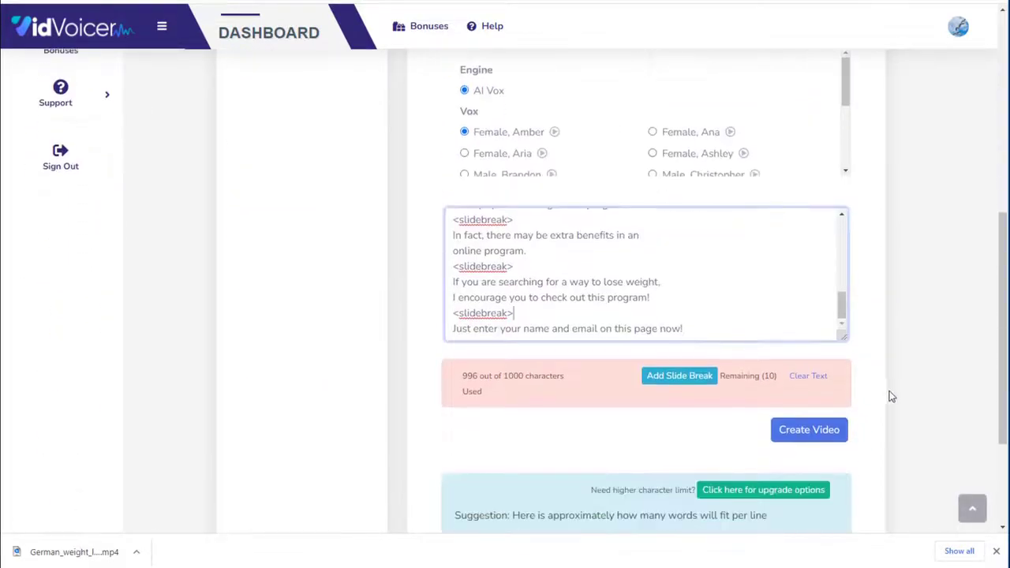
{"action": "scroll", "coordinate": [892, 382], "scroll_direction": "up", "scroll_amount": 1}
{"action": "scroll", "coordinate": [891, 382], "scroll_direction": "up", "scroll_amount": 1}
{"action": "scroll", "coordinate": [899, 416], "scroll_direction": "up", "scroll_amount": 4}
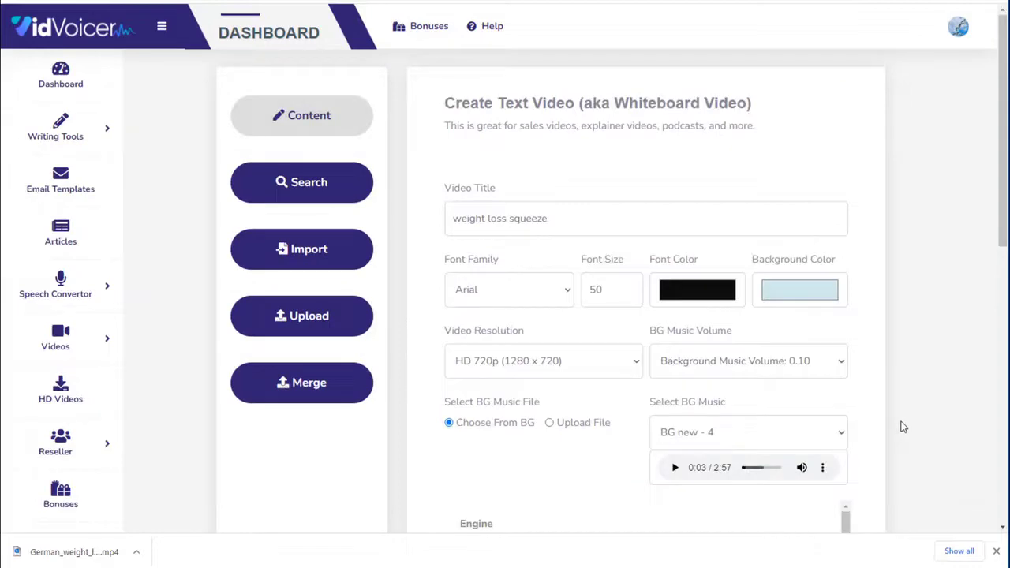
{"action": "scroll", "coordinate": [899, 418], "scroll_direction": "down", "scroll_amount": 4}
{"action": "scroll", "coordinate": [895, 410], "scroll_direction": "down", "scroll_amount": 1}
{"action": "scroll", "coordinate": [894, 406], "scroll_direction": "down", "scroll_amount": 1}
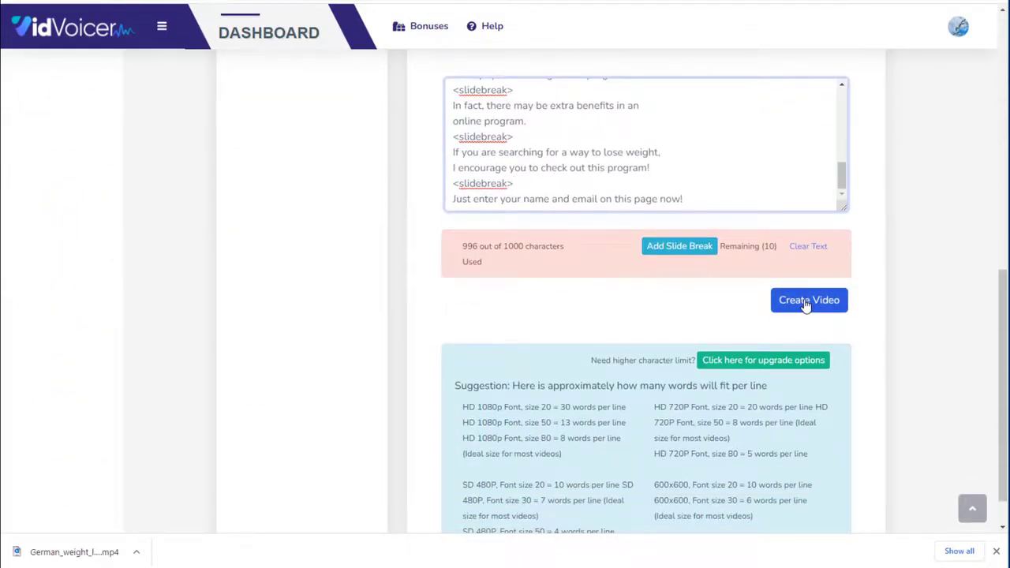
{"action": "left_click", "coordinate": [806, 306]}
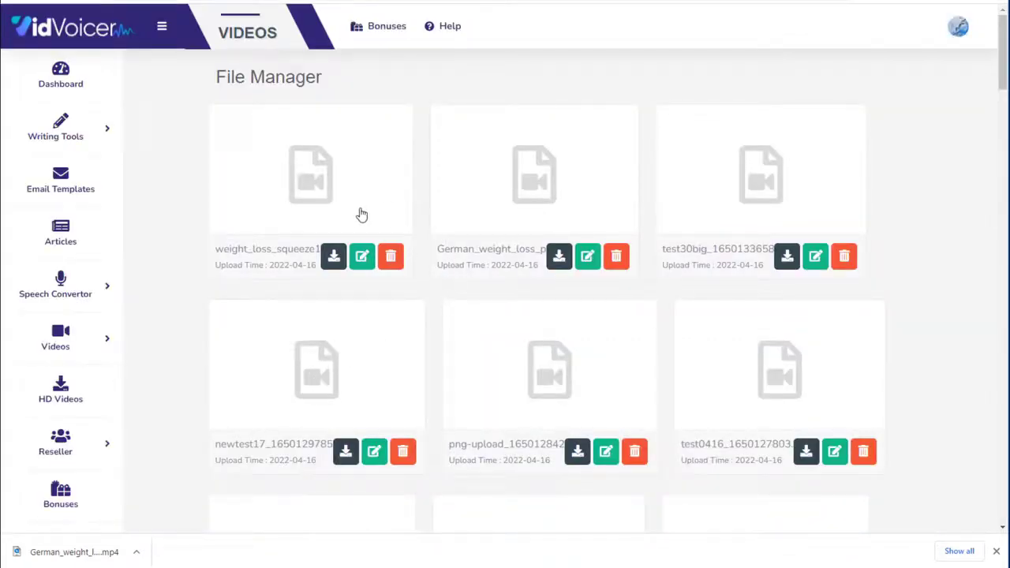
Download the weight_loss_squeeze whiteboard video as an MP4 from the File Manager
{"action": "left_click", "coordinate": [334, 257]}
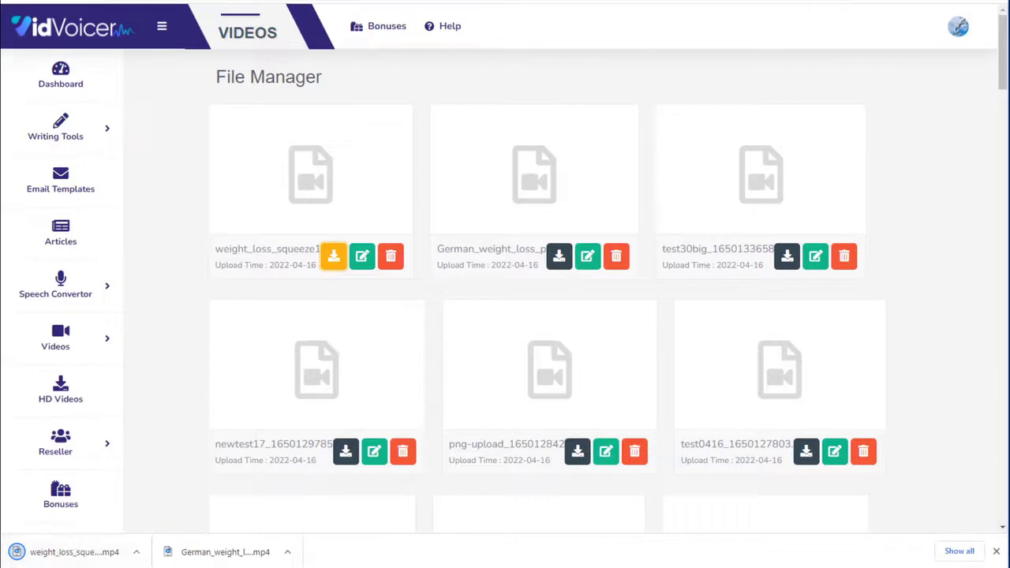
Copy the downloaded video into the Squeeze Page folder and rename it video.mp4
{"action": "left_click_drag", "start_coordinate": [20, 551], "coordinate": [67, 548]}
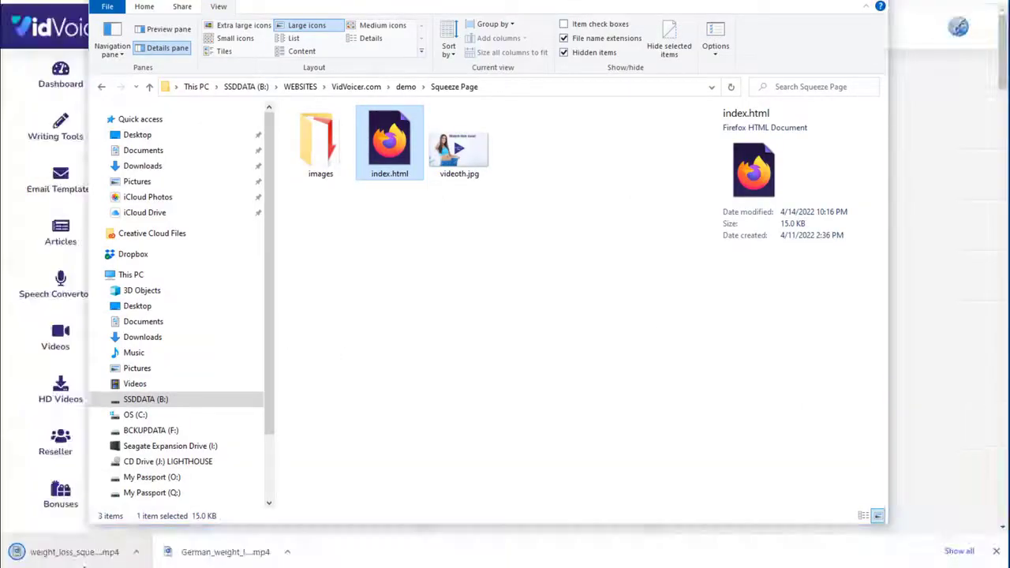
{"action": "mouse_move", "coordinate": [134, 315]}
{"action": "left_mouse_down"}
{"action": "mouse_move", "coordinate": [533, 256]}
{"action": "mouse_move", "coordinate": [571, 189]}
{"action": "left_mouse_up"}
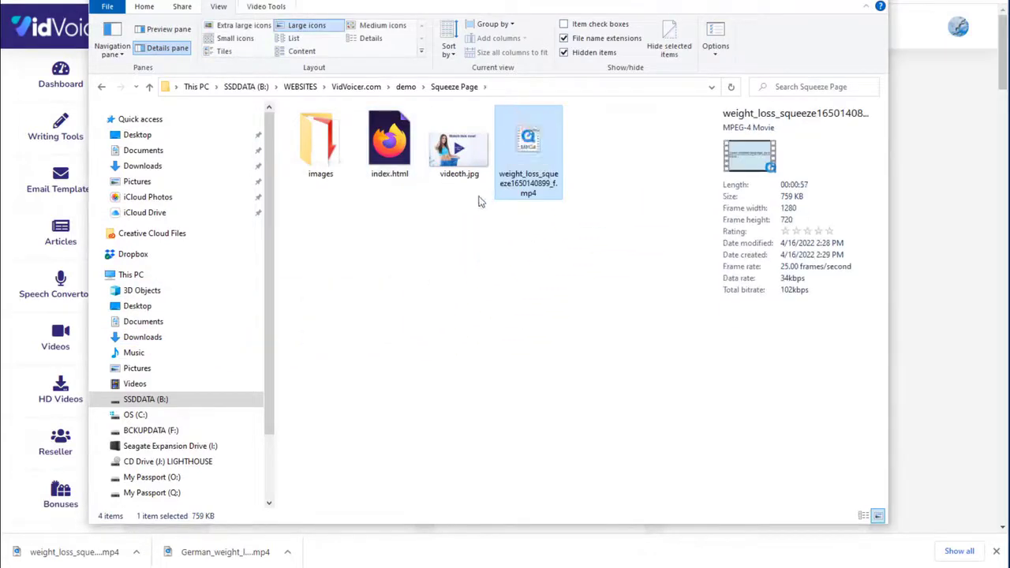
{"action": "left_click", "coordinate": [523, 183]}
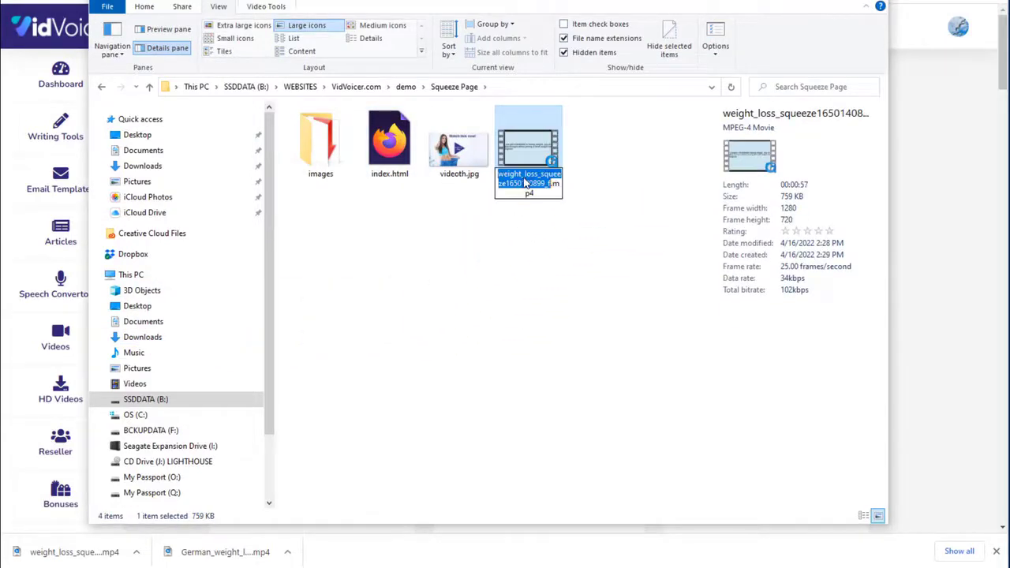
{"action": "type", "text": "video"}
{"action": "left_click", "coordinate": [564, 317]}
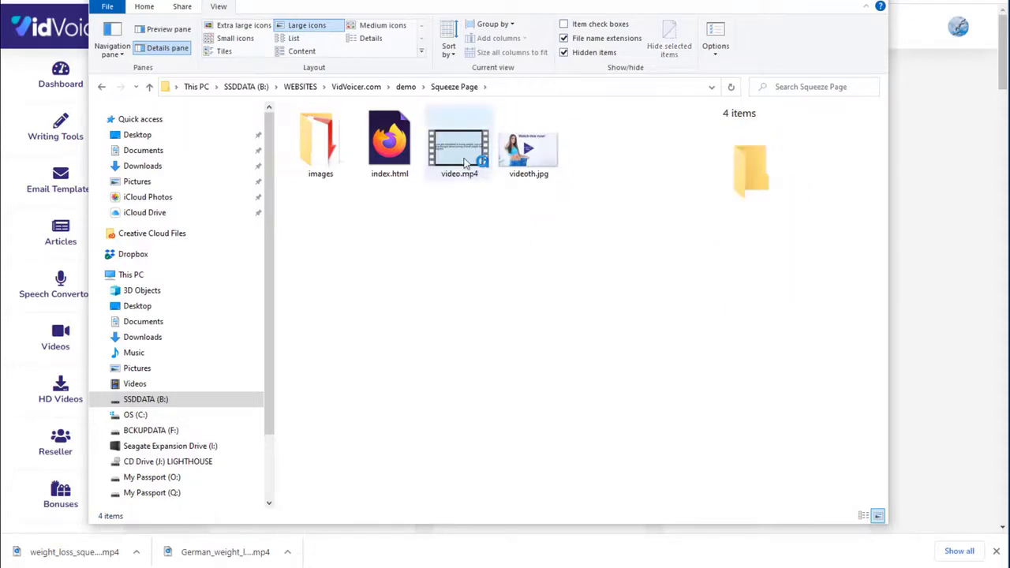
Open the squeeze page's index.html in the browser
{"action": "left_click", "coordinate": [432, 156]}
{"action": "left_click", "coordinate": [457, 150]}
{"action": "left_click", "coordinate": [408, 170]}
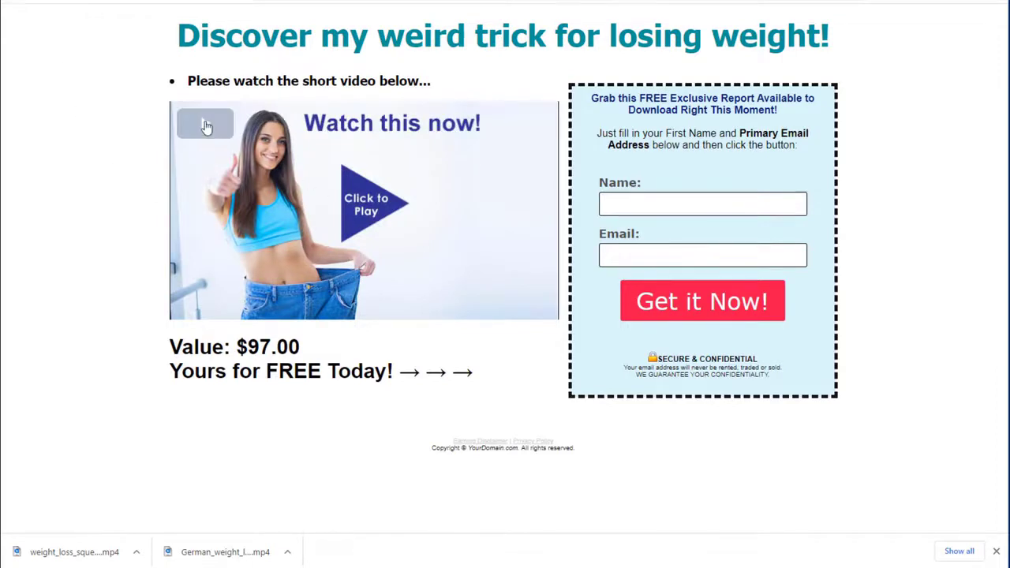
Play the whiteboard video on the squeeze page, then pause it partway through
{"action": "left_click", "coordinate": [205, 124]}
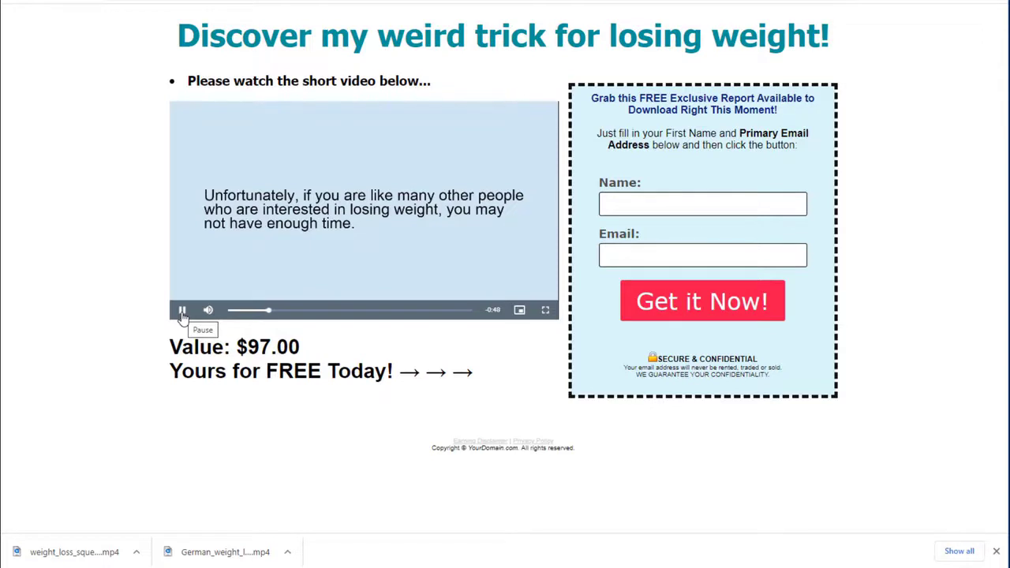
{"action": "left_click", "coordinate": [181, 314]}
On Upwork, search remote jobs for 'video' and open the Videographer listings
{"action": "left_click", "coordinate": [453, 4]}
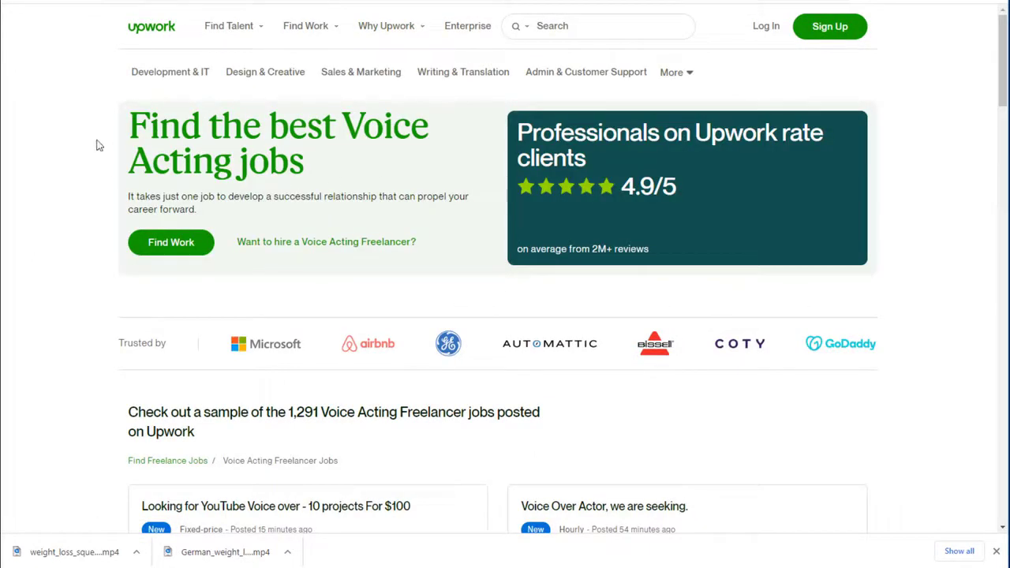
{"action": "left_click", "coordinate": [388, 219]}
{"action": "type", "text": "video"}
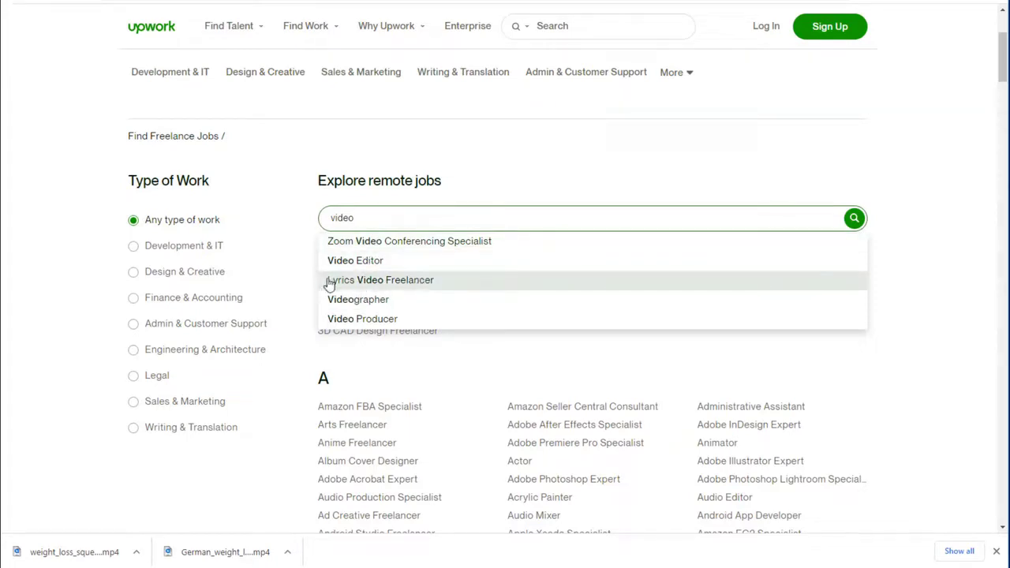
{"action": "left_click", "coordinate": [355, 319]}
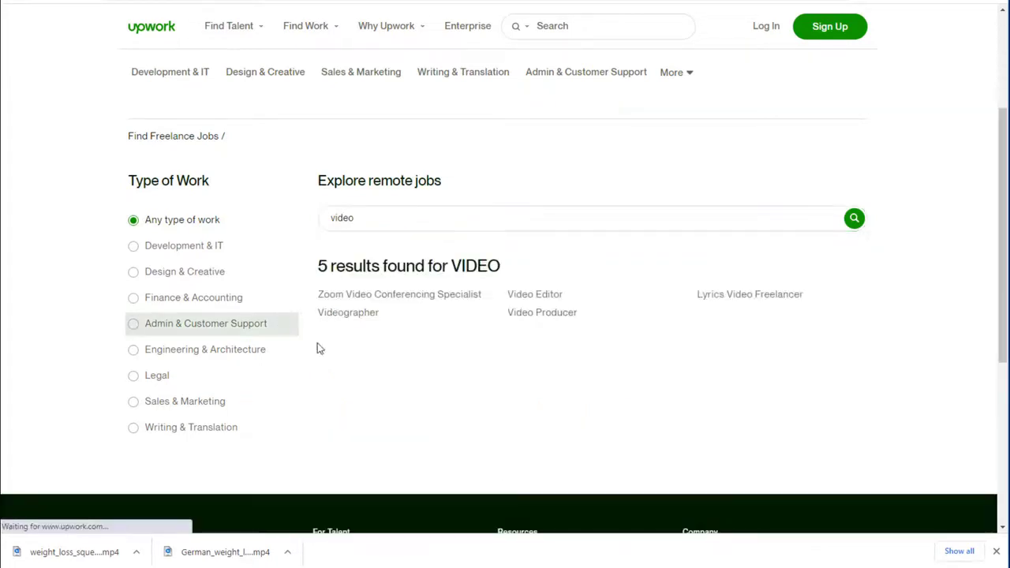
Scroll up and down through the Videographer job cards
{"action": "scroll", "coordinate": [408, 342], "scroll_direction": "down", "scroll_amount": 1}
{"action": "scroll", "coordinate": [408, 340], "scroll_direction": "down", "scroll_amount": 1}
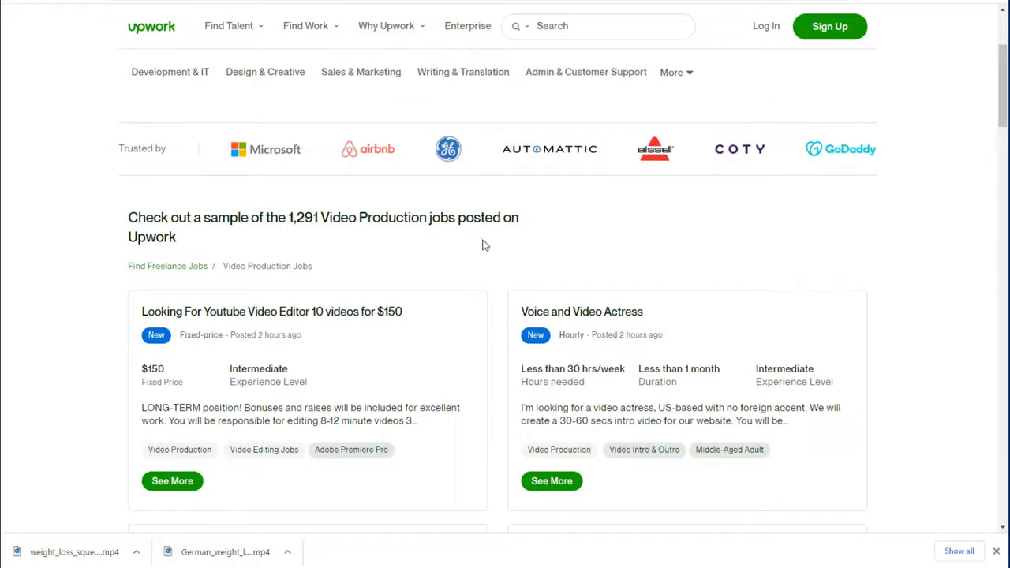
{"action": "scroll", "coordinate": [541, 286], "scroll_direction": "down", "scroll_amount": 3}
{"action": "scroll", "coordinate": [519, 339], "scroll_direction": "down", "scroll_amount": 5}
{"action": "scroll", "coordinate": [505, 343], "scroll_direction": "down", "scroll_amount": 5}
{"action": "scroll", "coordinate": [491, 349], "scroll_direction": "up", "scroll_amount": 5}
{"action": "scroll", "coordinate": [484, 353], "scroll_direction": "down", "scroll_amount": 5}
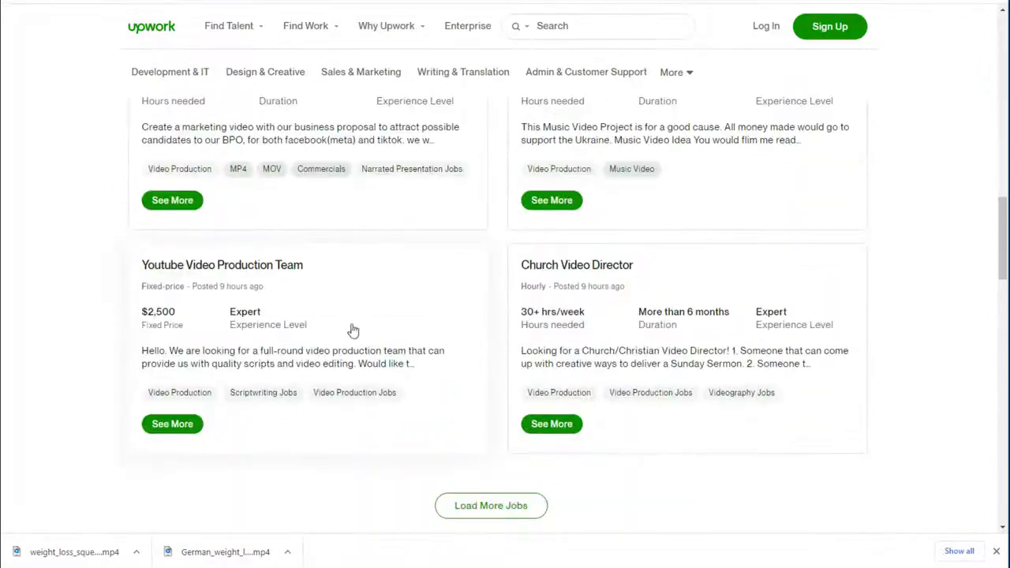
{"action": "scroll", "coordinate": [426, 344], "scroll_direction": "up", "scroll_amount": 2}
{"action": "scroll", "coordinate": [447, 363], "scroll_direction": "up", "scroll_amount": 3}
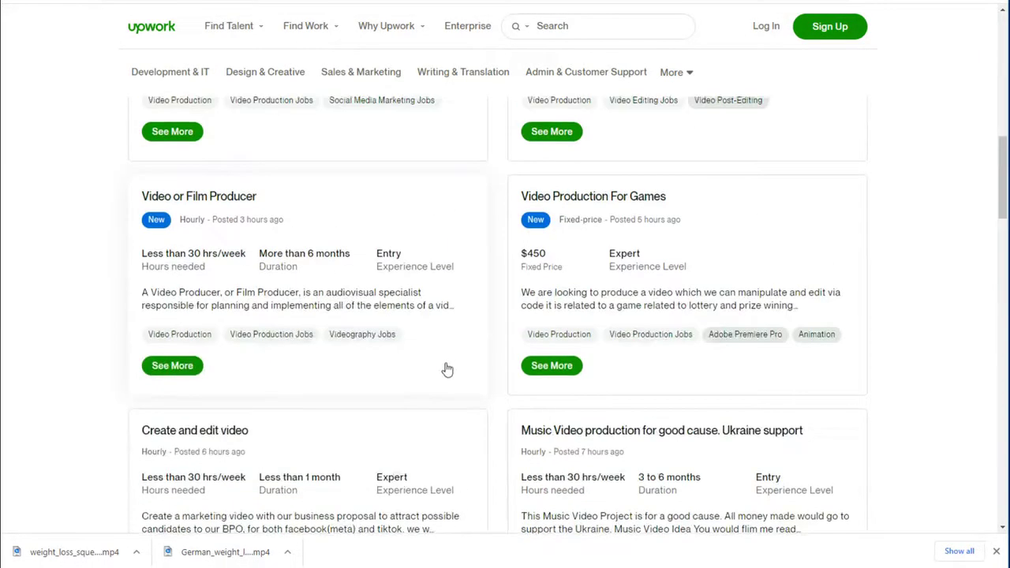
{"action": "scroll", "coordinate": [447, 373], "scroll_direction": "up", "scroll_amount": 4}
{"action": "scroll", "coordinate": [447, 377], "scroll_direction": "up", "scroll_amount": 3}
{"action": "scroll", "coordinate": [445, 379], "scroll_direction": "up", "scroll_amount": 2}
{"action": "scroll", "coordinate": [444, 377], "scroll_direction": "down", "scroll_amount": 3}
{"action": "scroll", "coordinate": [443, 376], "scroll_direction": "up", "scroll_amount": 2}
{"action": "scroll", "coordinate": [442, 363], "scroll_direction": "down", "scroll_amount": 2}
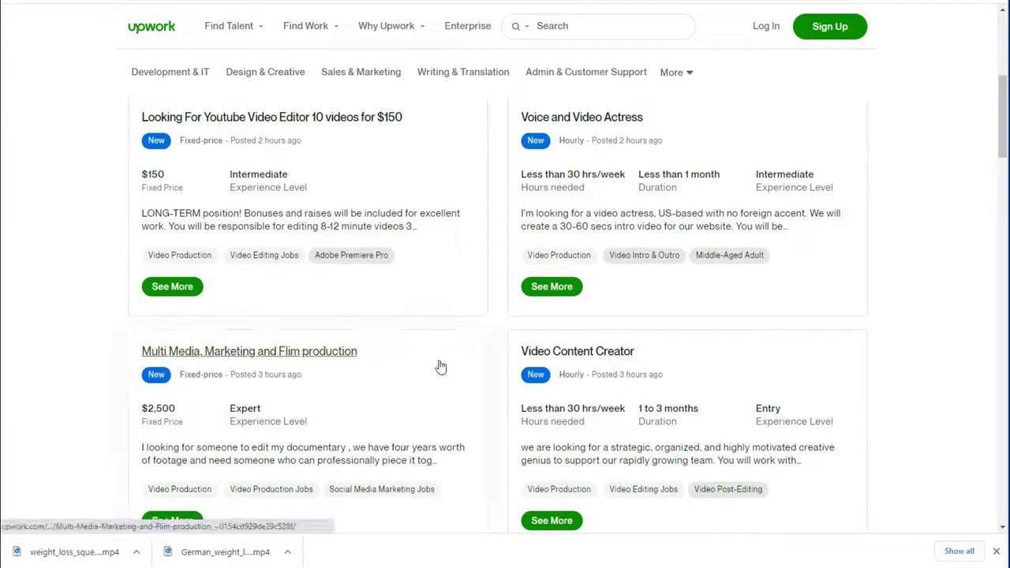
{"action": "scroll", "coordinate": [438, 370], "scroll_direction": "down", "scroll_amount": 2}
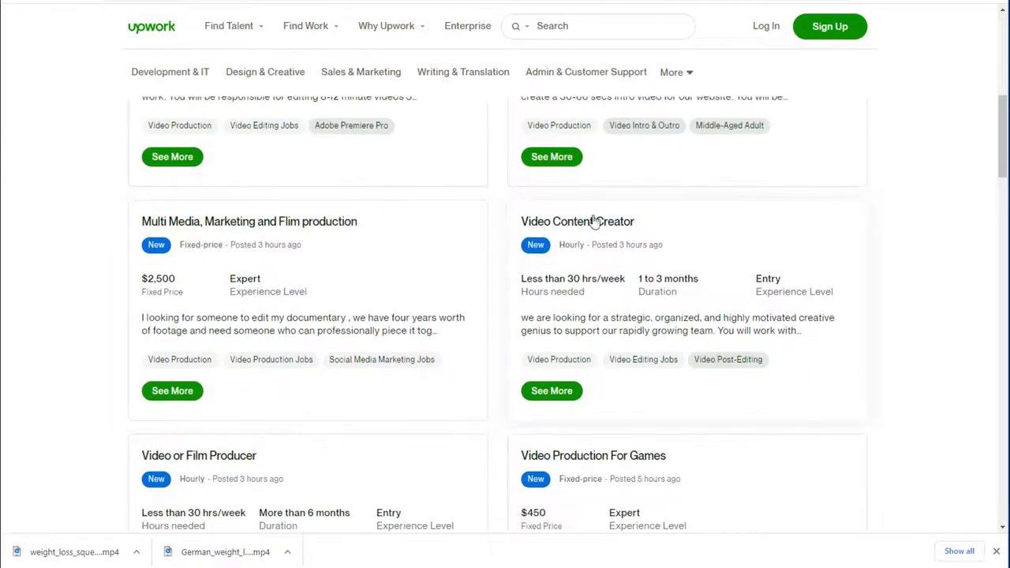
{"action": "scroll", "coordinate": [651, 284], "scroll_direction": "down", "scroll_amount": 2}
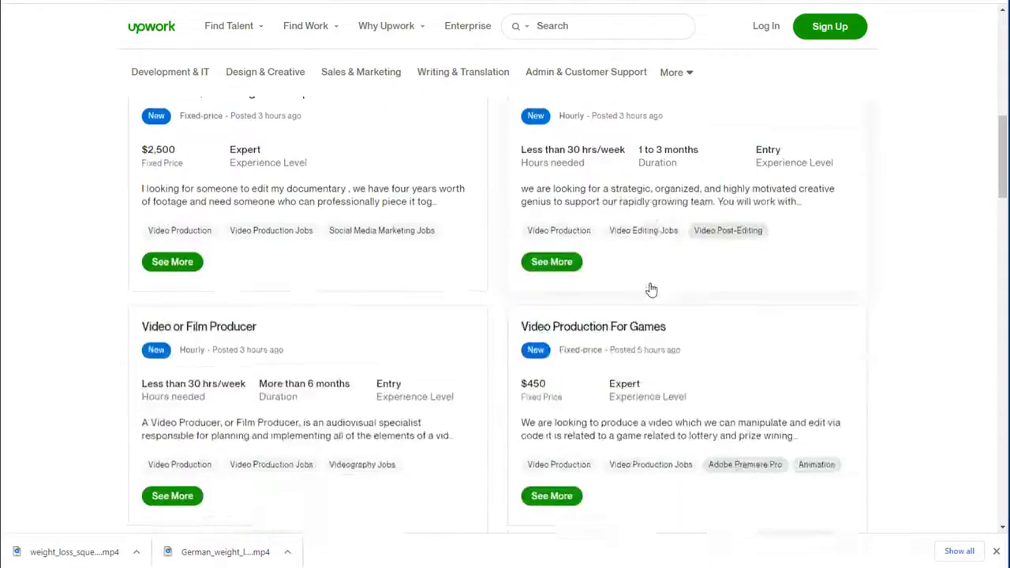
{"action": "scroll", "coordinate": [651, 289], "scroll_direction": "up", "scroll_amount": 2}
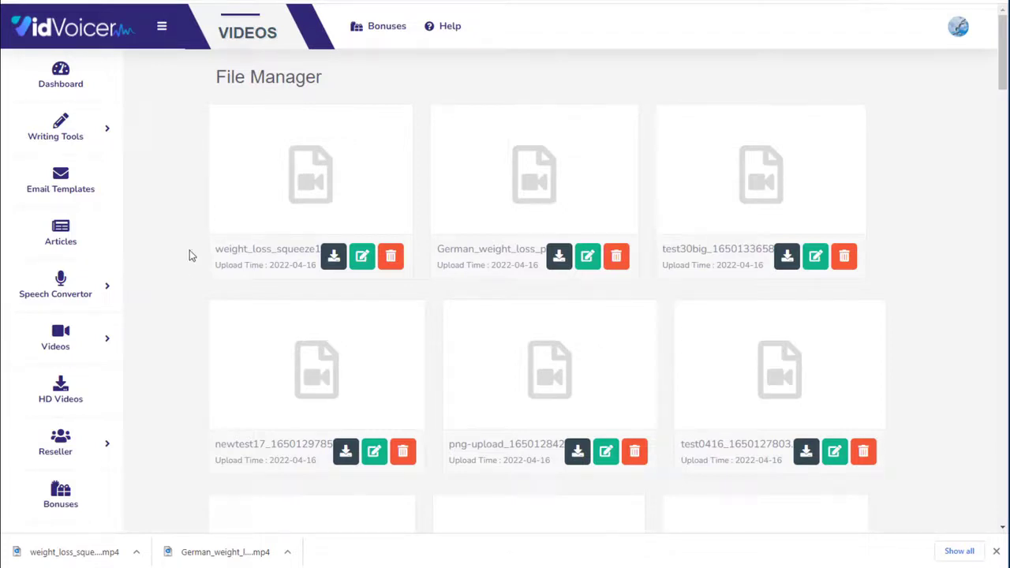
Go back to the VidVoicer dashboard showing 3 voiceovers and 53 videos
{"action": "left_click", "coordinate": [75, 87]}
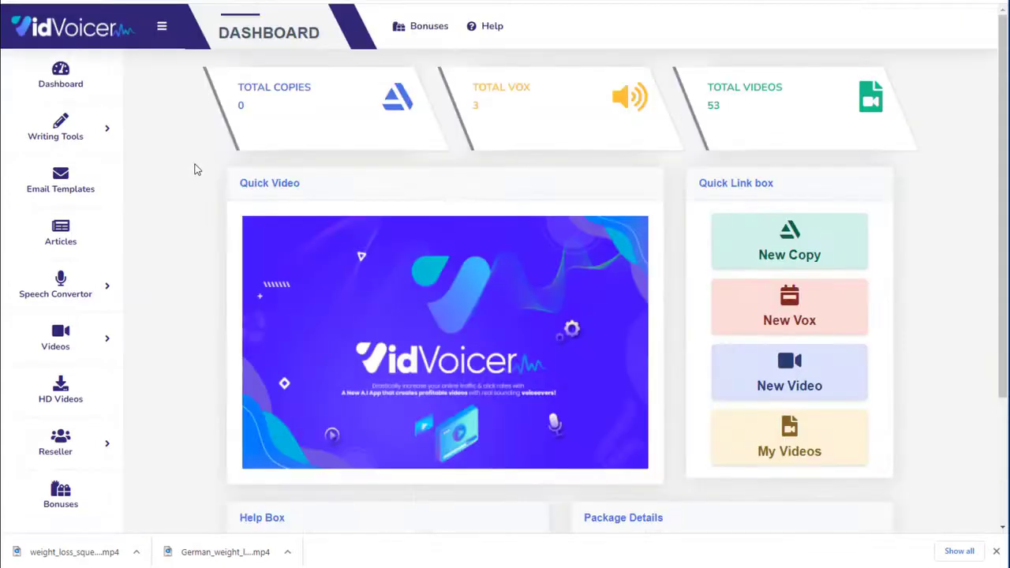